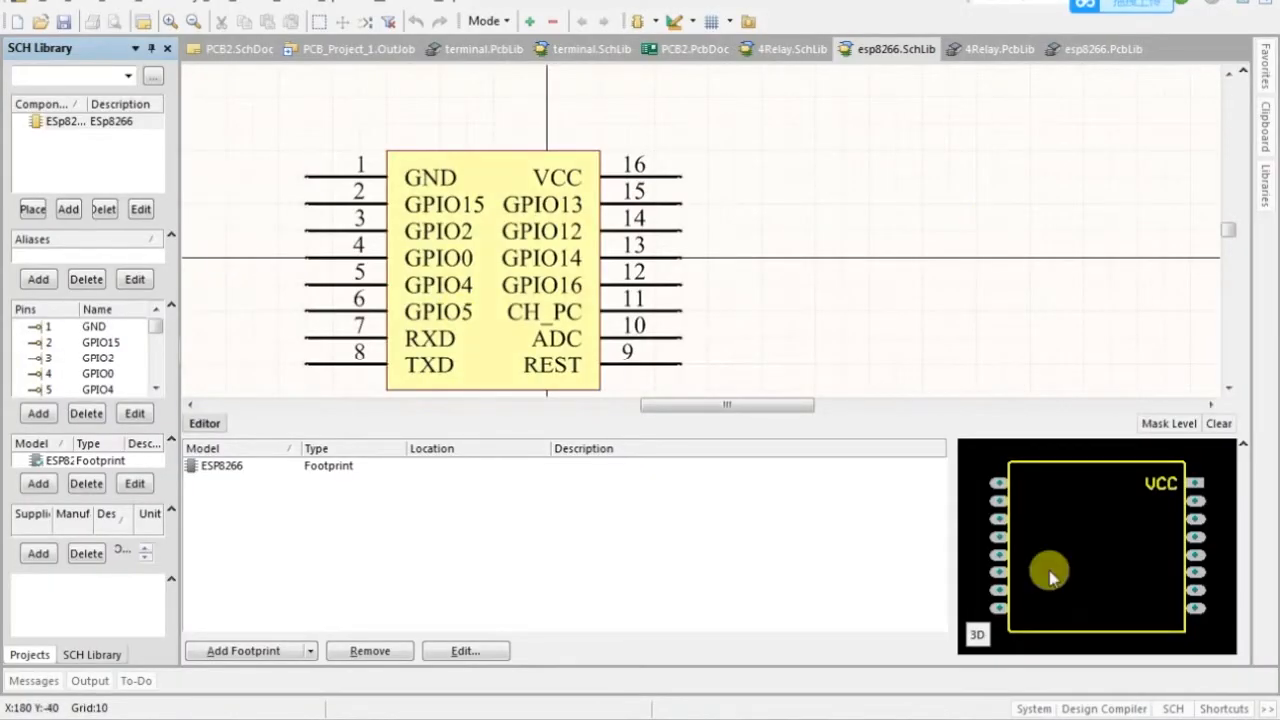
Examine the footprints in 4Relay.PcbLib and esp8266.PcbLib, and return to the PCB2.SchDoc schematic
click(978, 50)
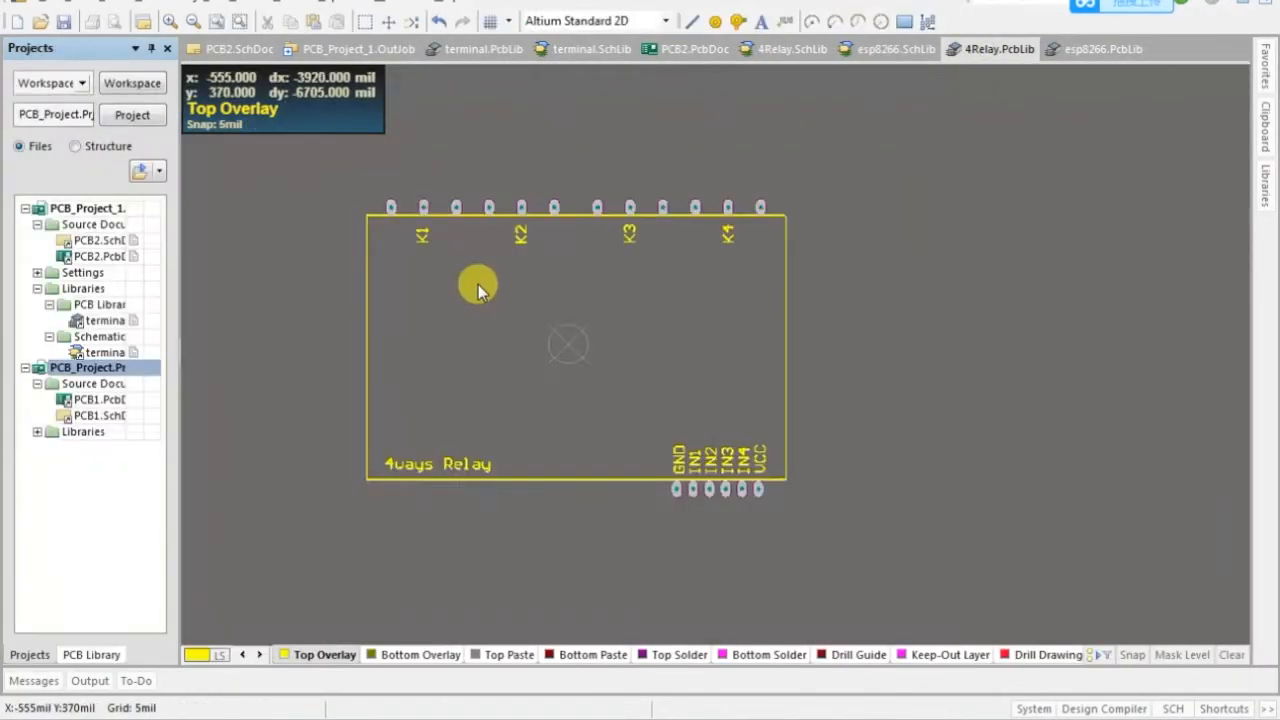
ctrl+scroll(480, 280, up, 1)
click(1105, 50)
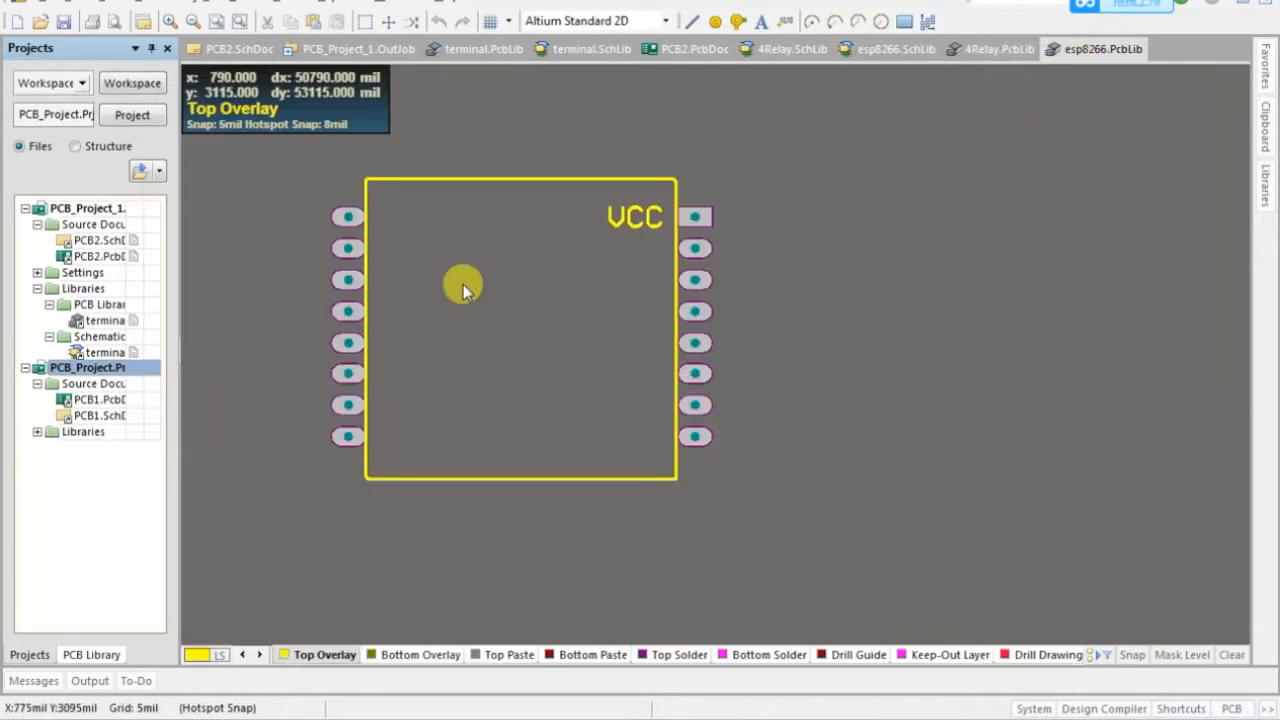
ctrl+scroll(372, 344, up, 2)
ctrl+scroll(372, 344, down, 3)
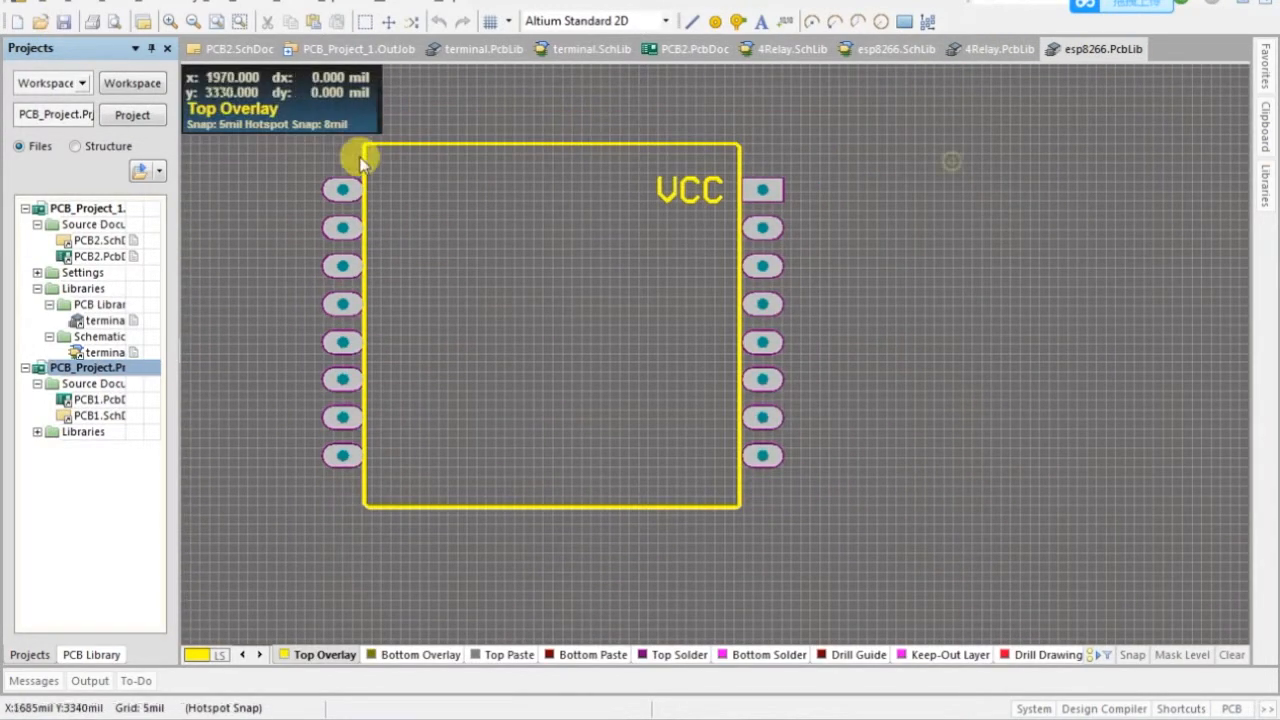
ctrl+scroll(458, 148, down, 1)
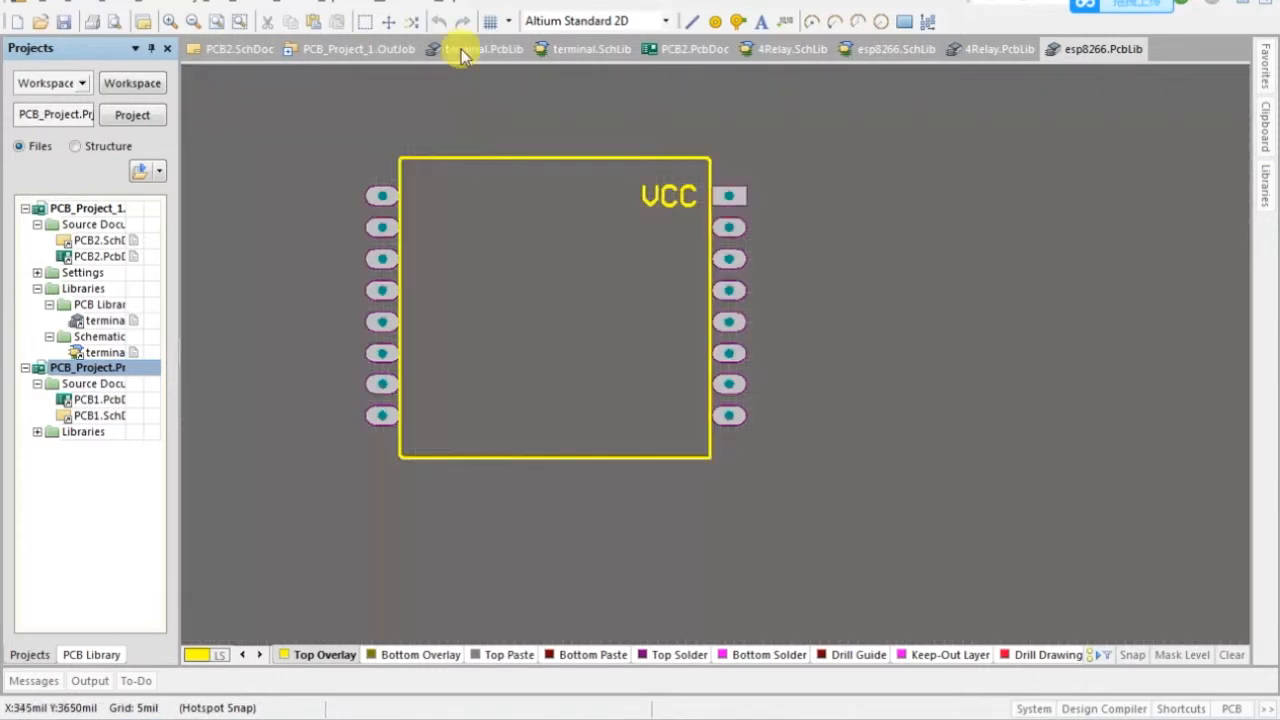
click(206, 49)
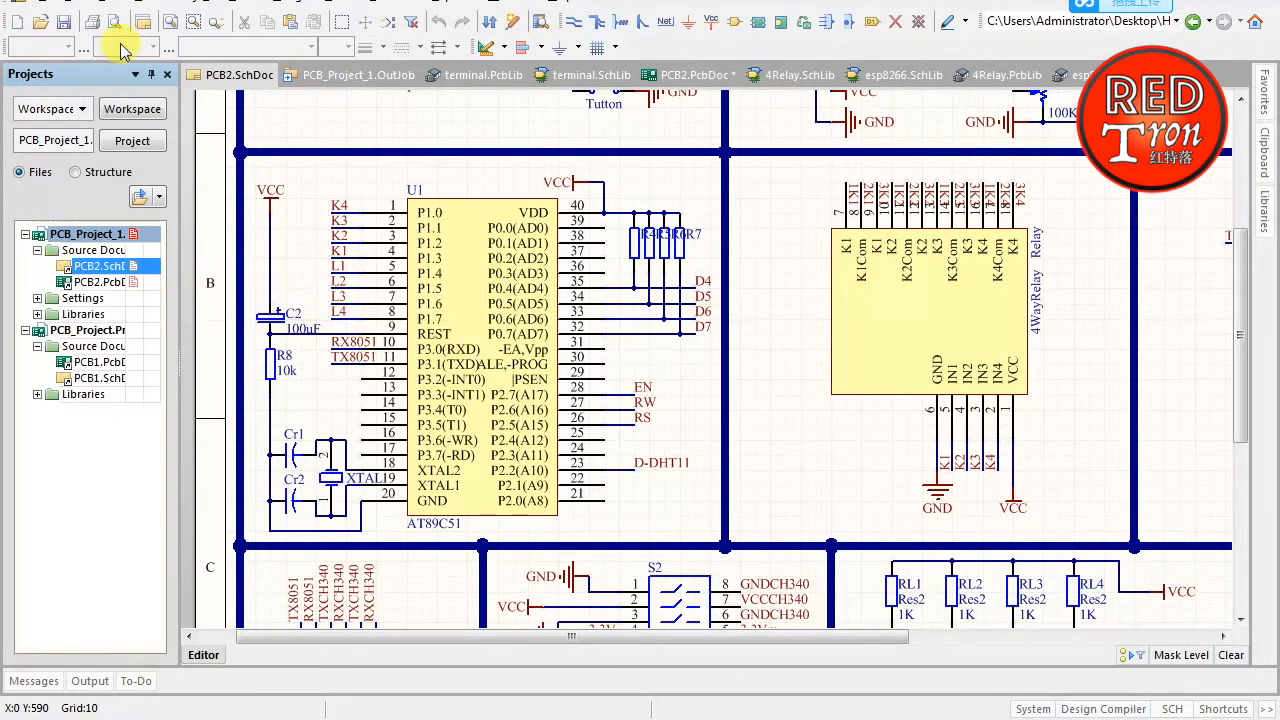
Create a regular PCB project named PCB_Project_2 from the default template
click(80, 5)
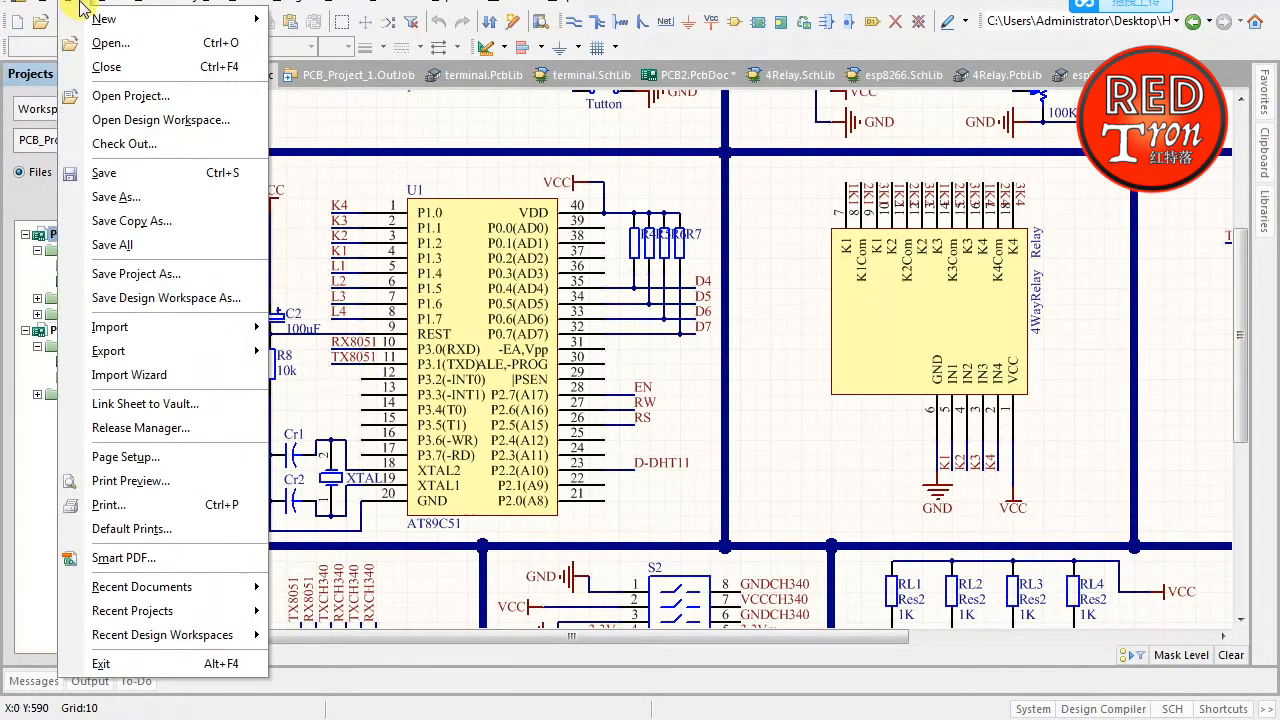
mouse_move(100, 18)
click(316, 22)
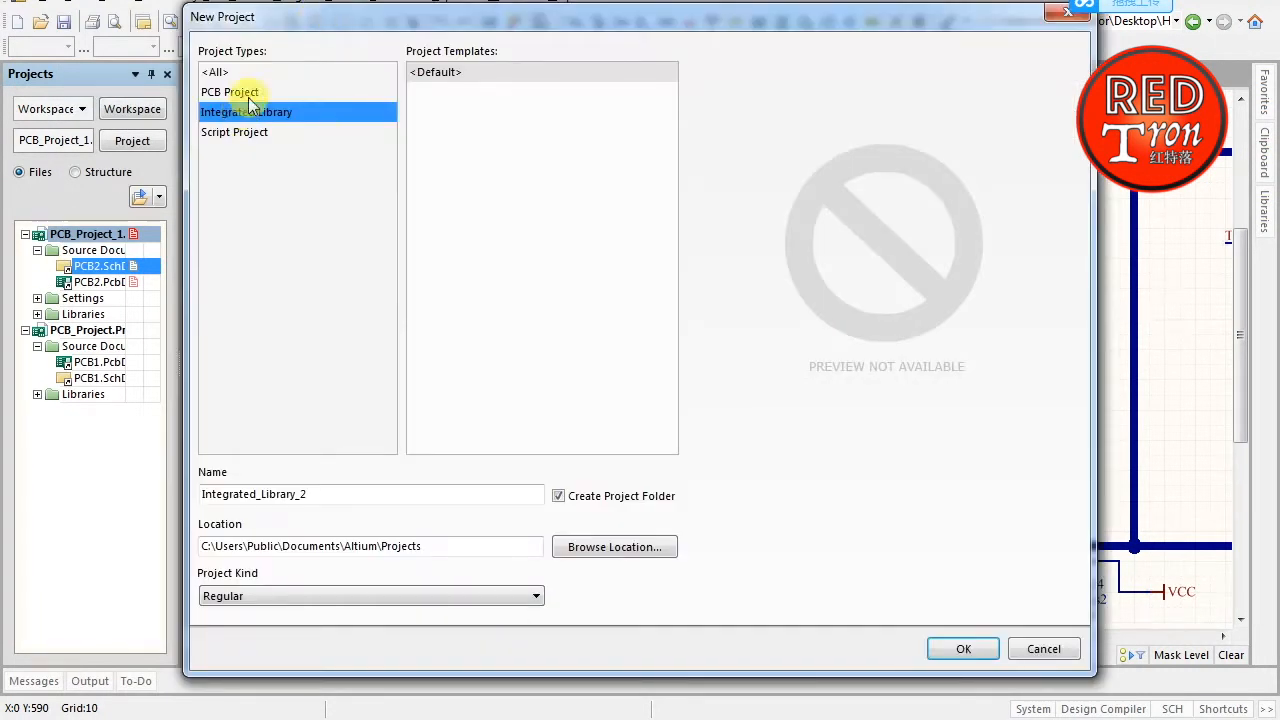
click(249, 94)
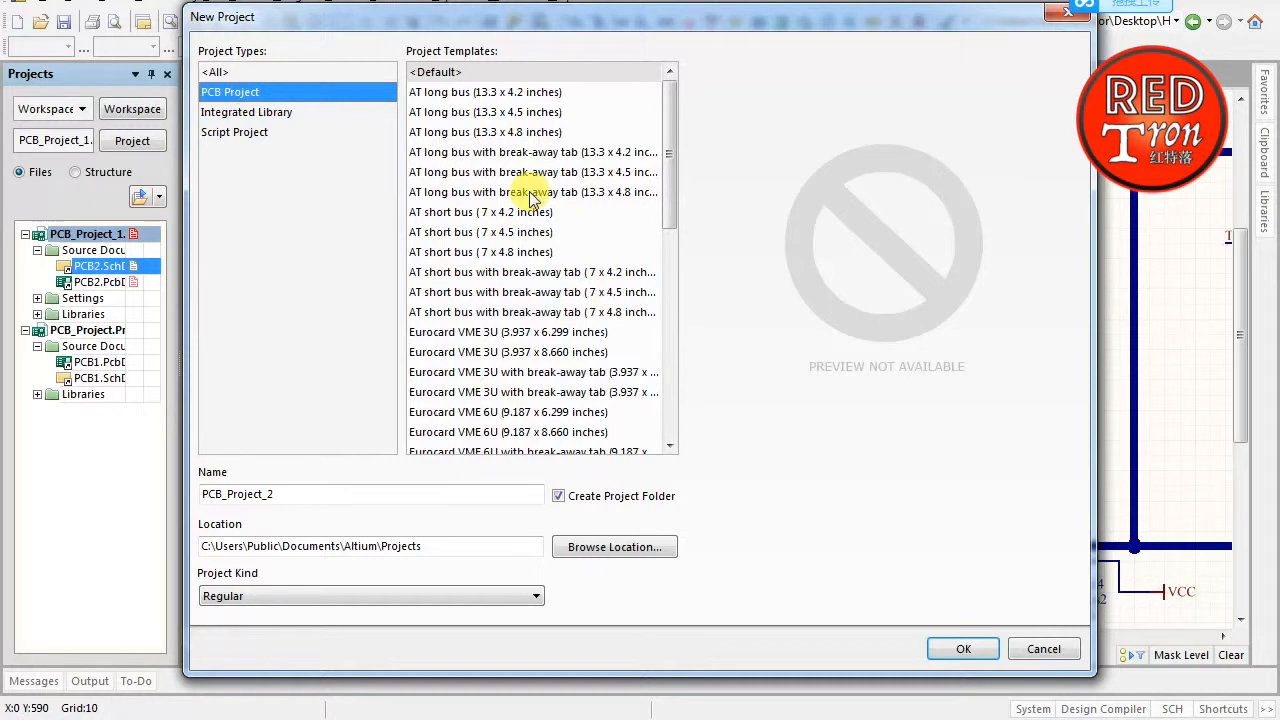
click(472, 76)
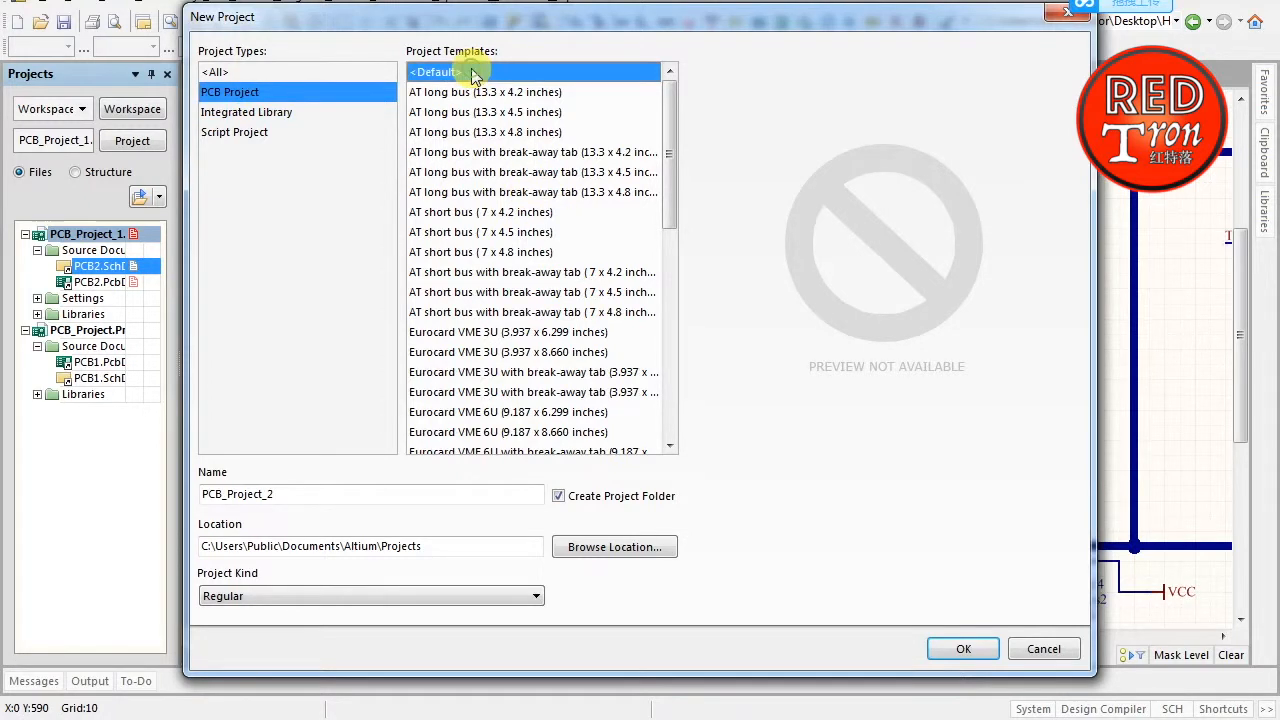
click(962, 649)
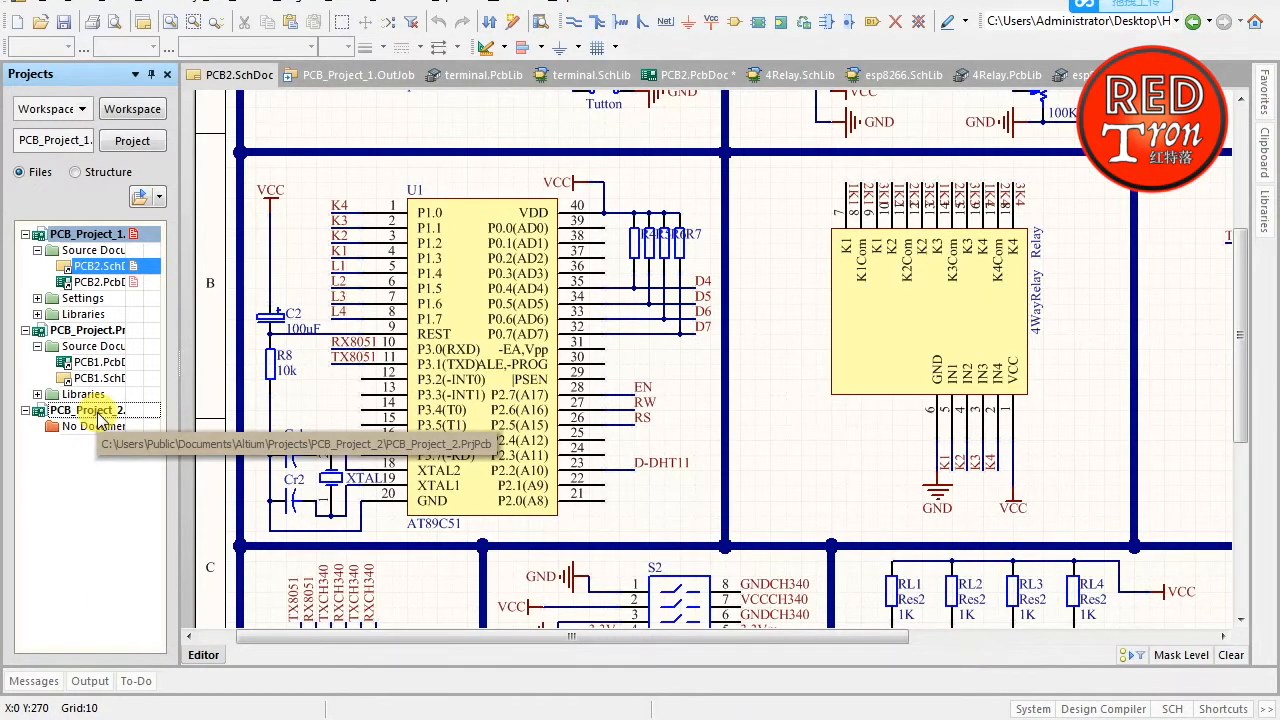
Add a new PCB library to PCB_Project_2
right_click(100, 418)
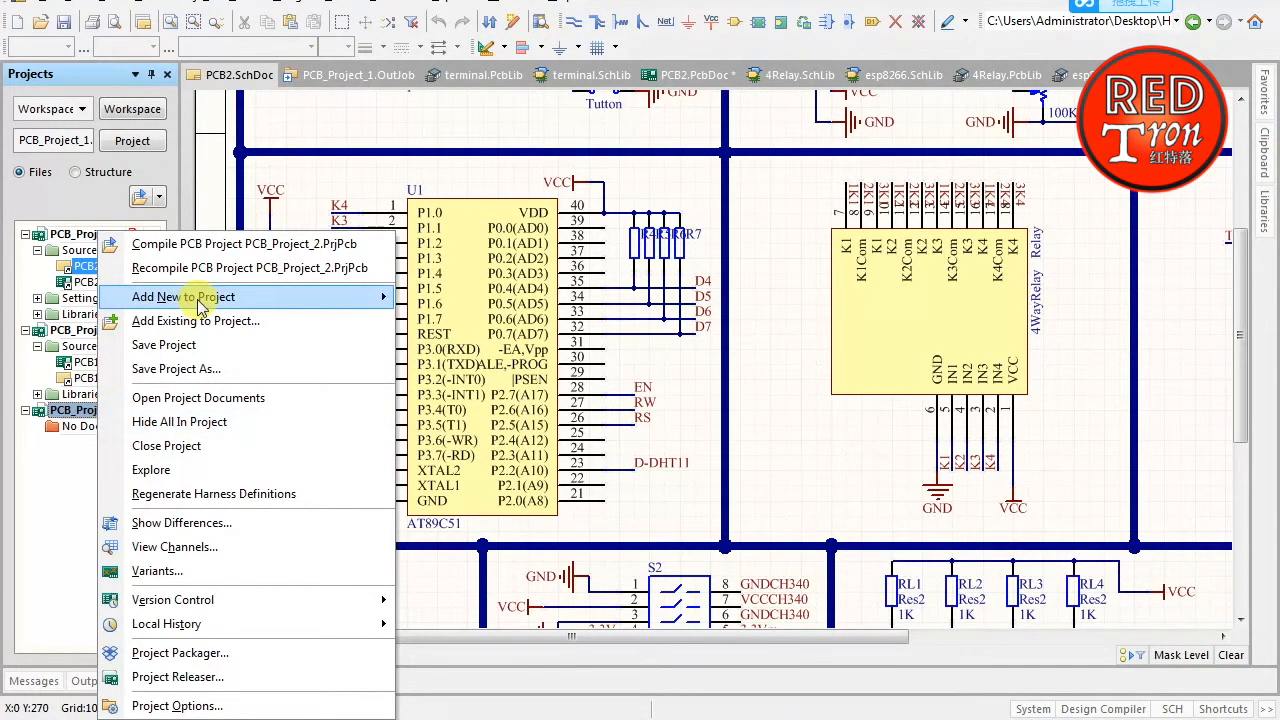
mouse_move(200, 298)
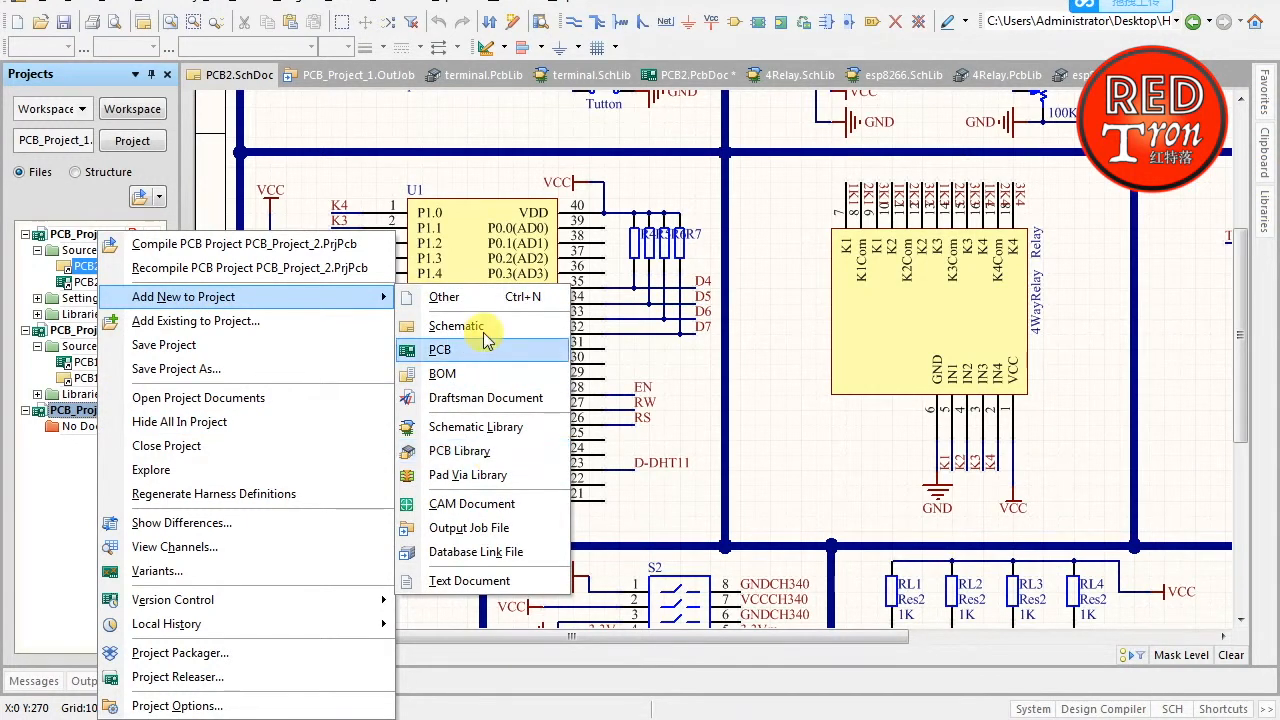
click(470, 451)
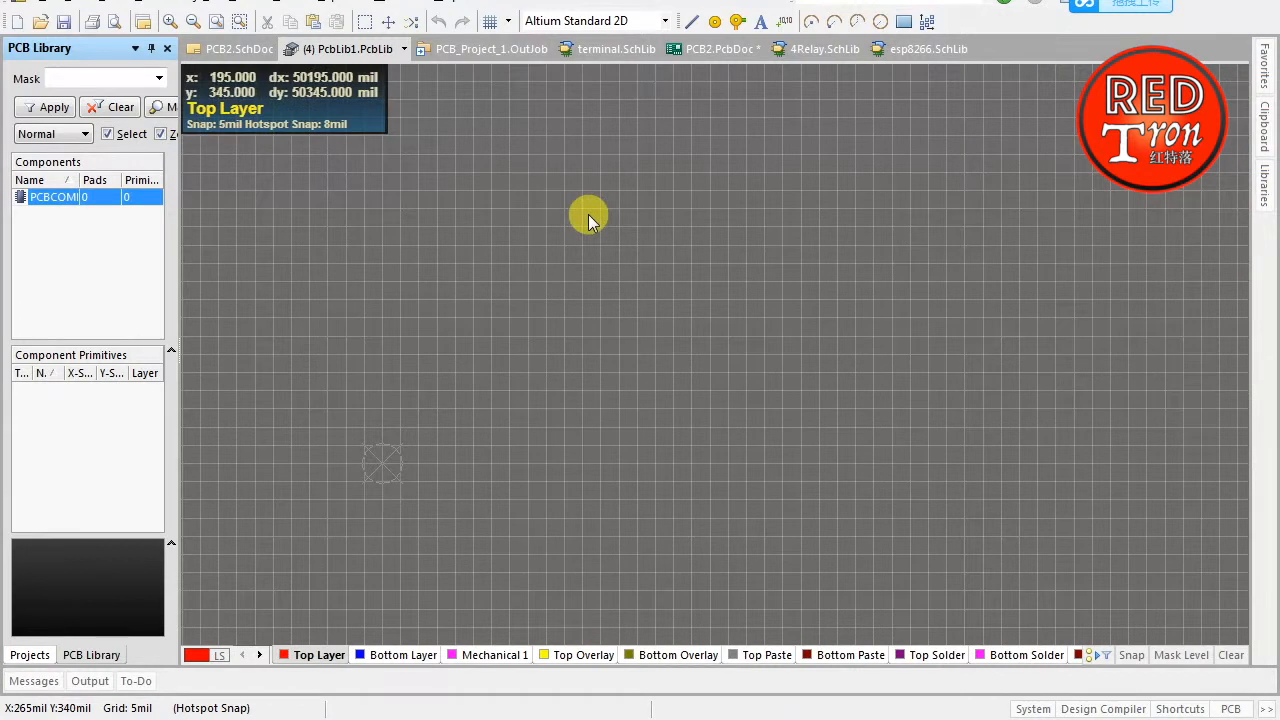
Place pads 1 to 4 in an upper row at about Y 270 mil, about 140 mil apart
click(716, 24)
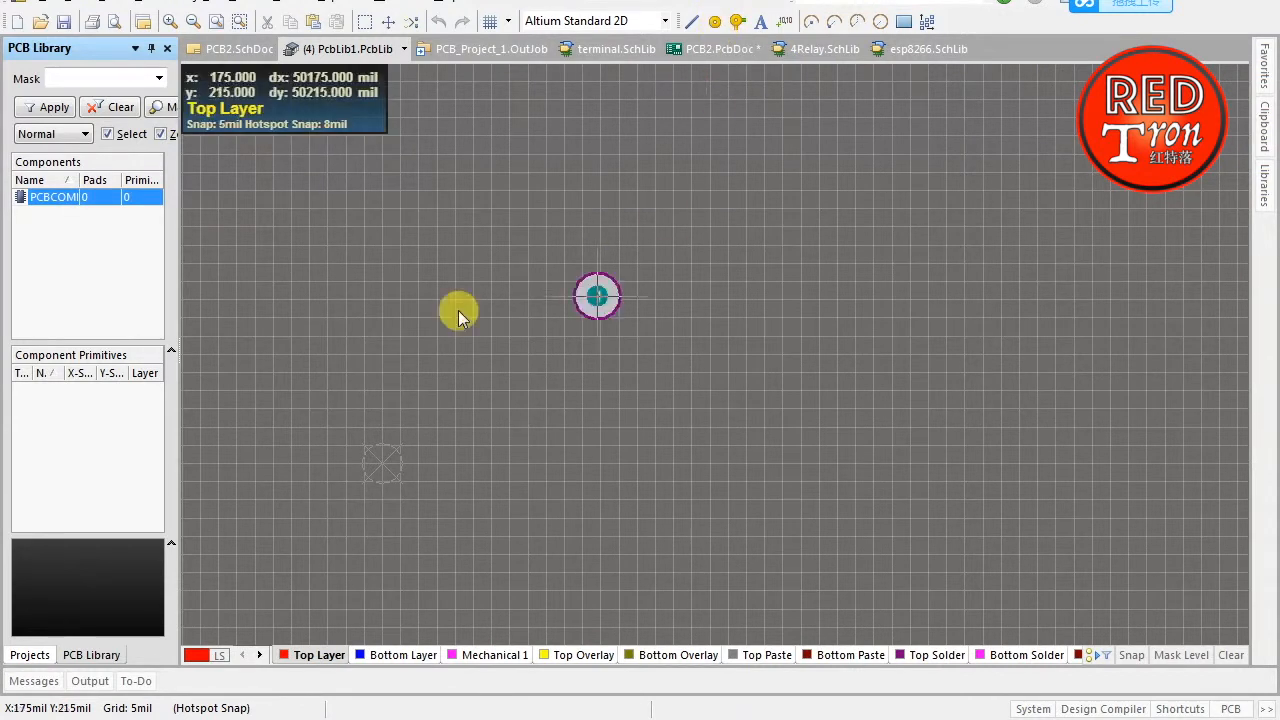
click(410, 270)
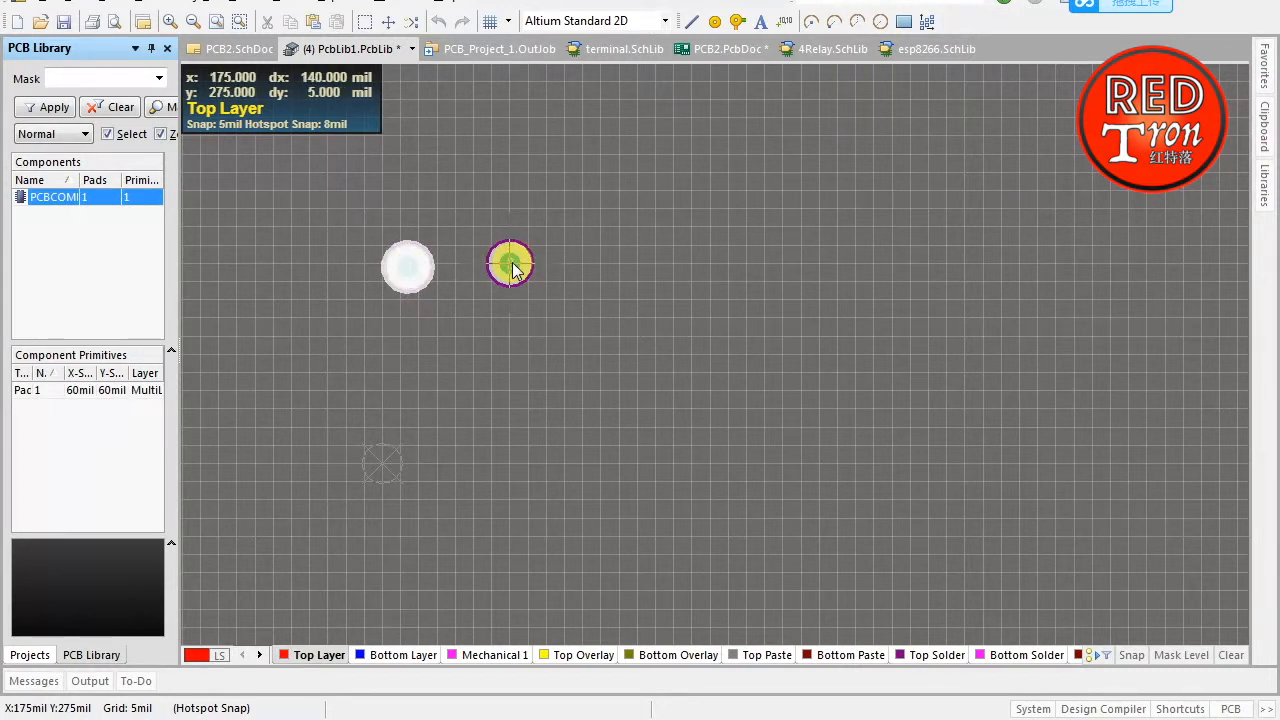
click(511, 265)
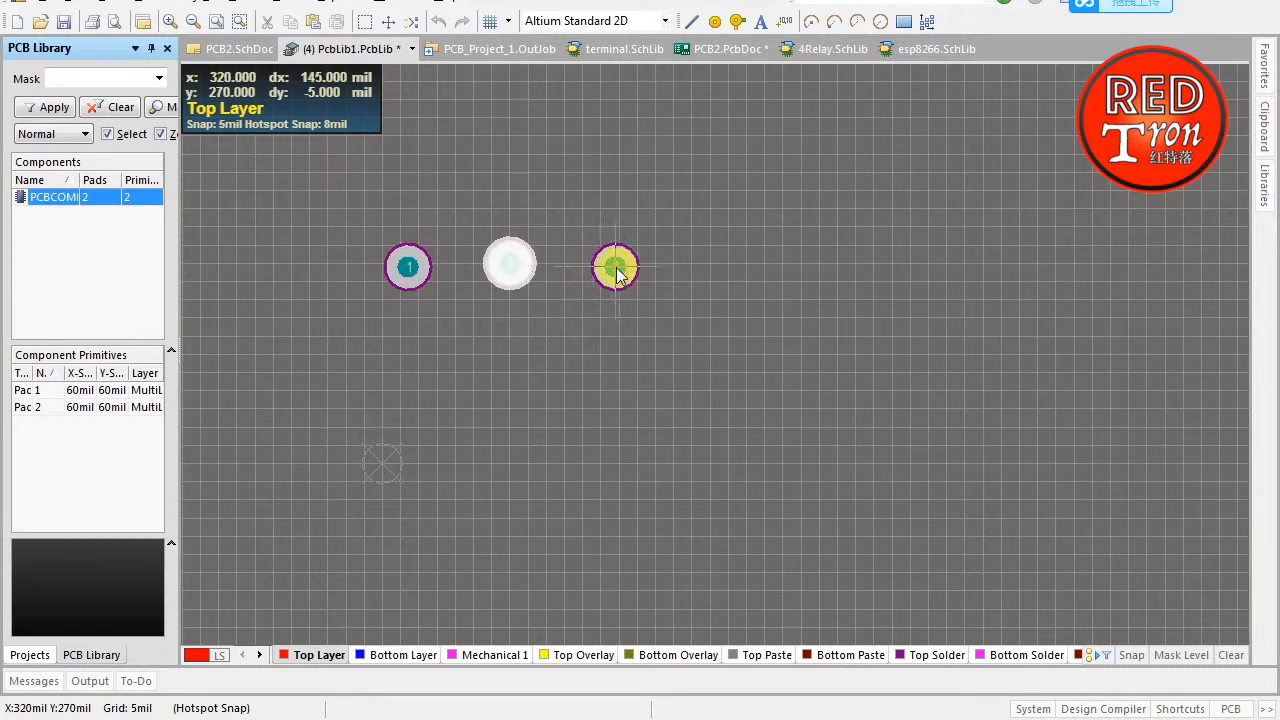
click(609, 268)
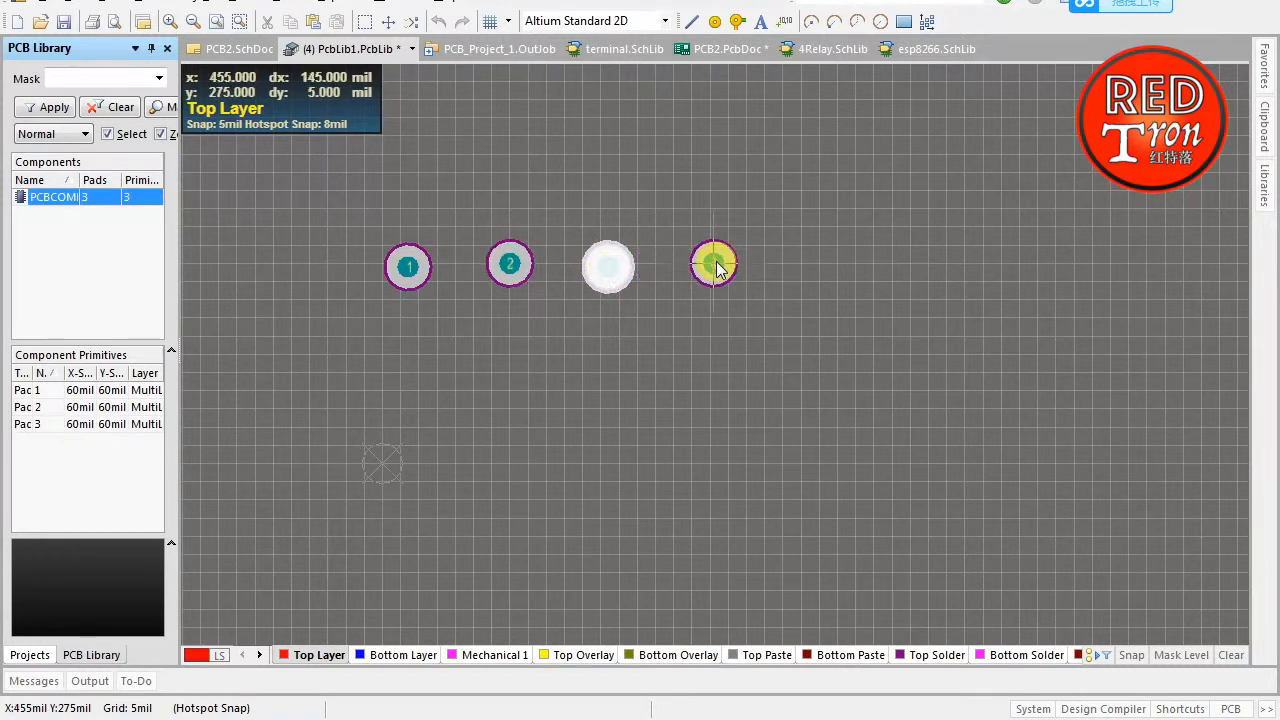
click(716, 264)
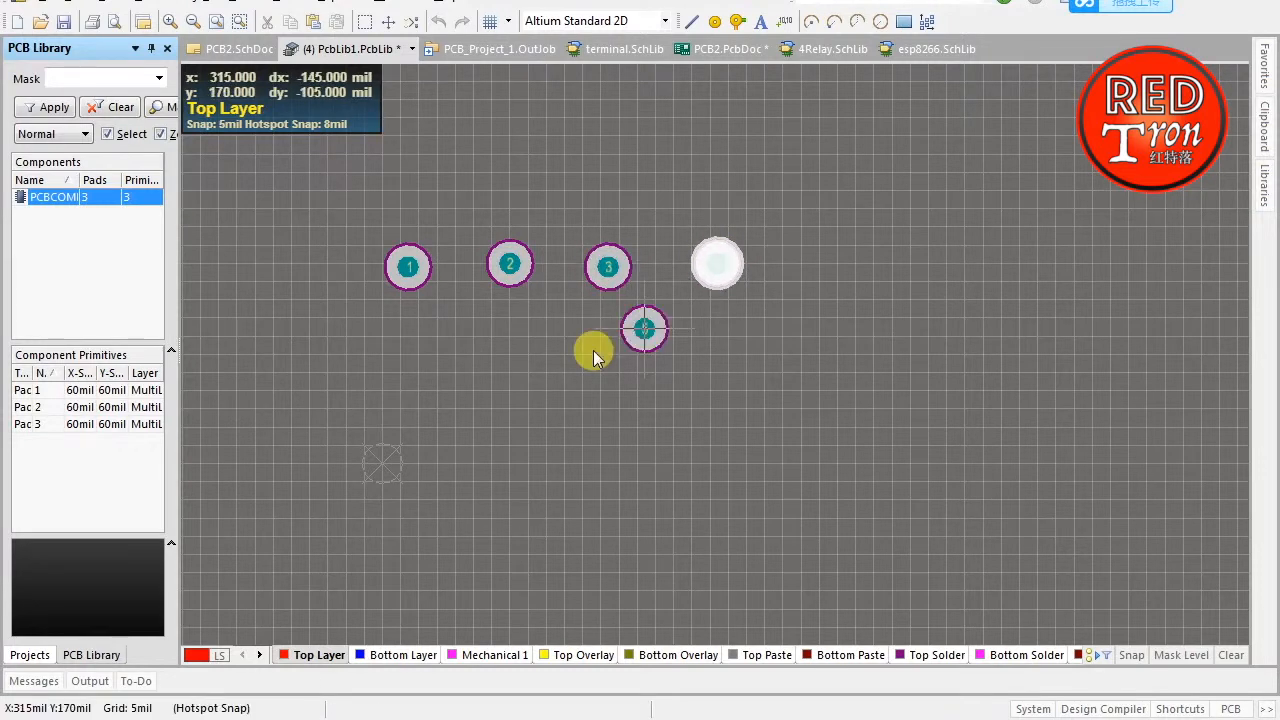
Place pads 5 to 8 in a lower row at about Y 30 mil, beneath pads 1 to 4
click(408, 442)
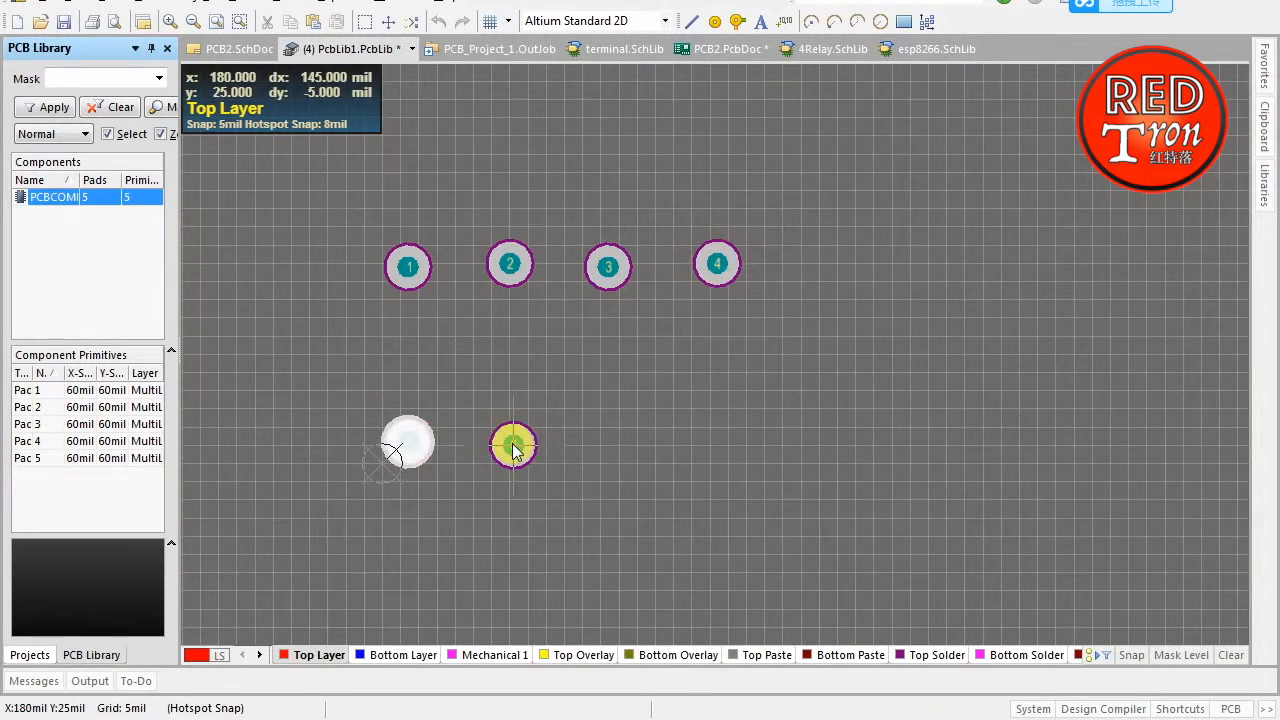
click(512, 443)
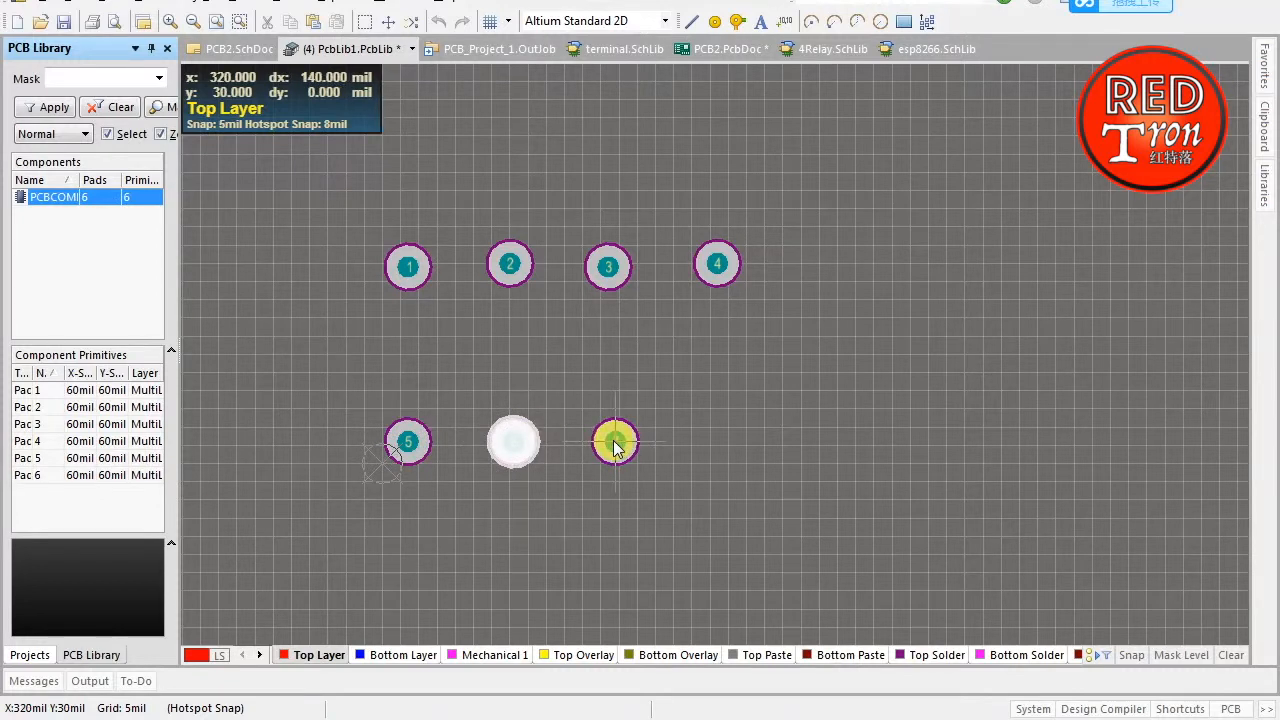
click(610, 441)
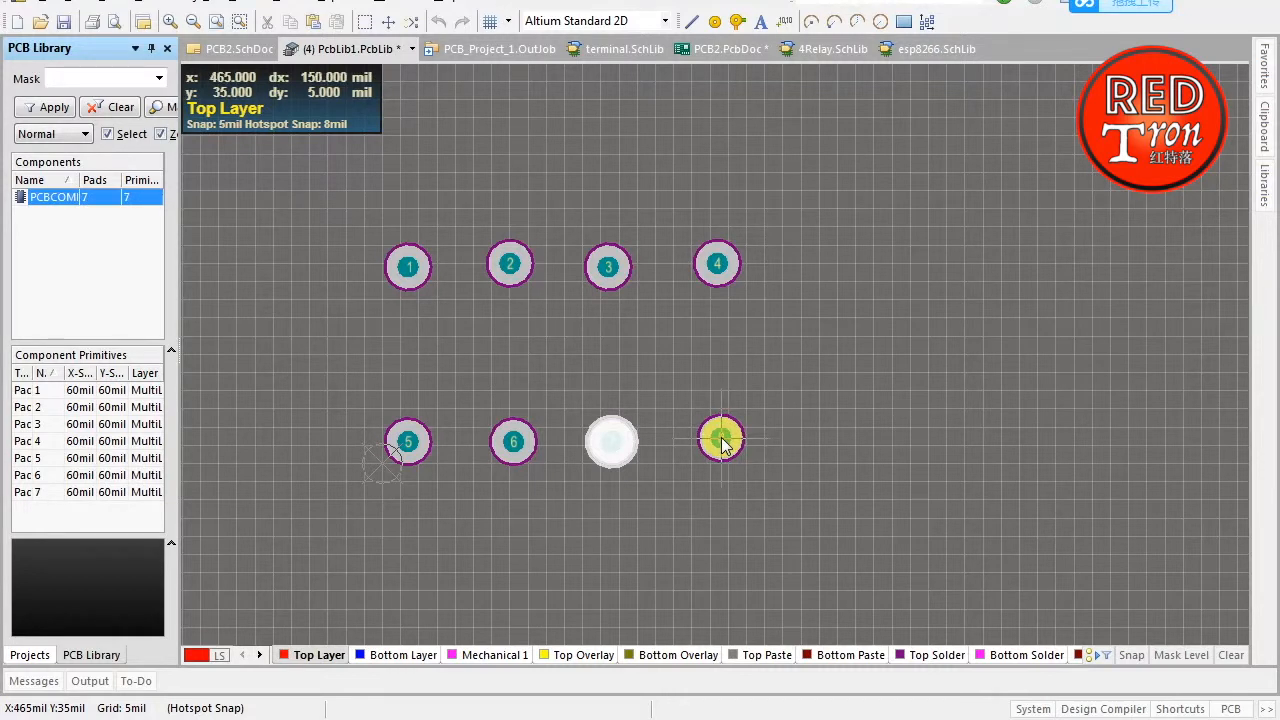
click(718, 443)
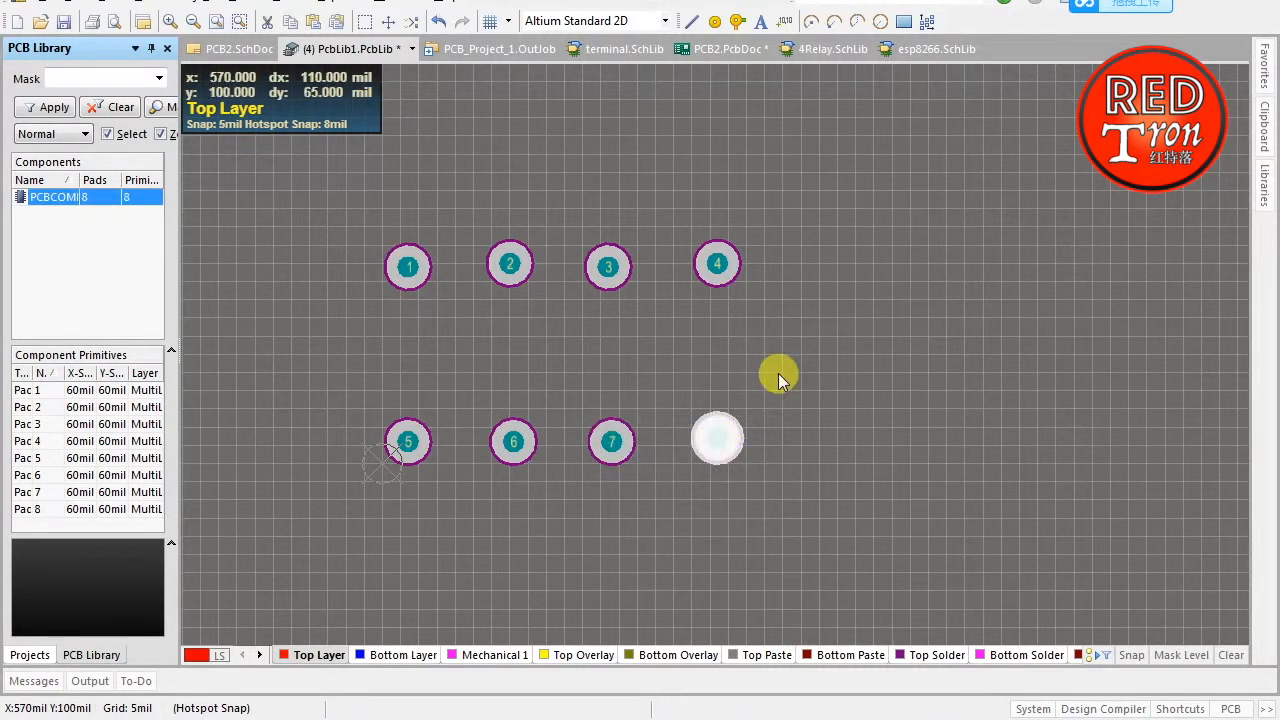
Align the upper row by moving pad 4 to 450, 270 mil and pad 2 to 175, 270 mil
drag(724, 255, 713, 273)
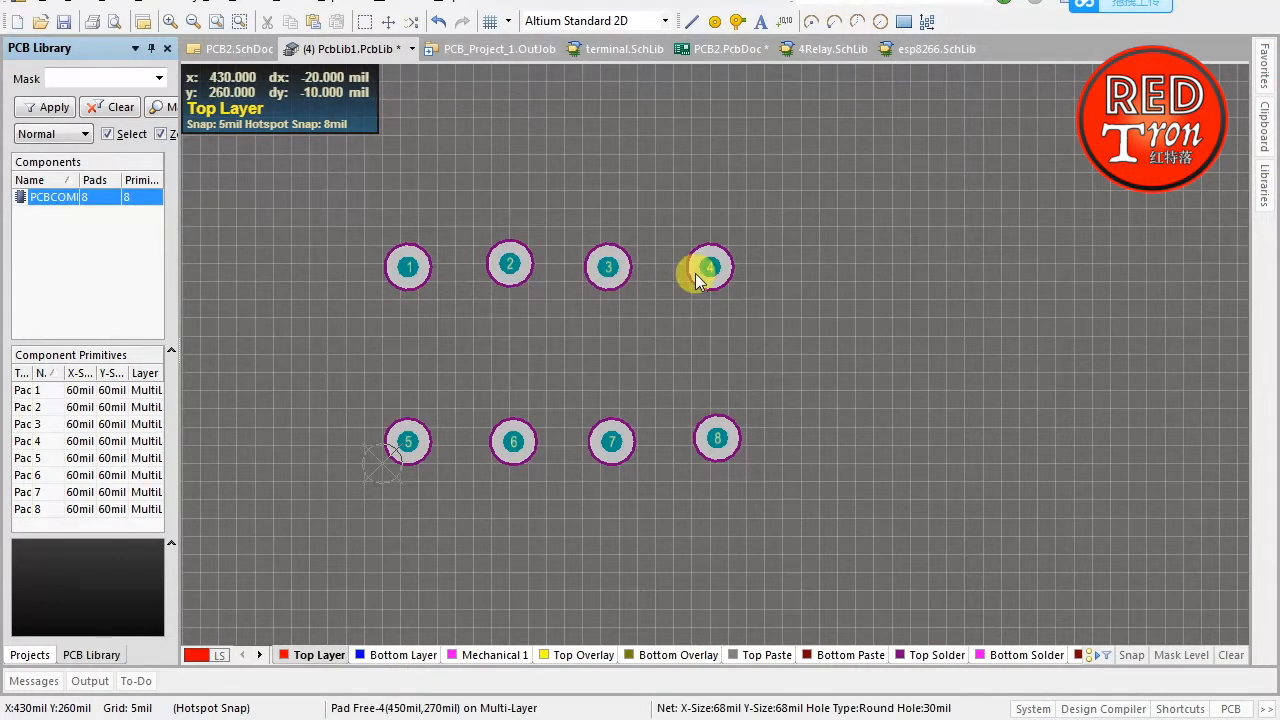
click(847, 178)
drag(847, 178, 337, 491)
click(337, 491)
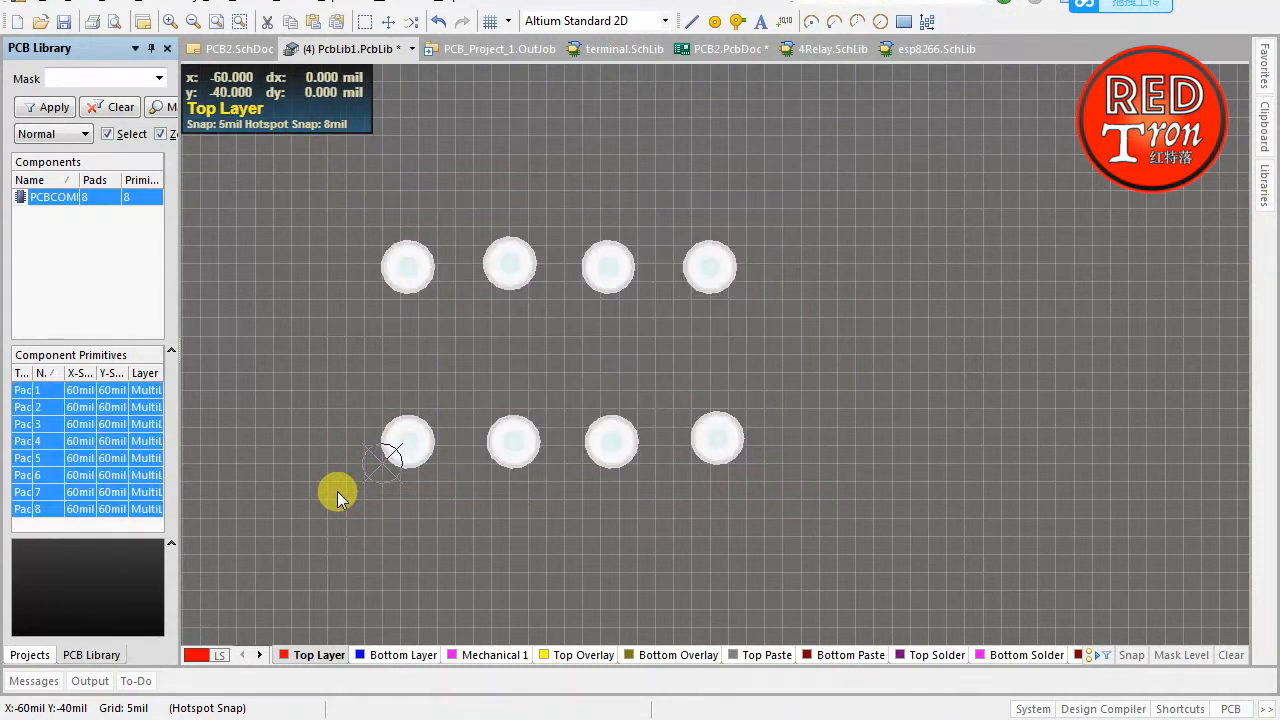
click(562, 356)
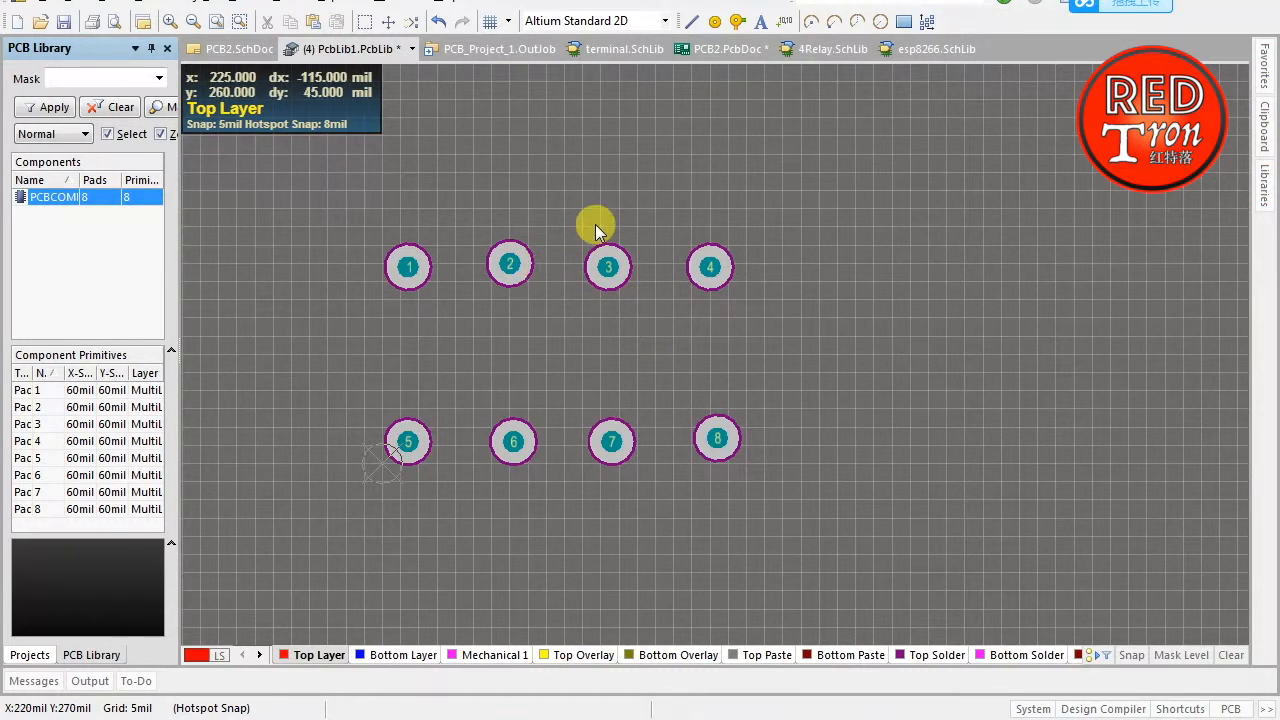
drag(506, 267, 509, 264)
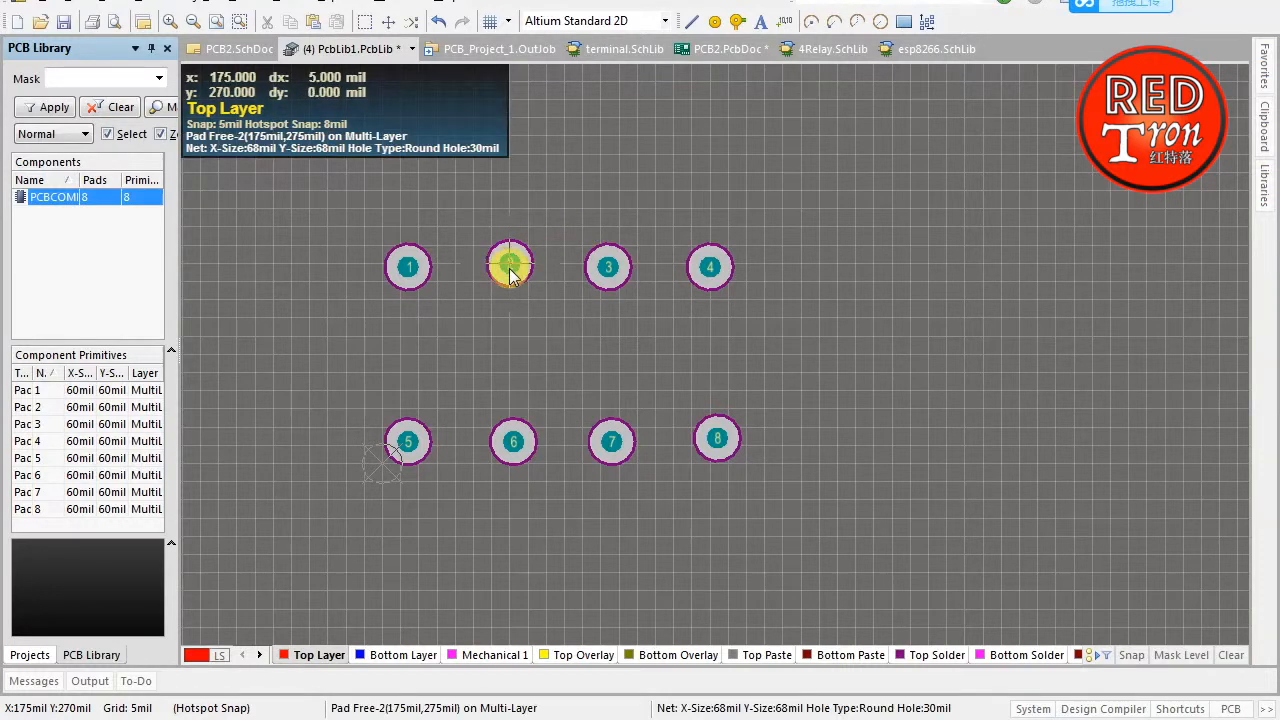
click(510, 267)
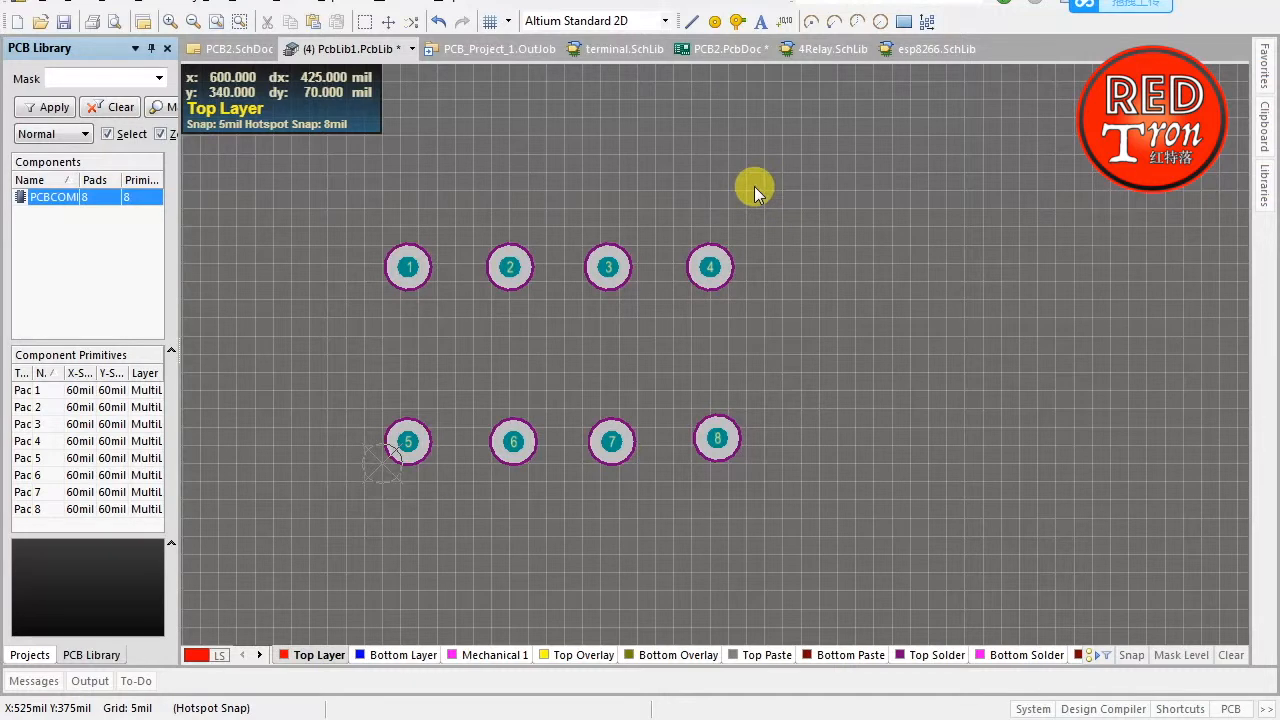
drag(816, 174, 768, 190)
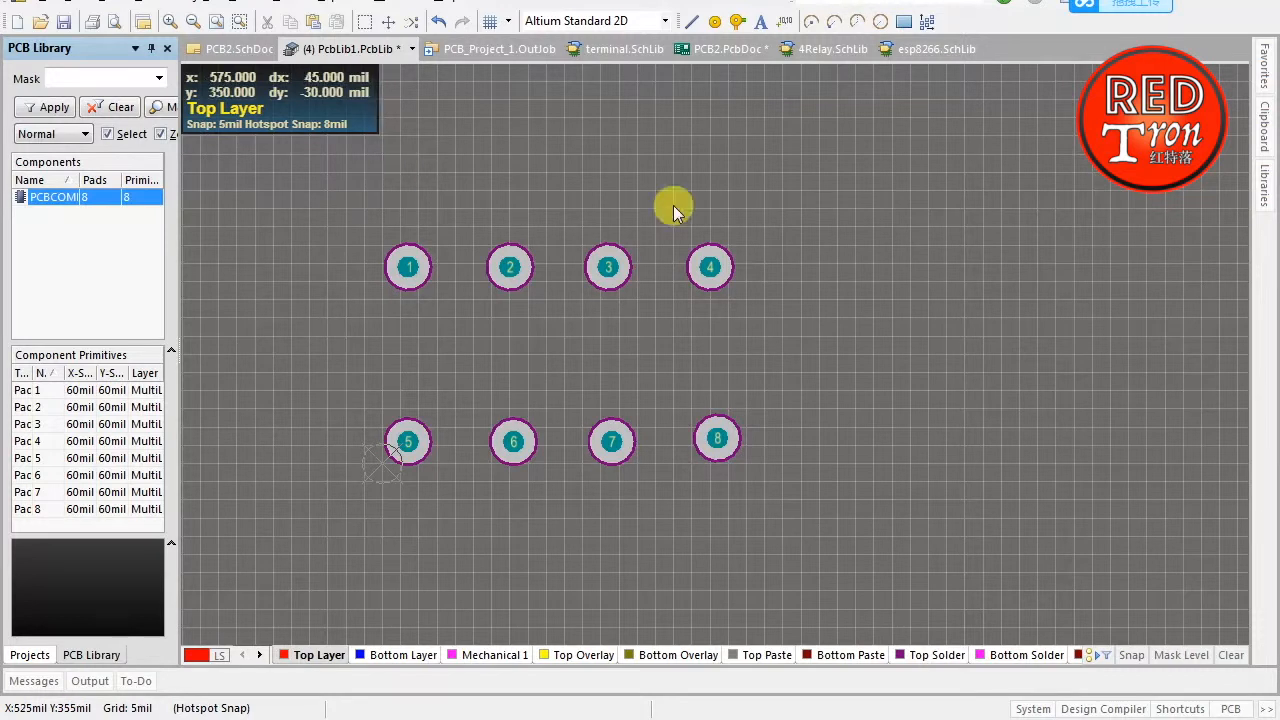
click(408, 445)
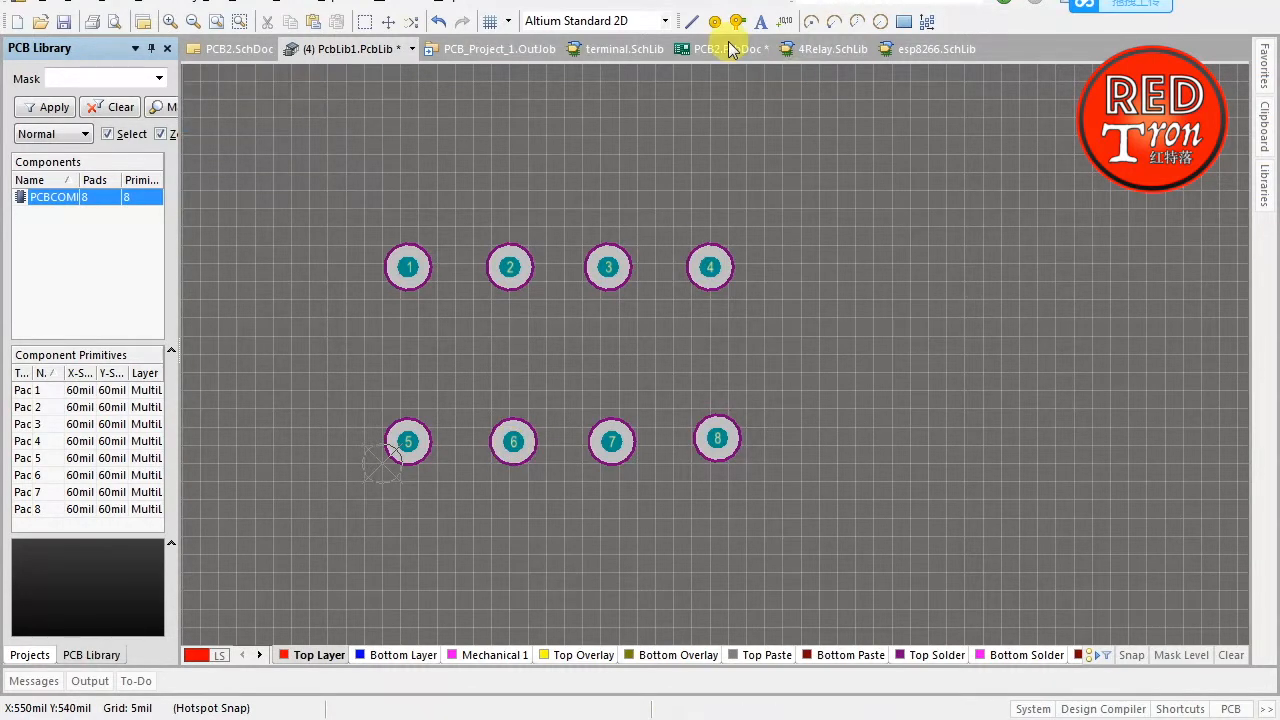
click(691, 21)
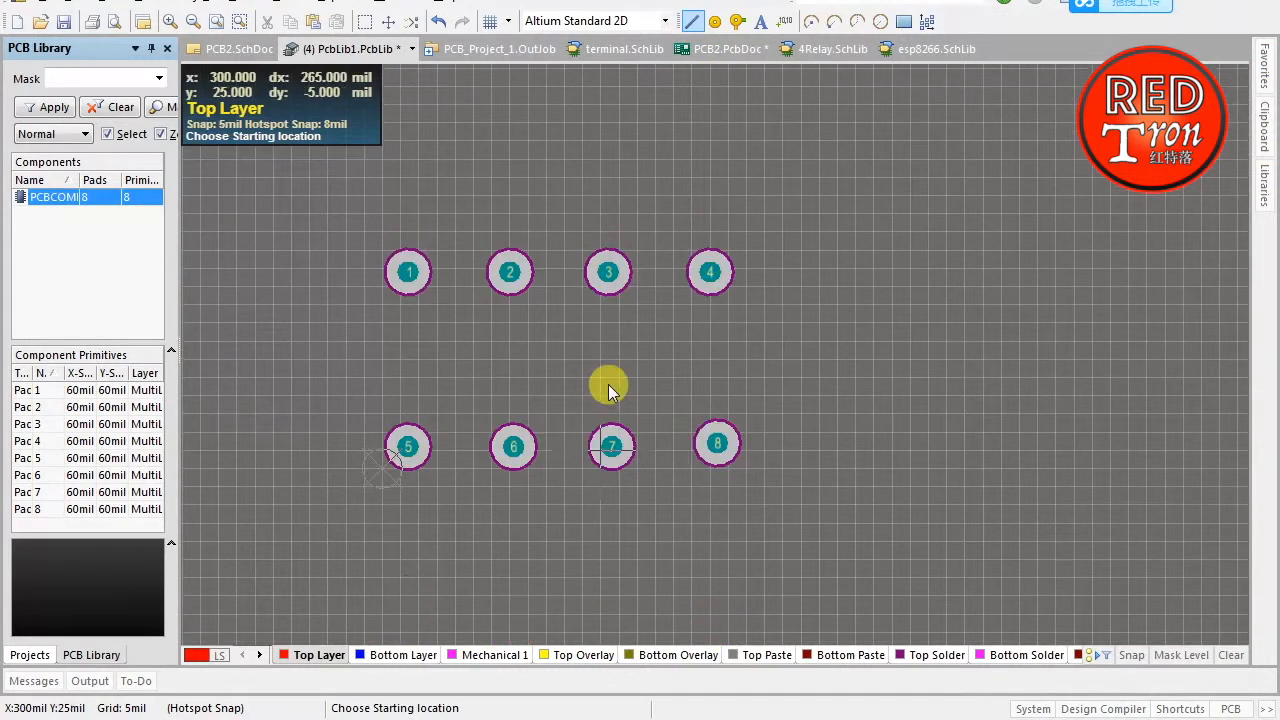
right_click(652, 281)
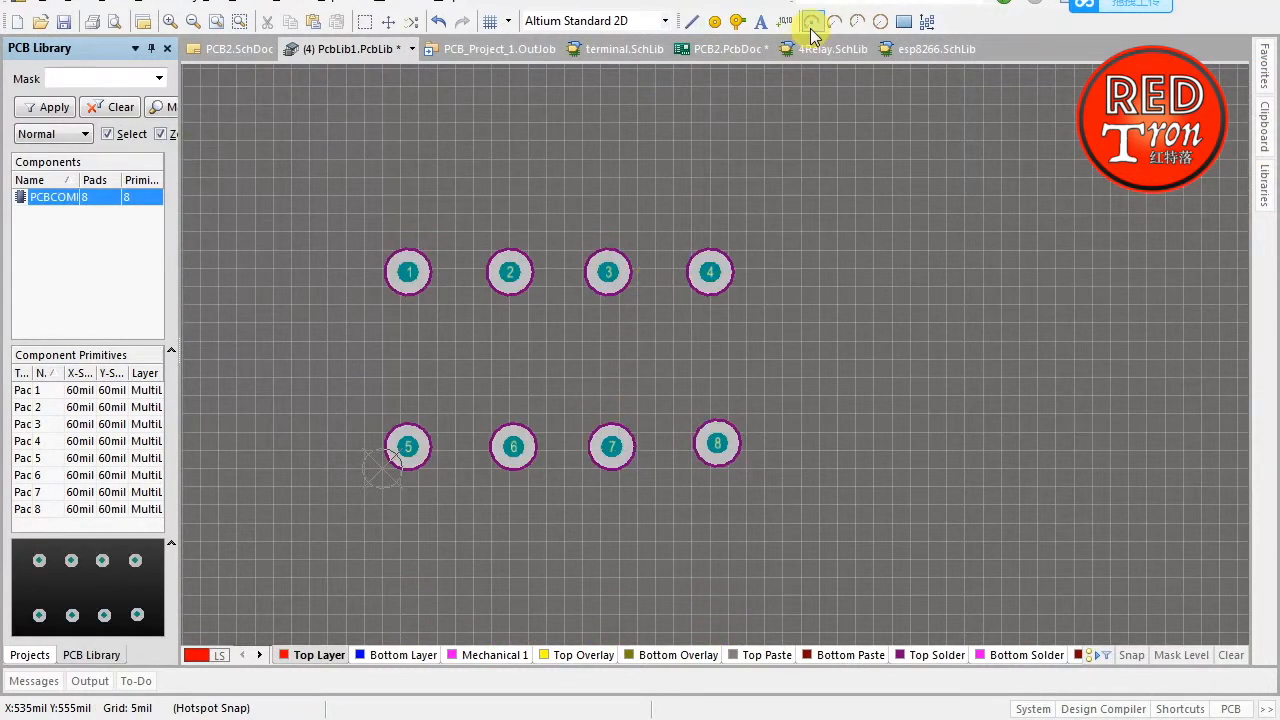
click(691, 21)
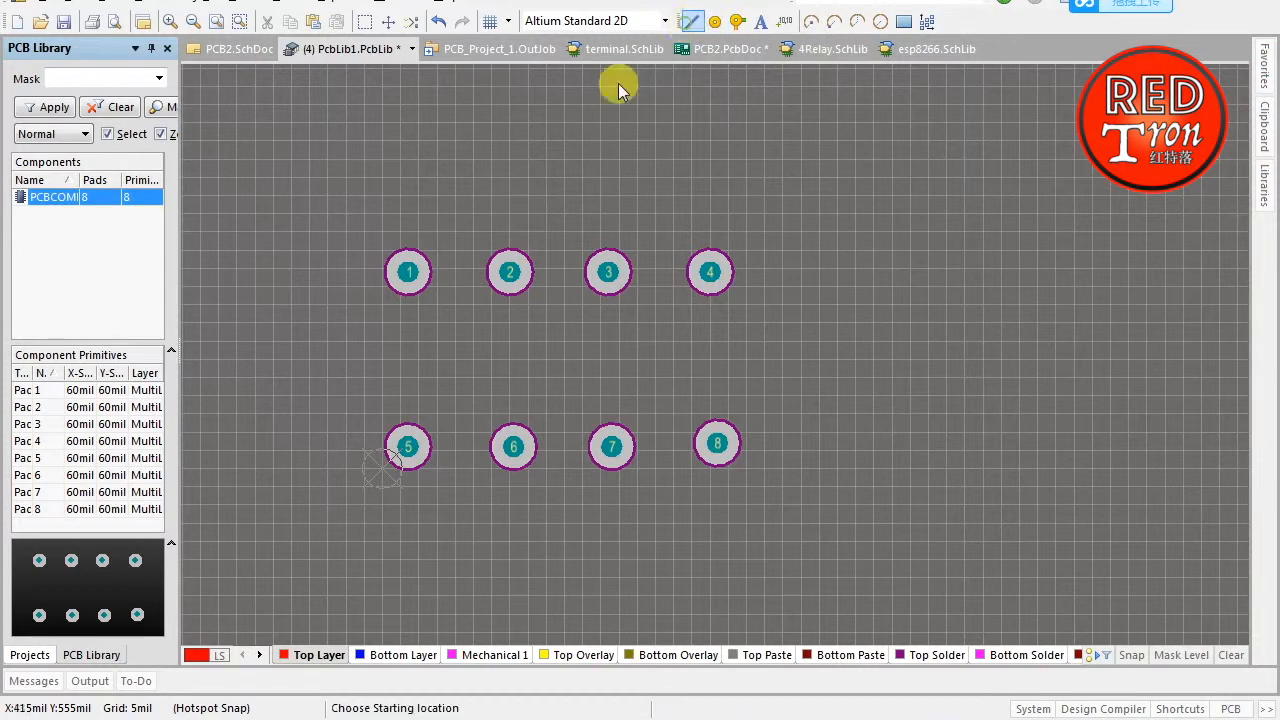
right_click(371, 389)
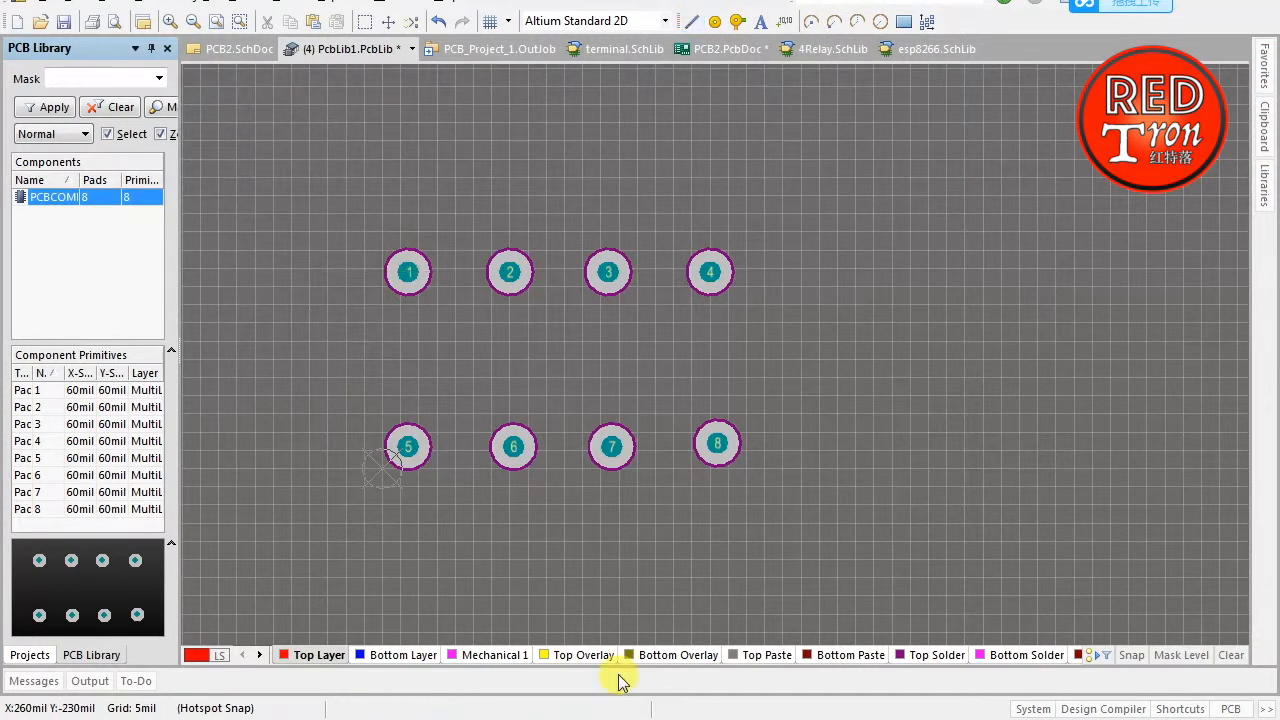
On the Top Overlay layer, draw the outline's top edge about 545 mil long across pads 1 to 4 and its right edge down to Y 25 mil
click(578, 655)
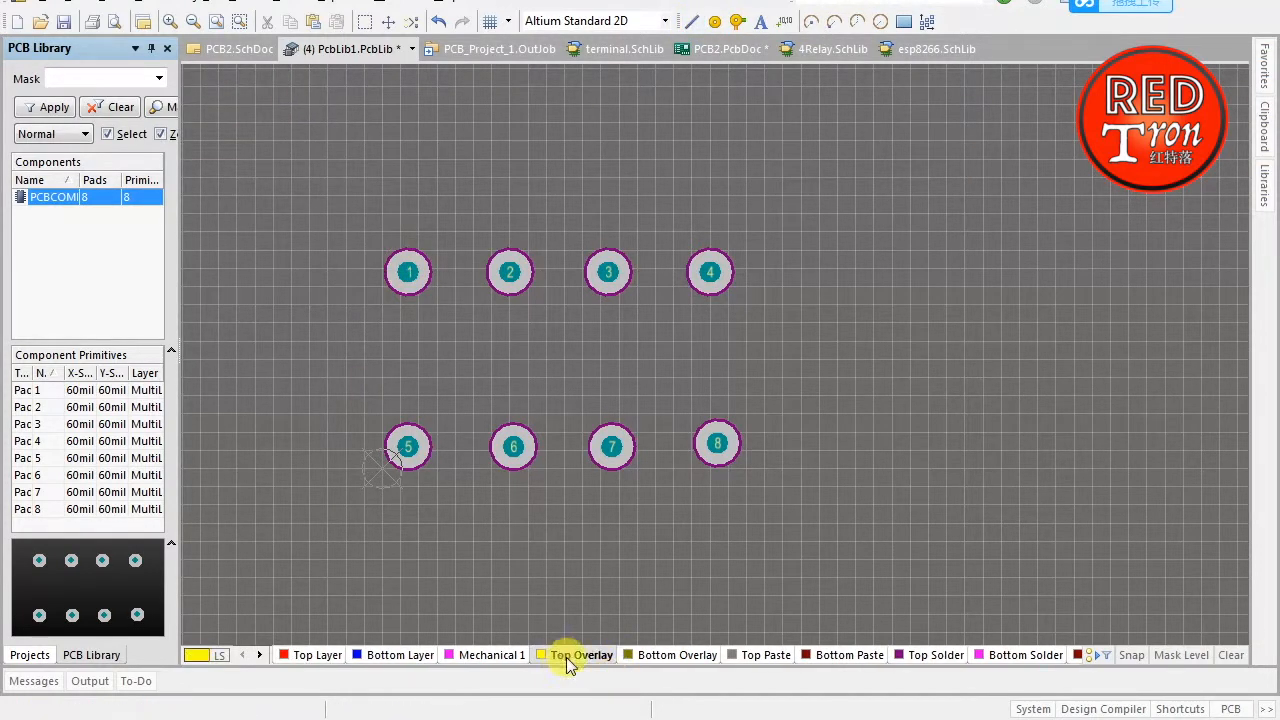
click(693, 20)
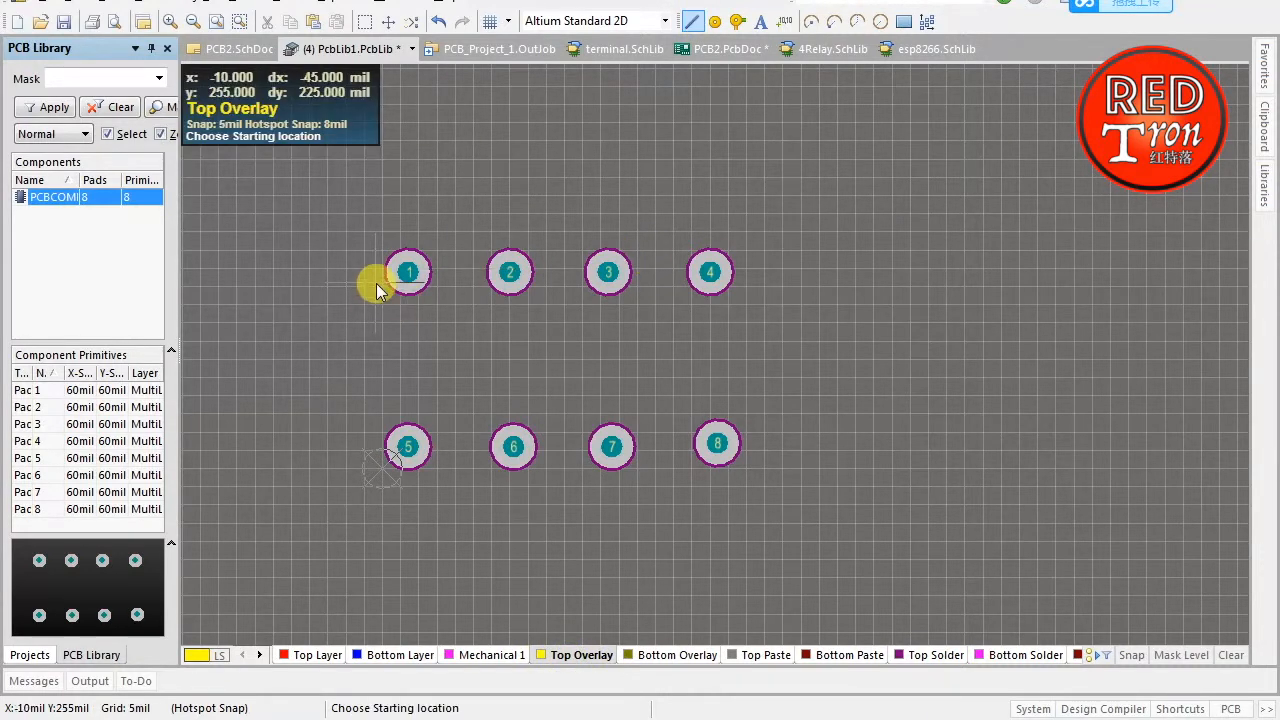
click(364, 282)
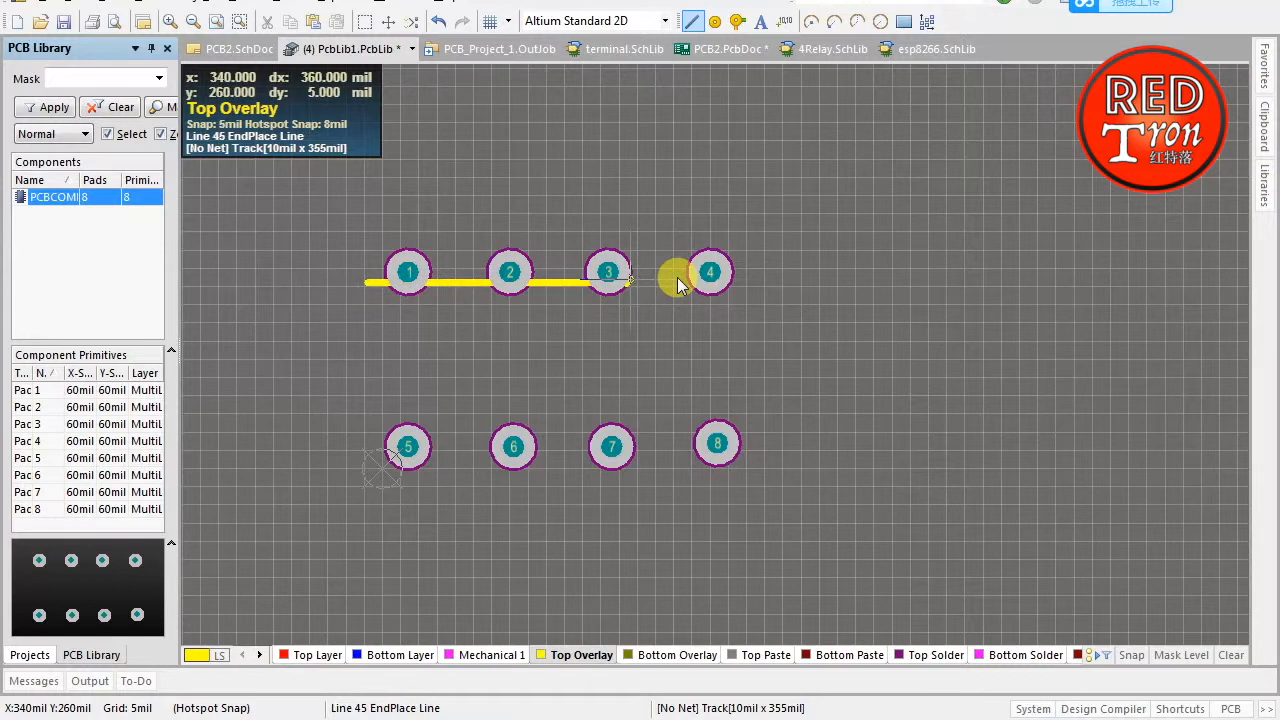
click(766, 283)
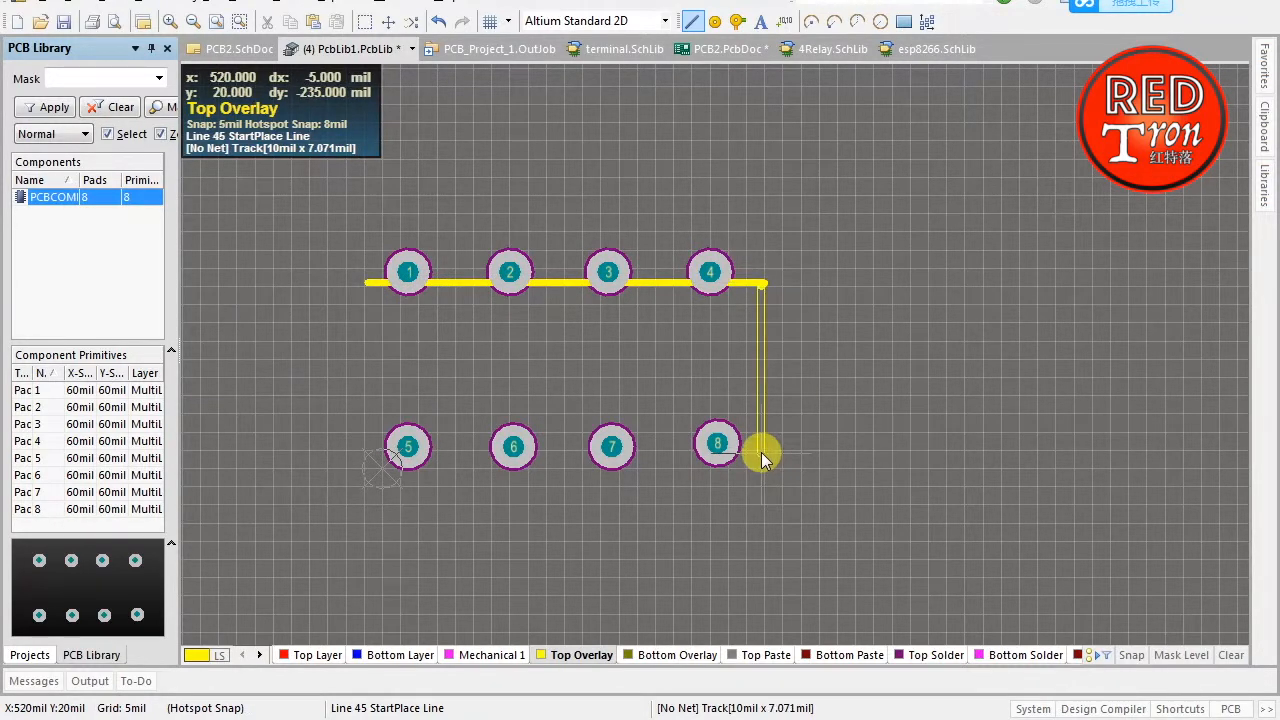
click(764, 452)
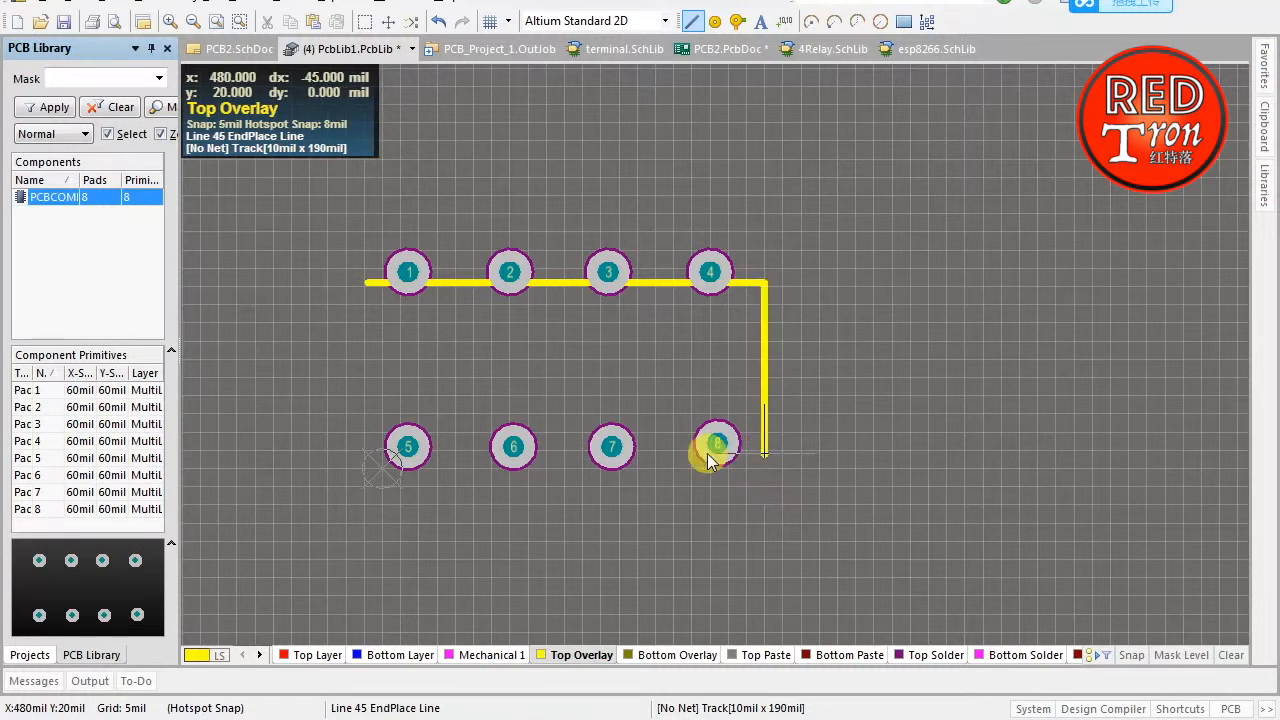
click(765, 450)
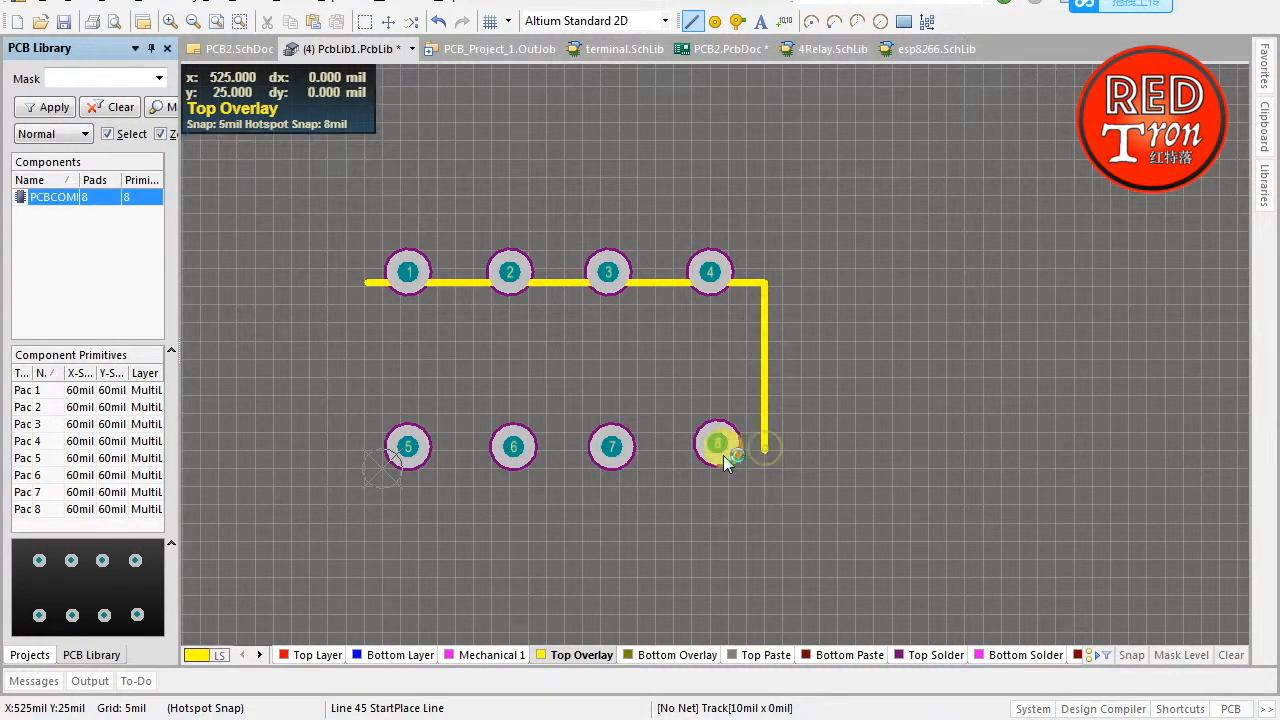
Draw the outline's bottom edge across pads 8 to 5 to -20, 35 mil, and close the outline with the left edge
click(367, 444)
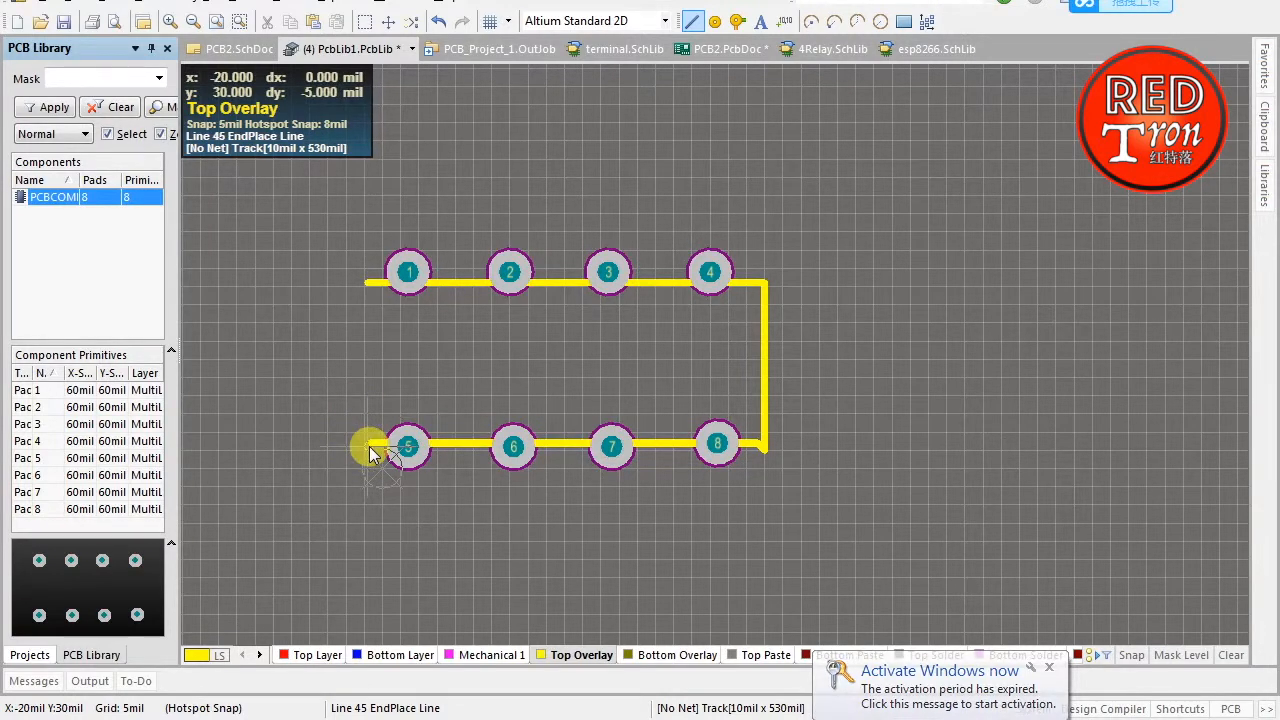
click(367, 443)
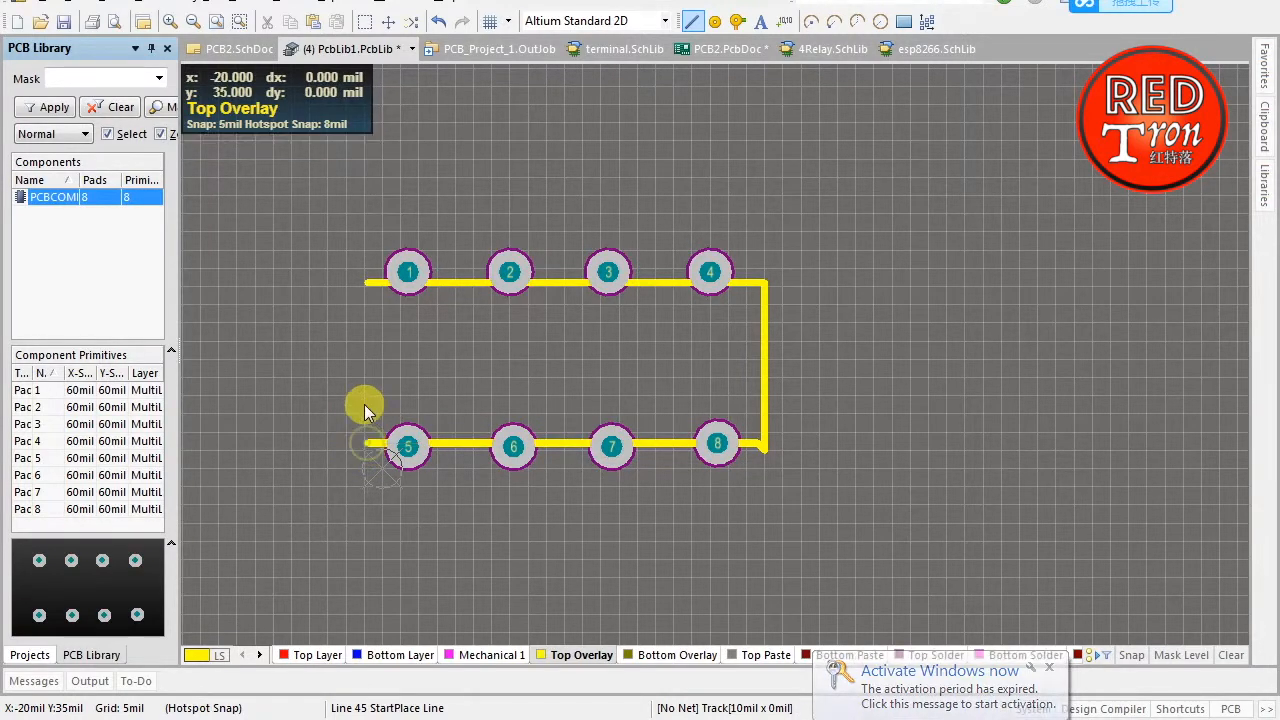
click(367, 287)
right_click(411, 336)
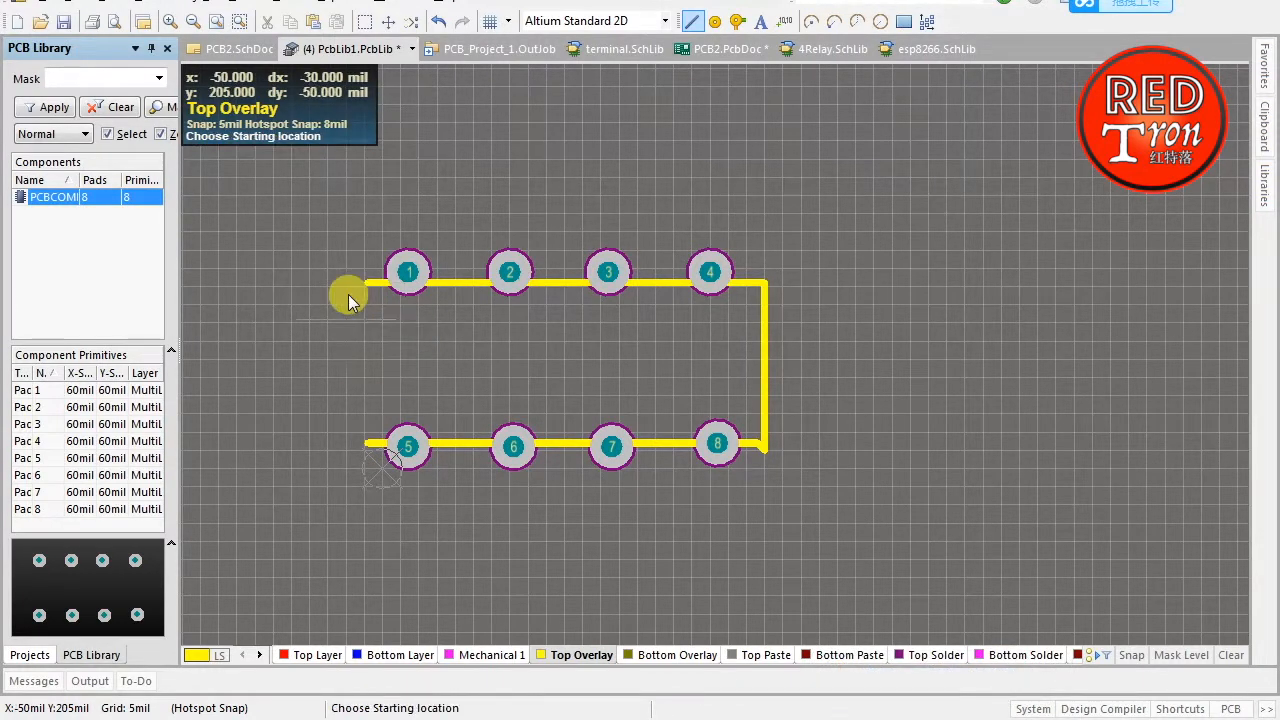
click(367, 289)
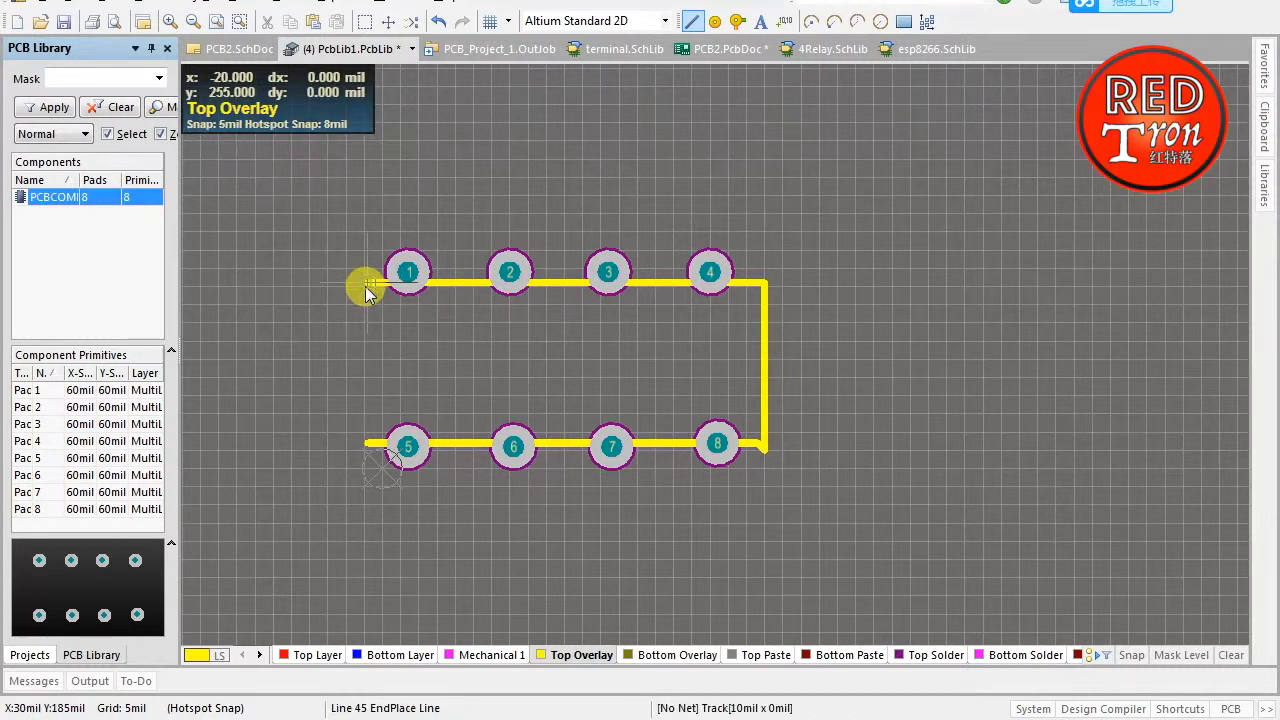
click(367, 445)
right_click(472, 392)
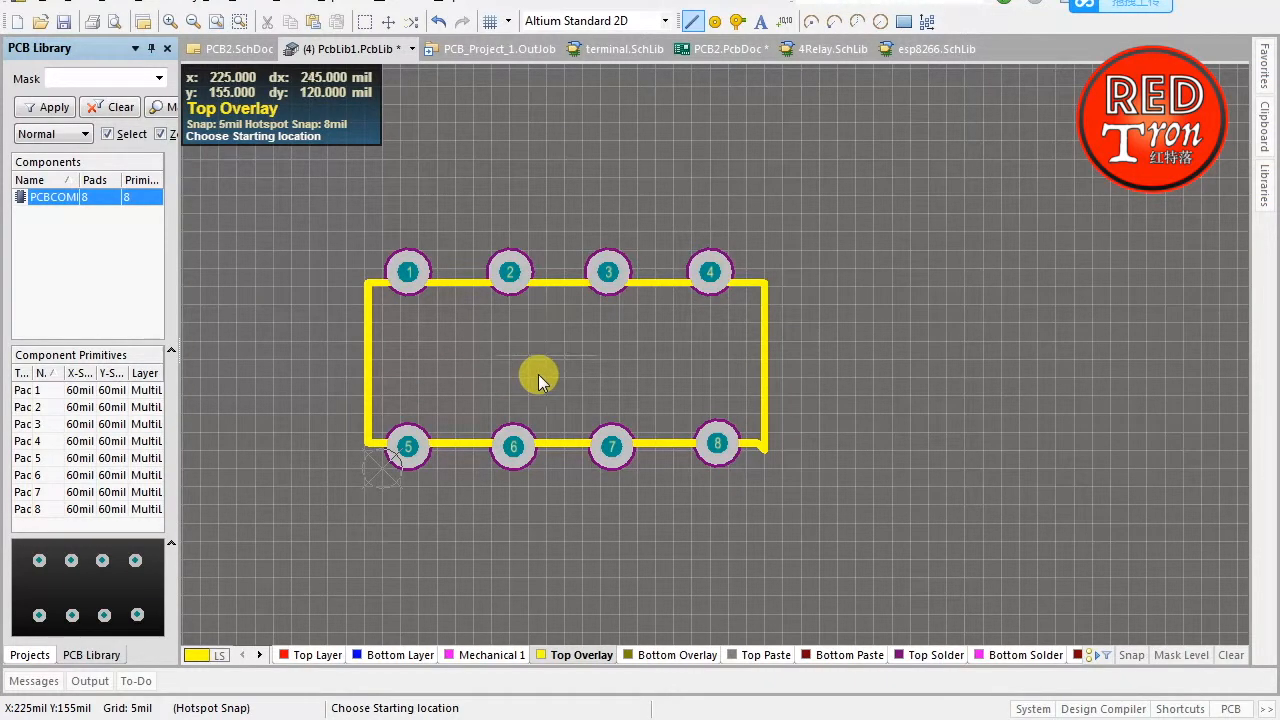
right_click(636, 341)
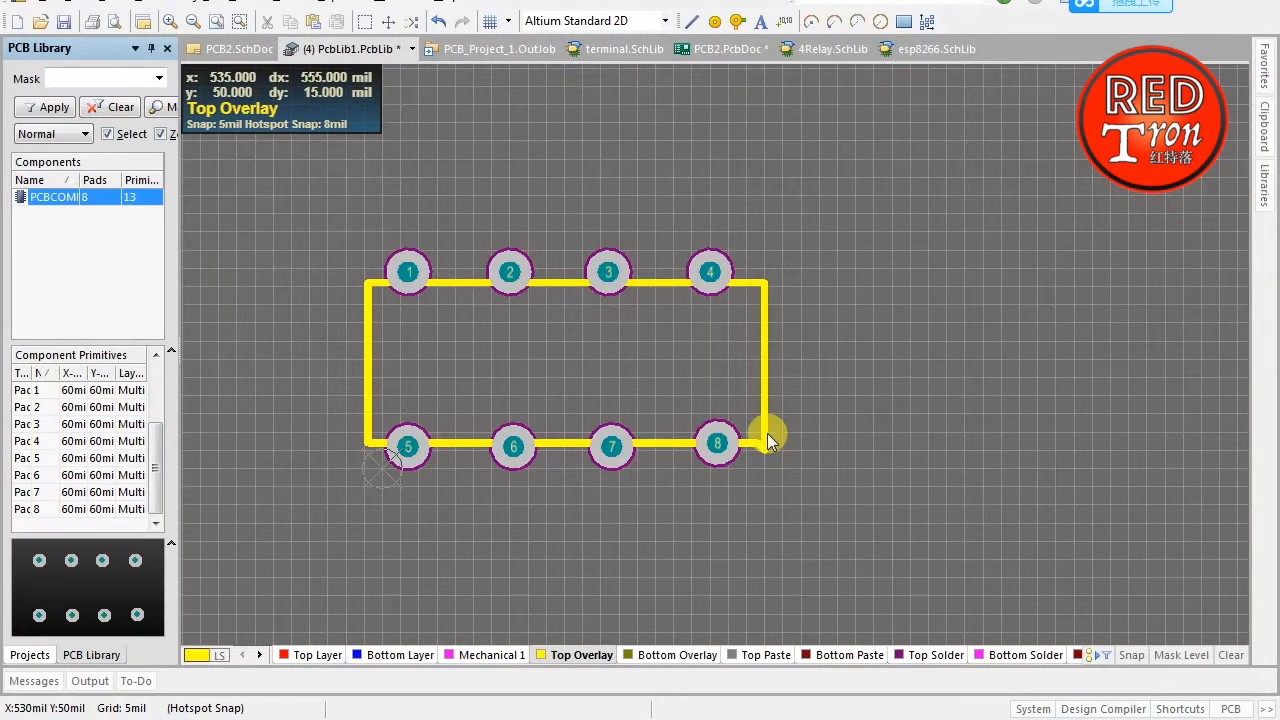
Shorten the outline's right edge so its lower end meets the bottom edge at 525, 35 mil
click(766, 443)
drag(764, 446, 764, 430)
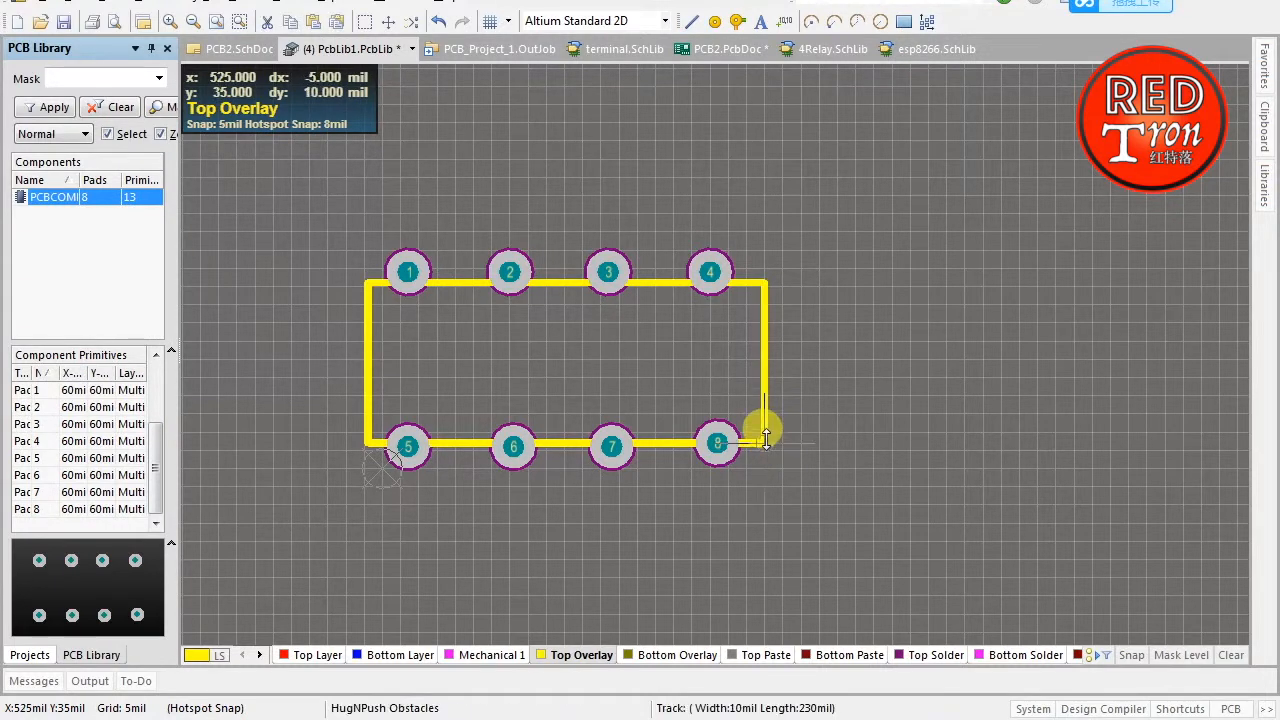
click(801, 447)
drag(878, 165, 305, 520)
click(343, 217)
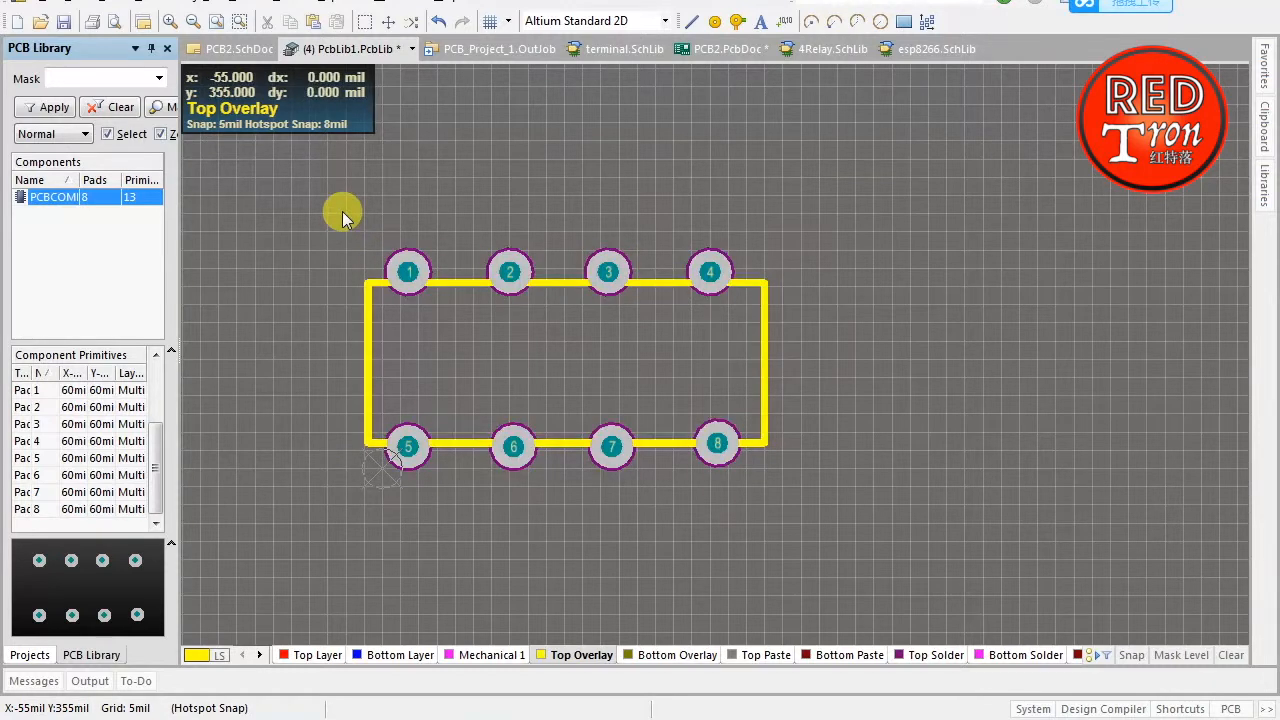
drag(287, 142, 799, 553)
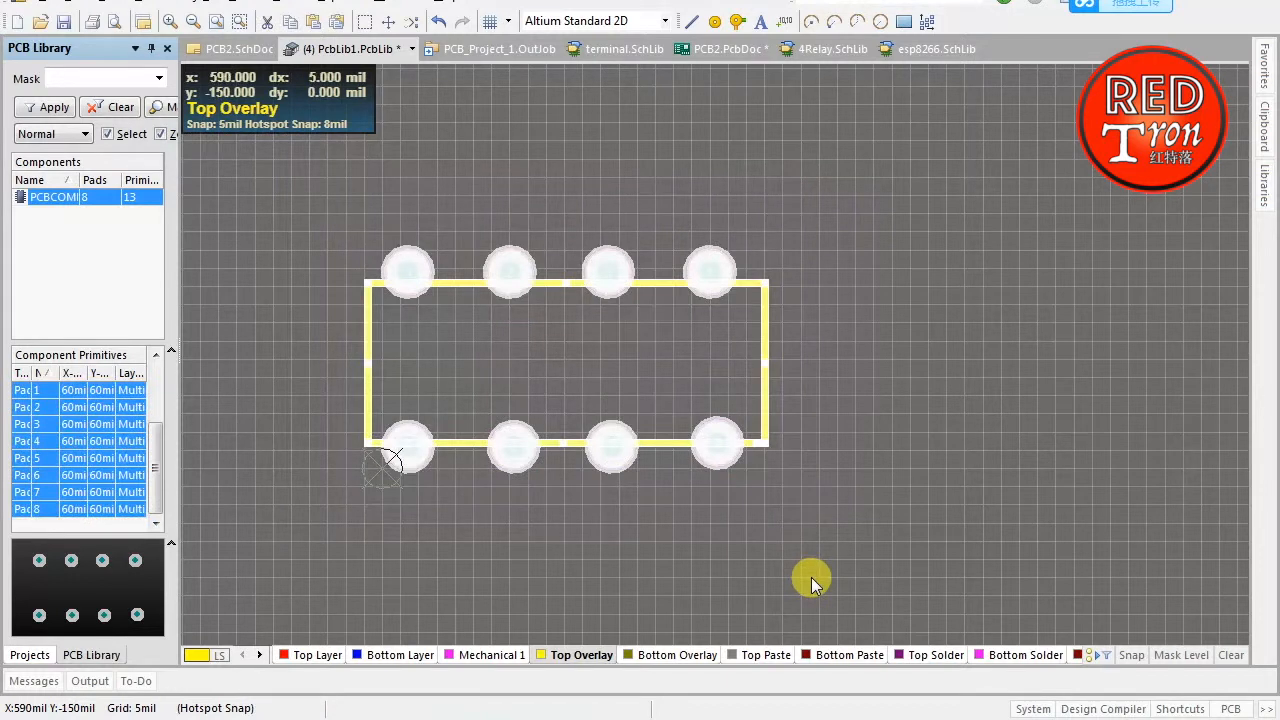
click(897, 407)
drag(762, 165, 558, 235)
drag(364, 191, 782, 215)
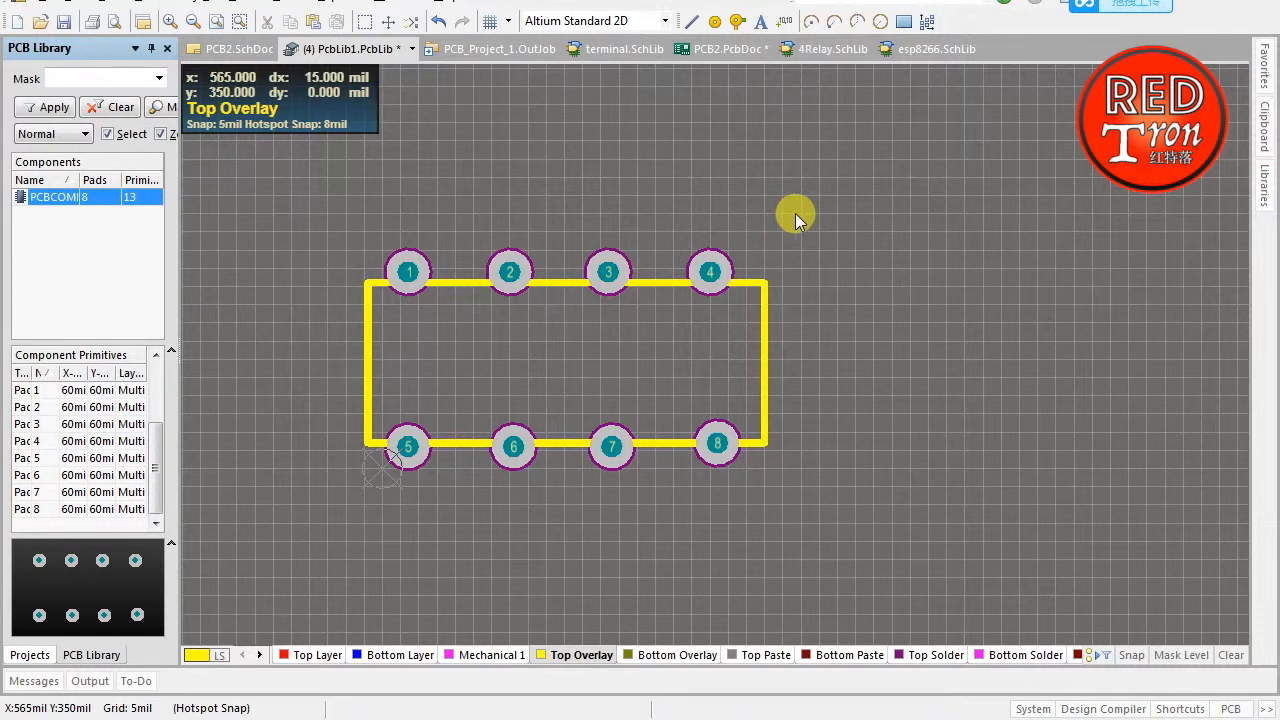
Save the PCB library as 555 in the PCB_Project_2 folder
click(65, 22)
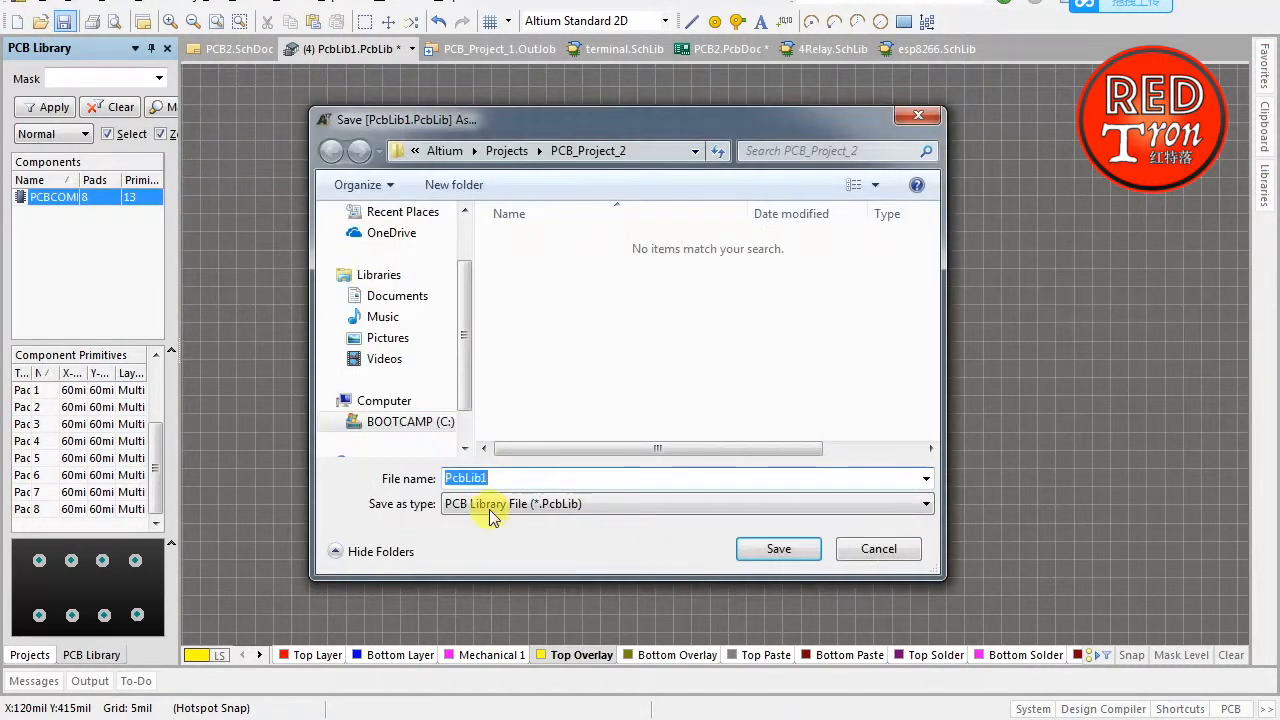
drag(462, 375, 460, 292)
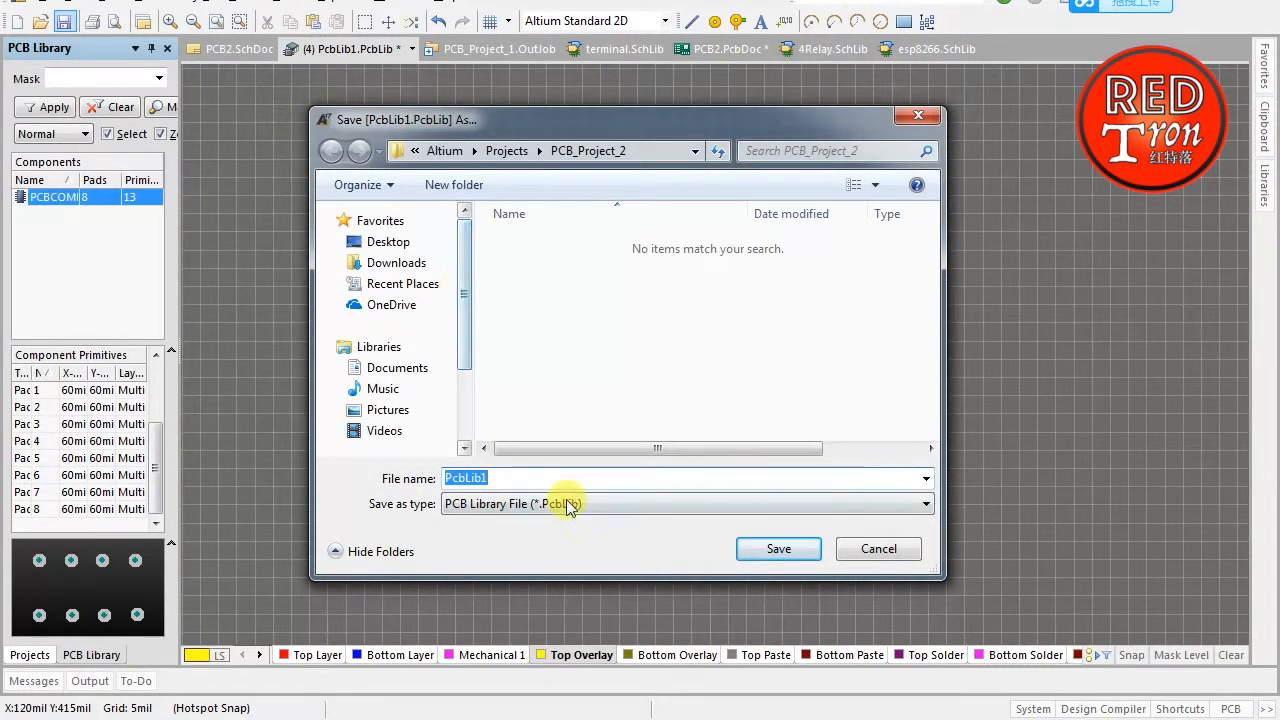
text(tes)
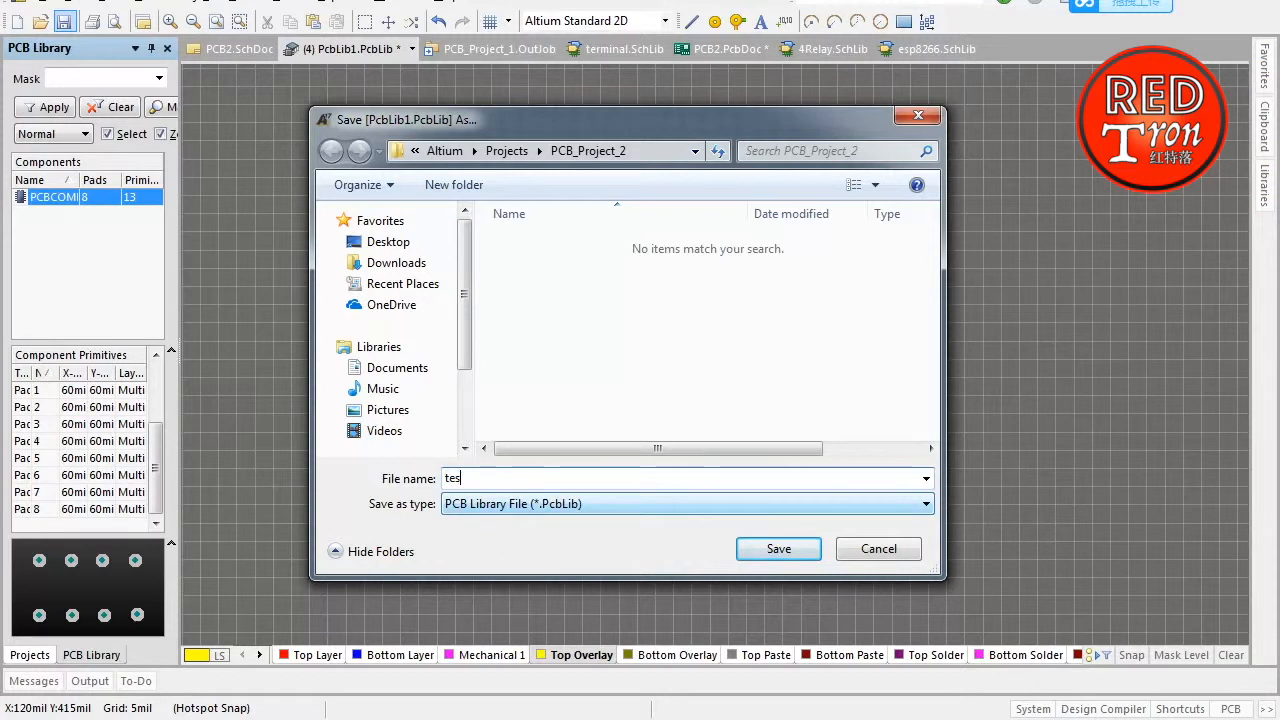
text(t)
key(BackSpace)
key(BackSpace)
key(BackSpace)
key(BackSpace)
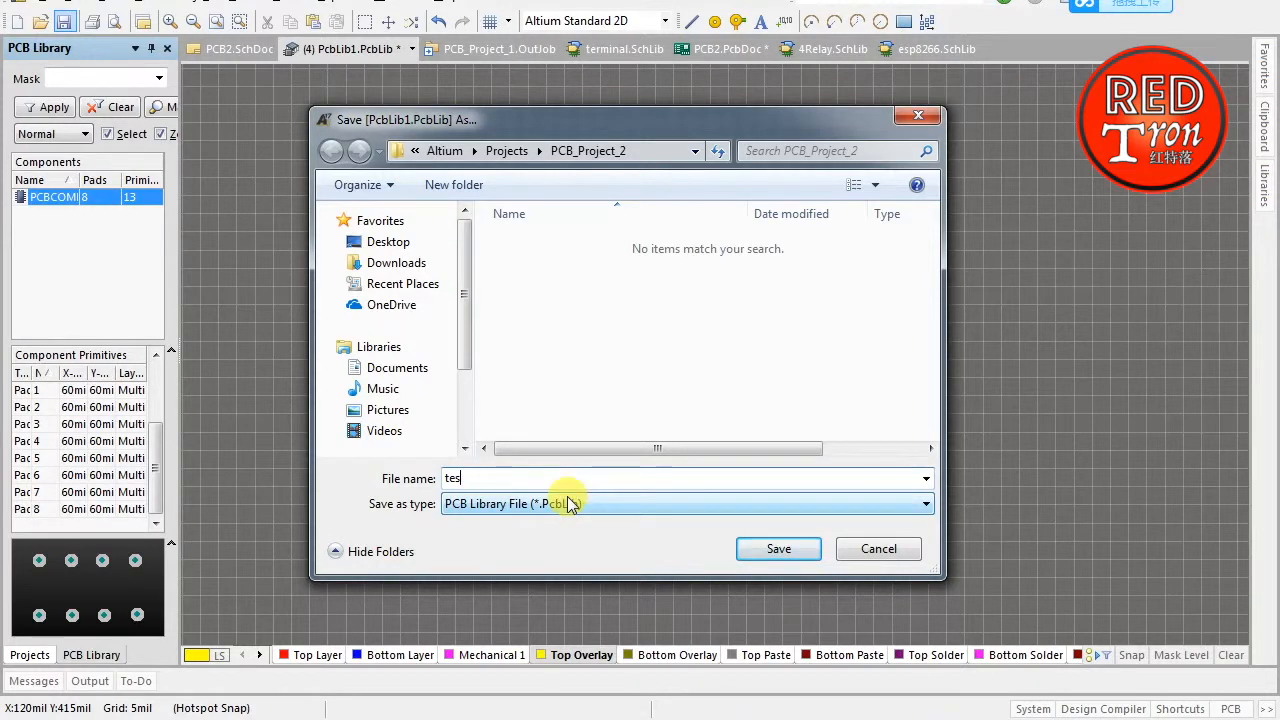
text(555)
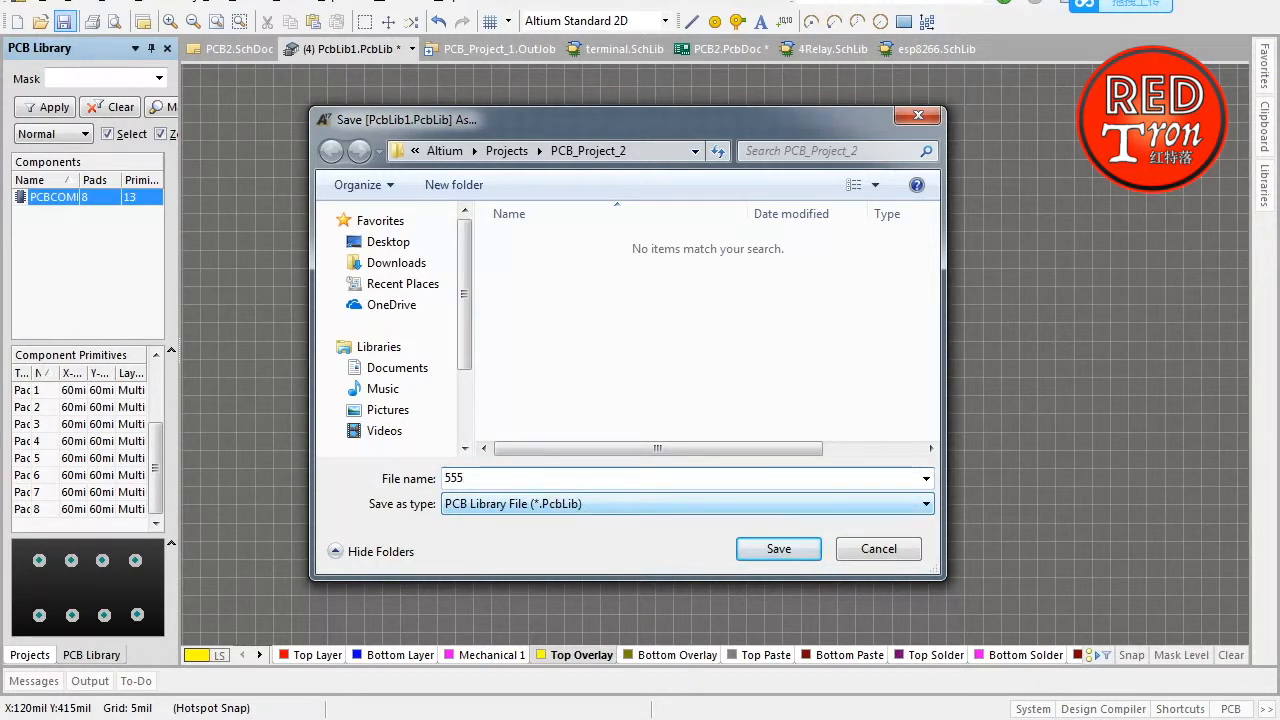
click(789, 552)
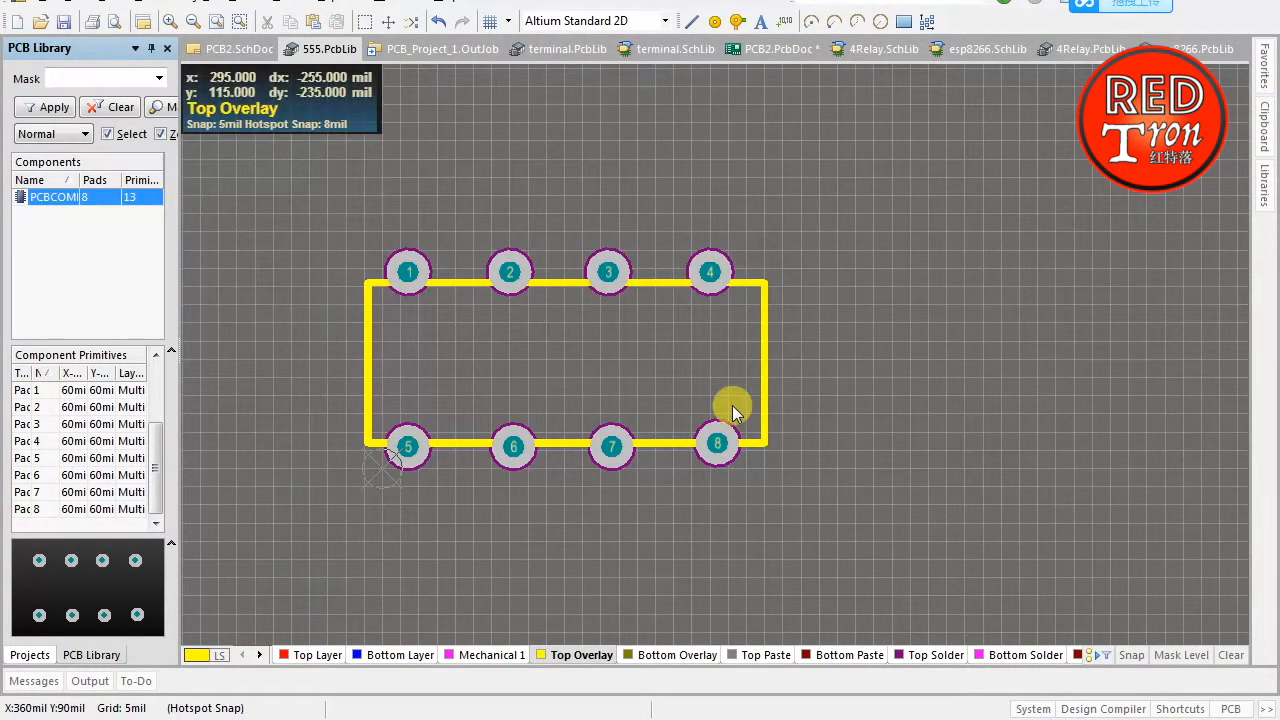
Examine the numbered pads in both rows and the overlay outline of the 555 footprint
drag(815, 196, 982, 233)
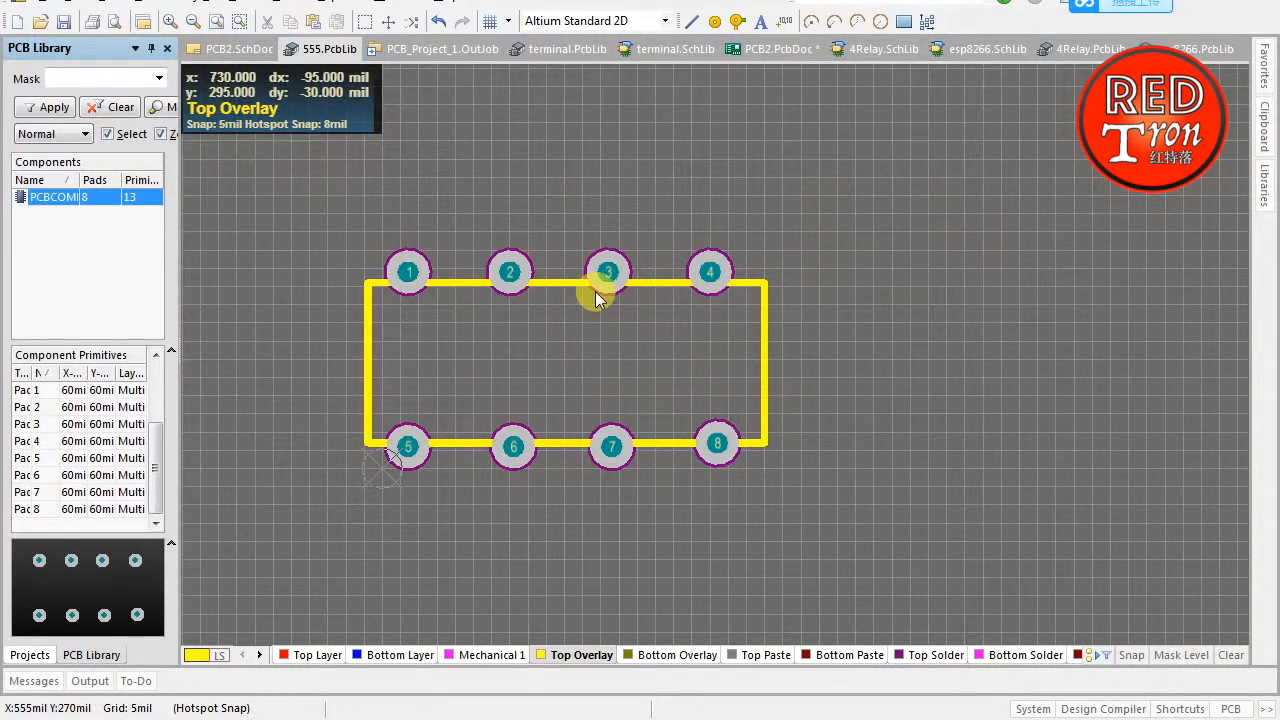
click(409, 274)
click(532, 278)
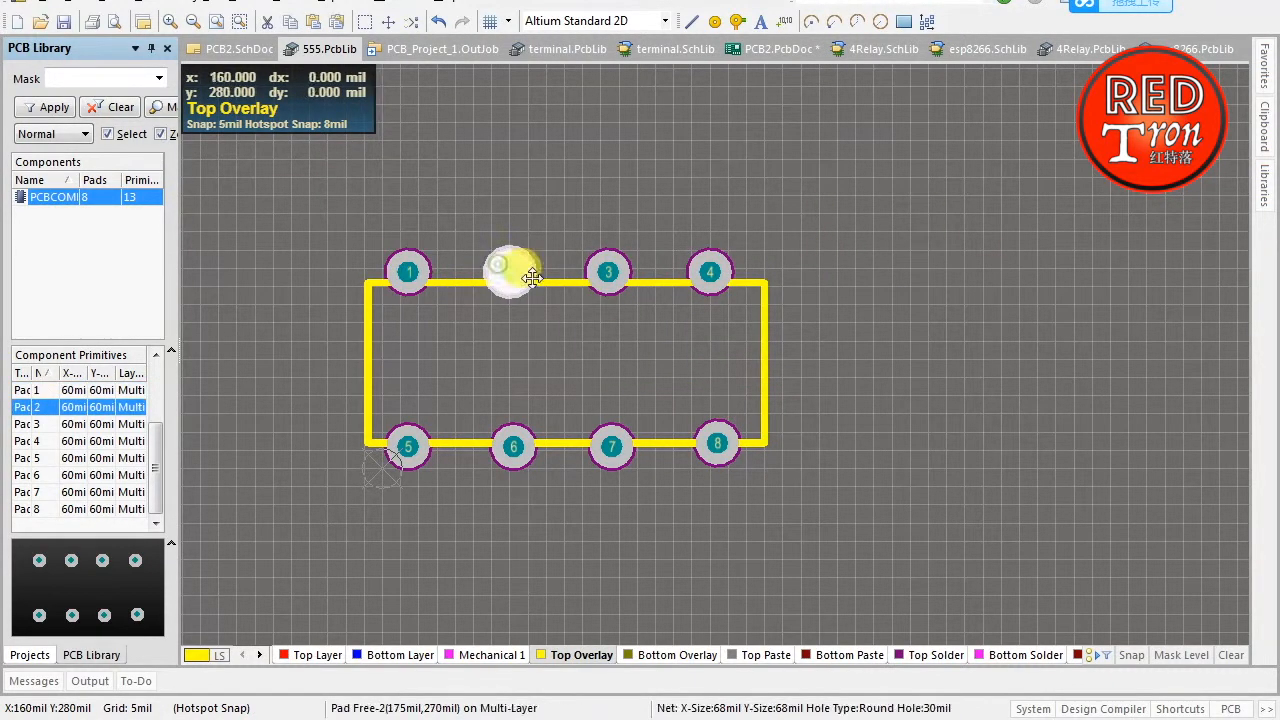
click(604, 271)
click(709, 272)
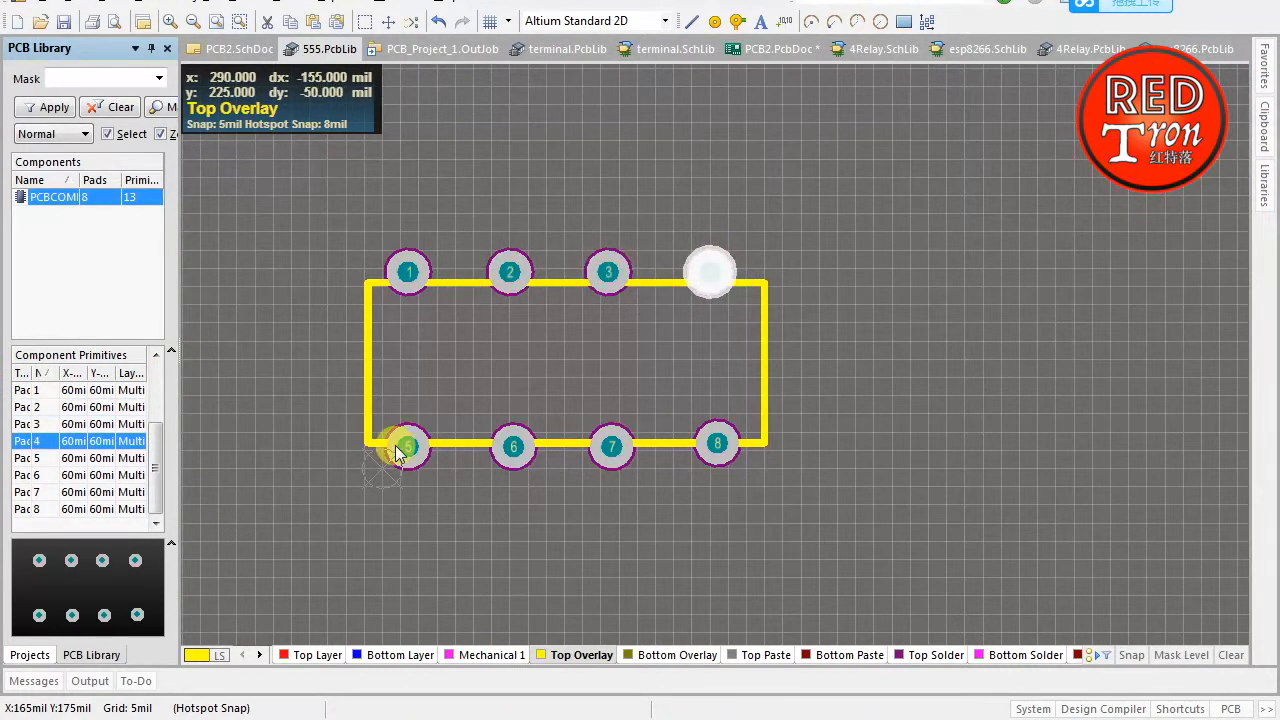
click(407, 447)
click(414, 276)
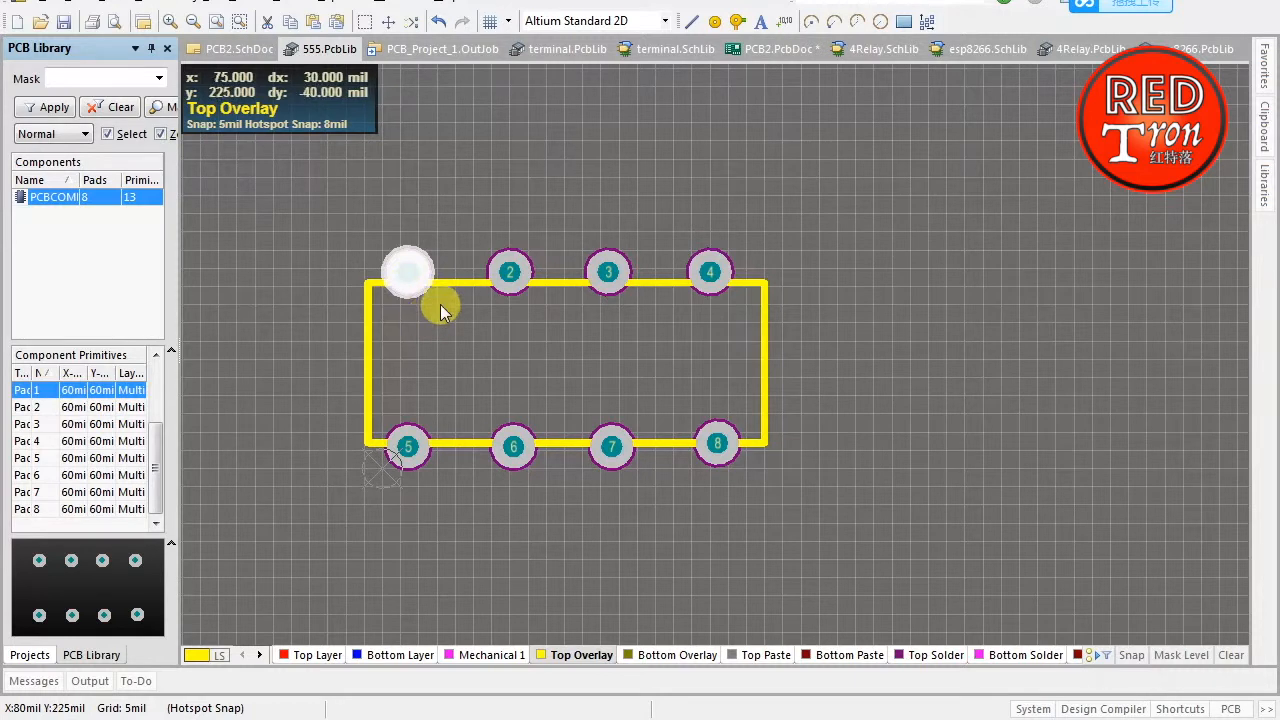
scroll(400, 377, up, 3)
scroll(400, 409, down, 3)
click(489, 183)
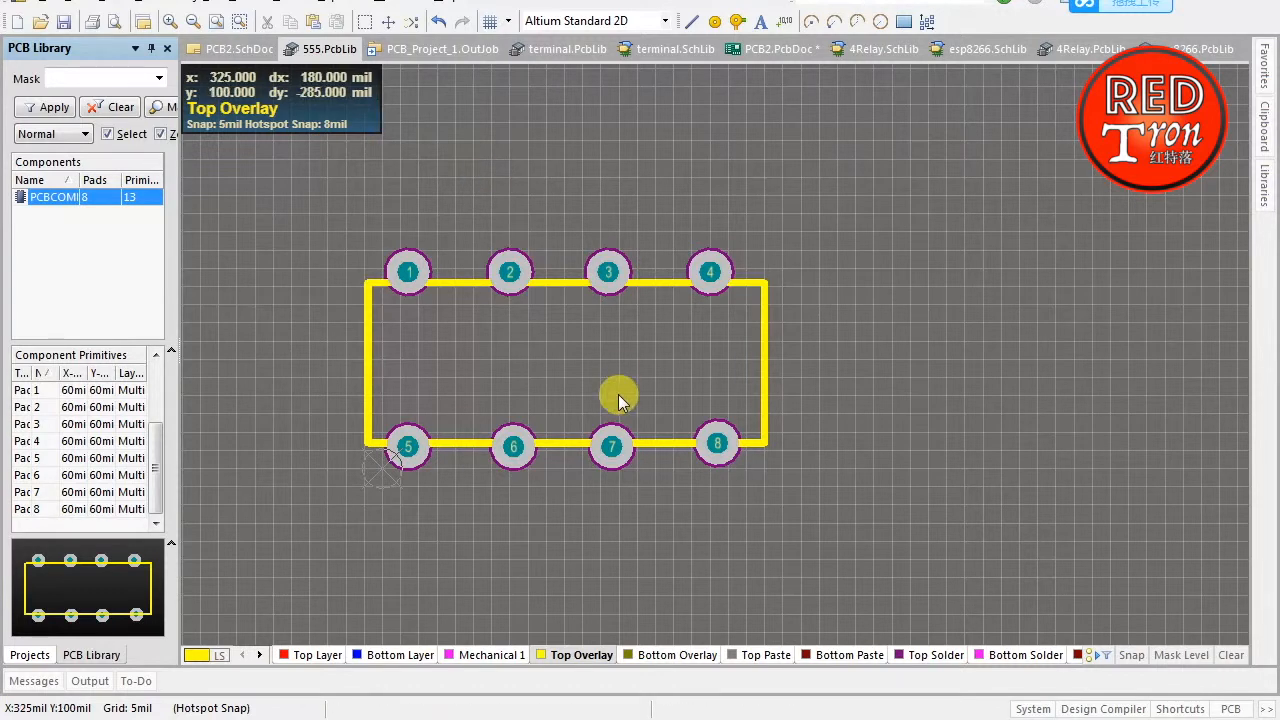
click(420, 288)
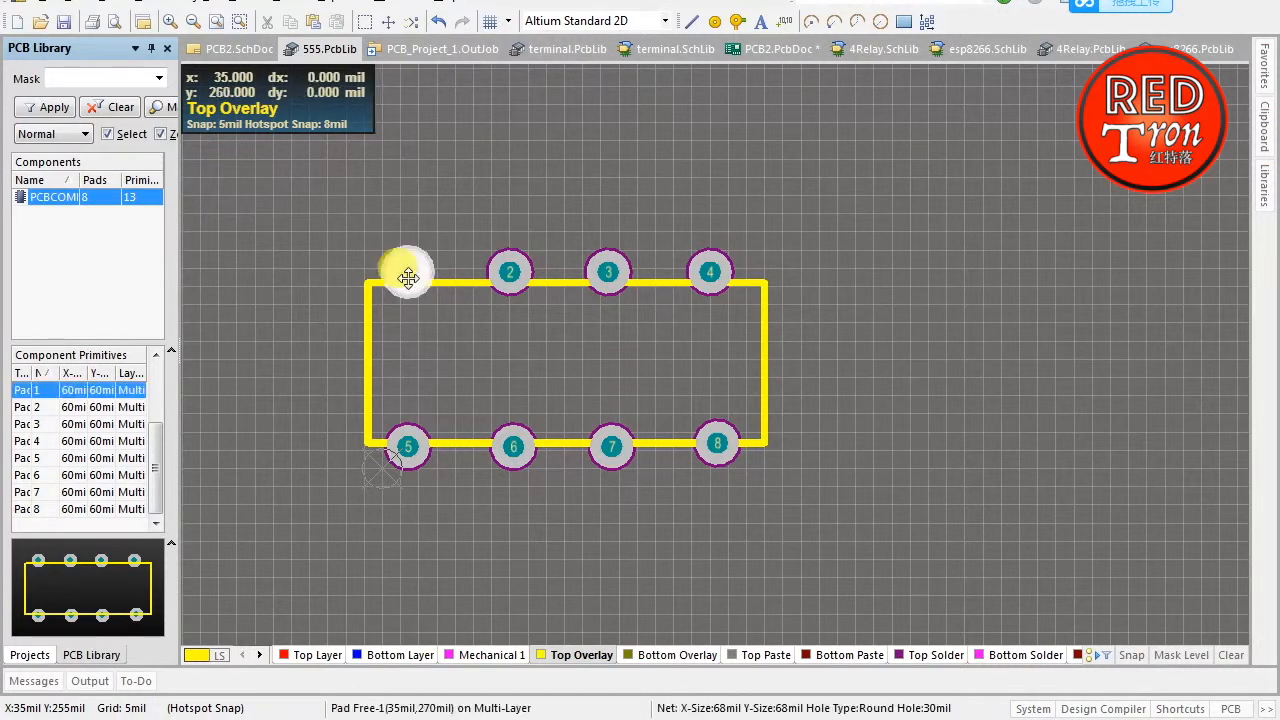
click(412, 207)
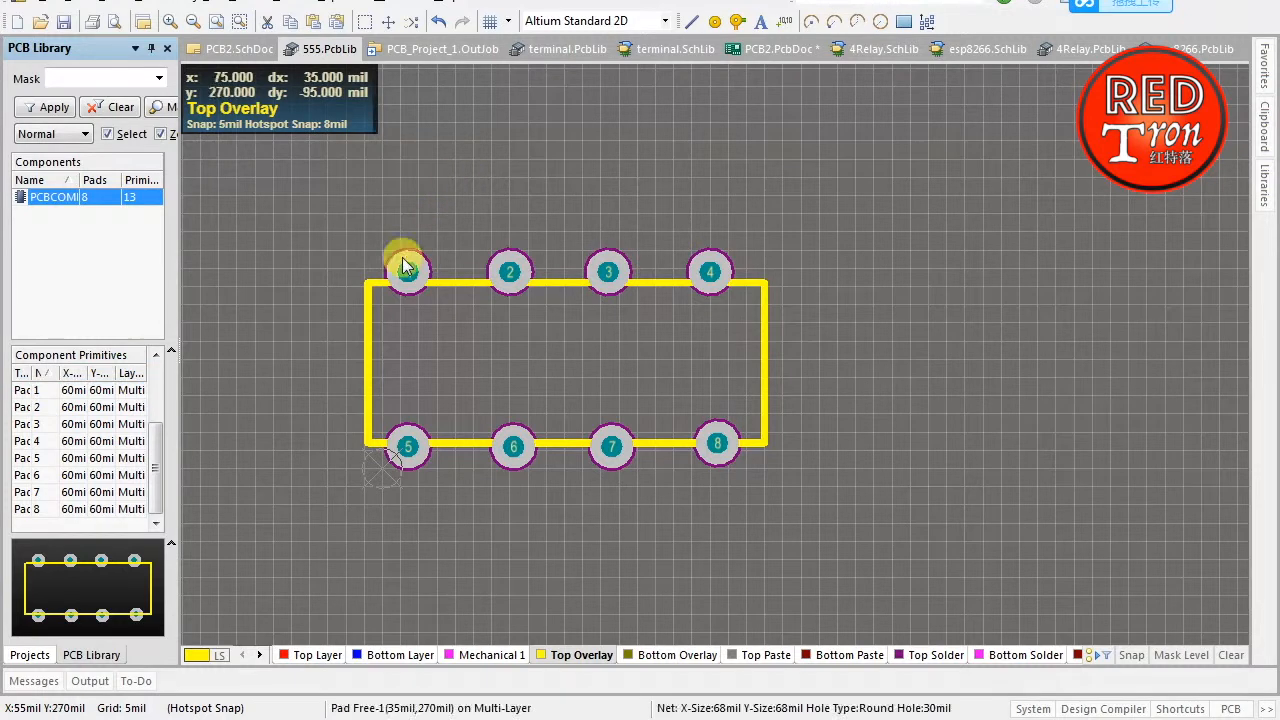
click(717, 443)
click(860, 488)
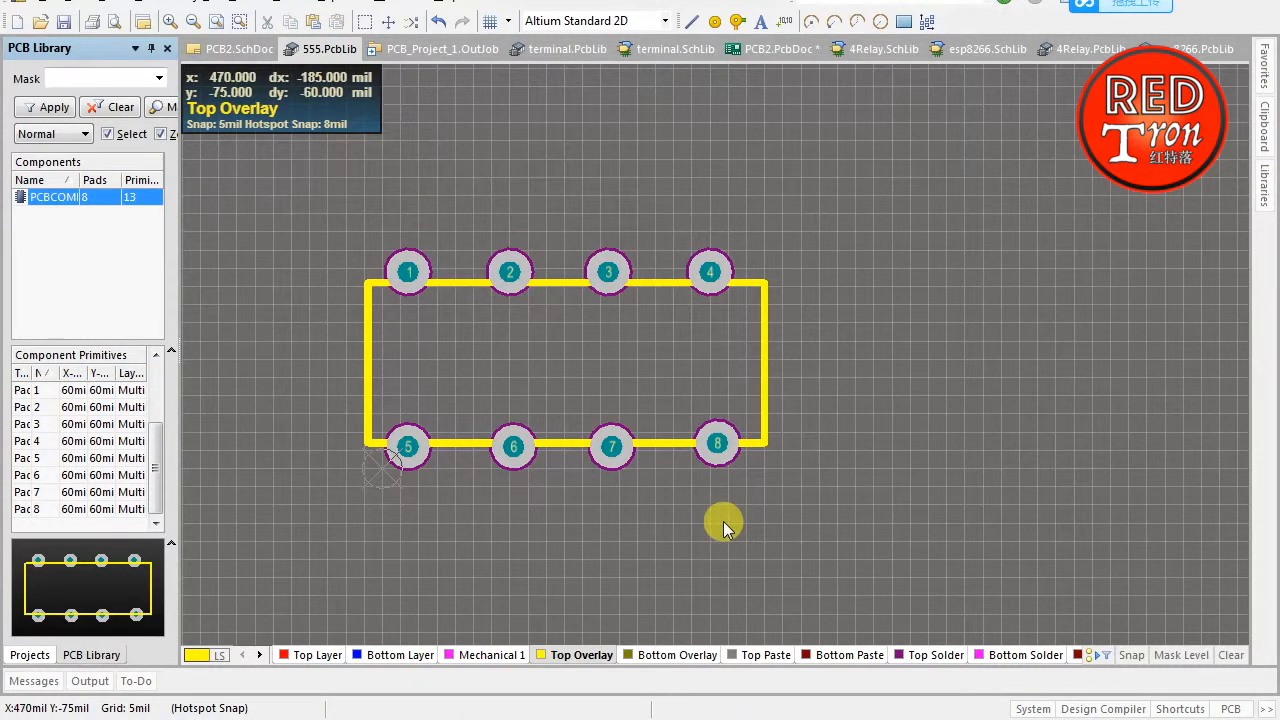
drag(946, 152, 240, 560)
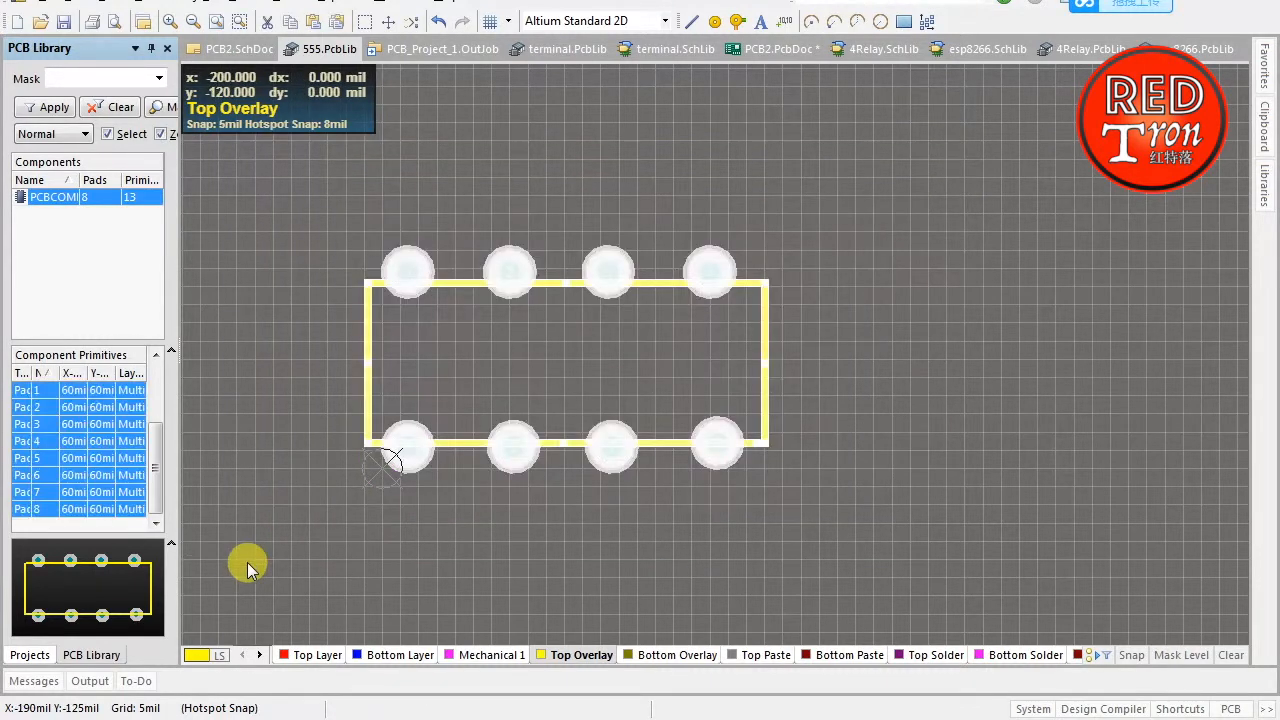
click(958, 418)
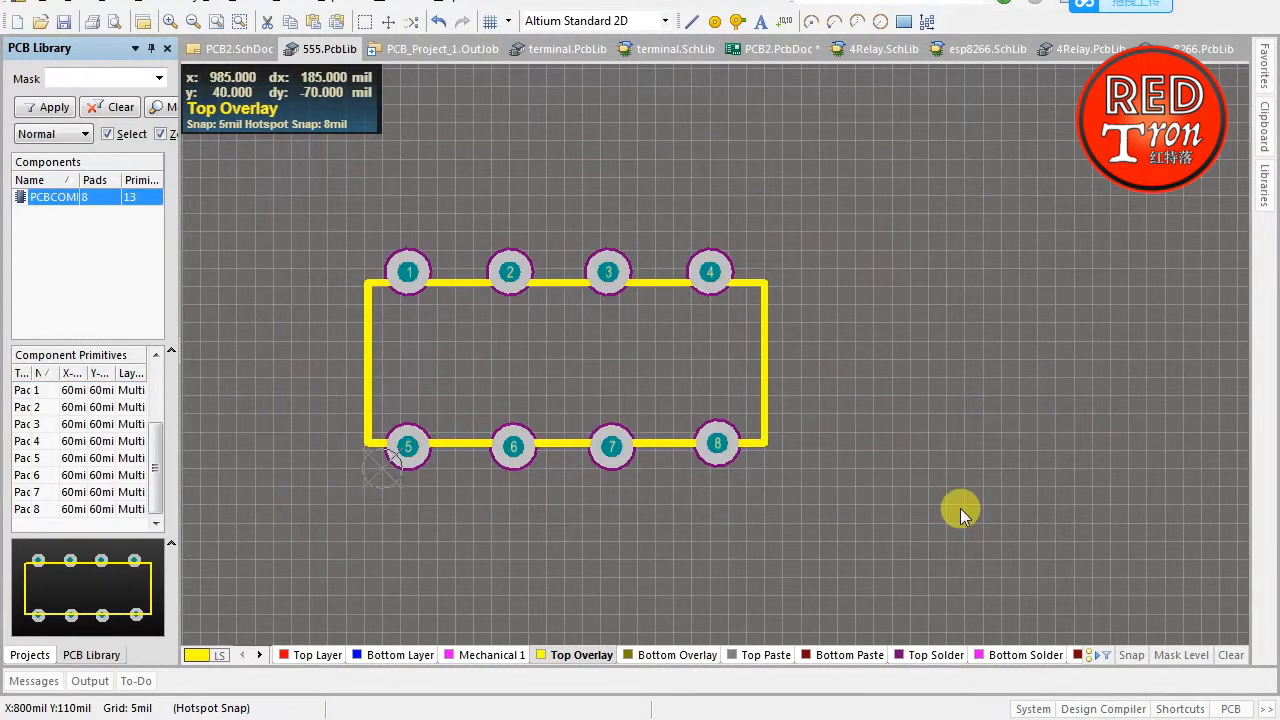
drag(864, 217, 302, 516)
click(306, 539)
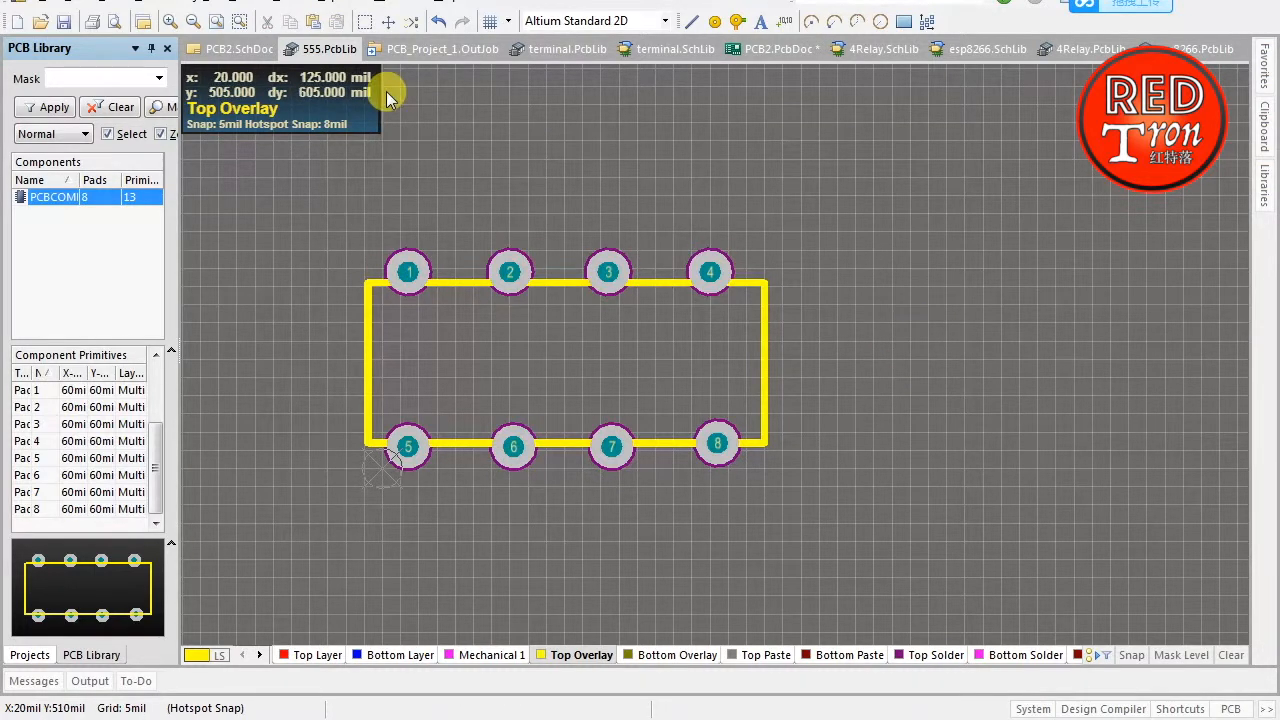
Add a new schematic library document to PCB_Project_2
click(238, 52)
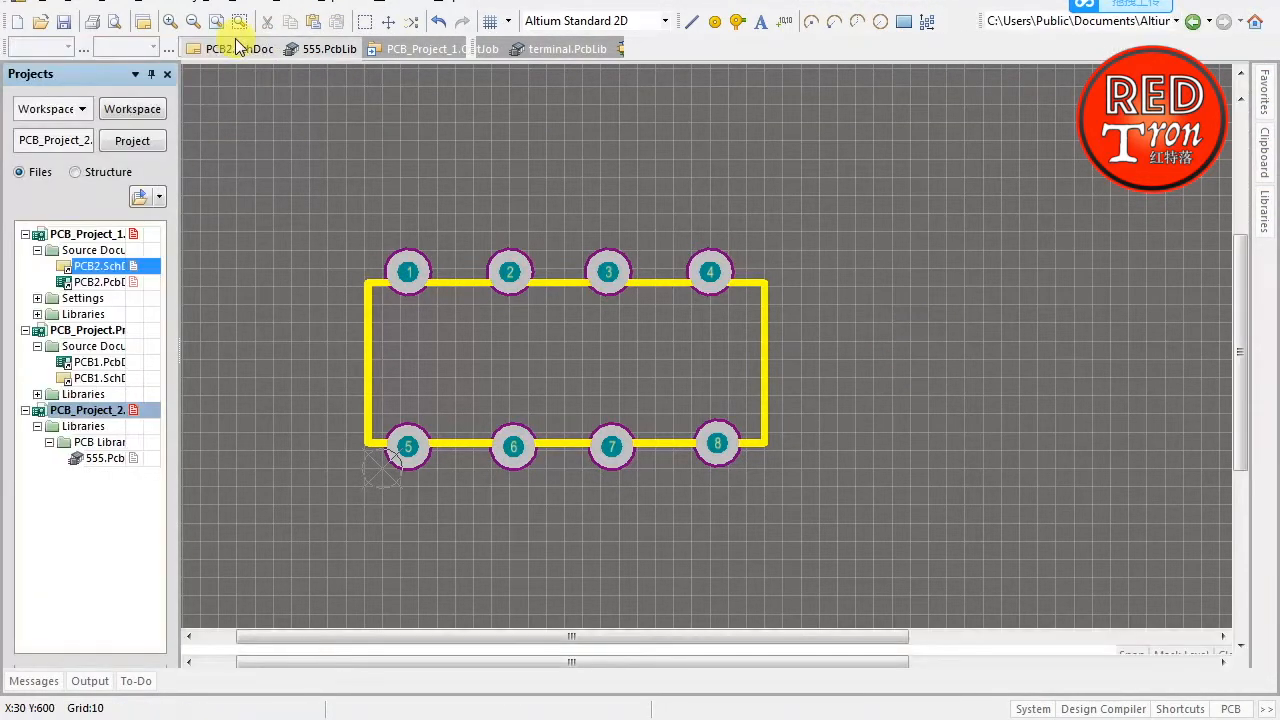
right_click(86, 418)
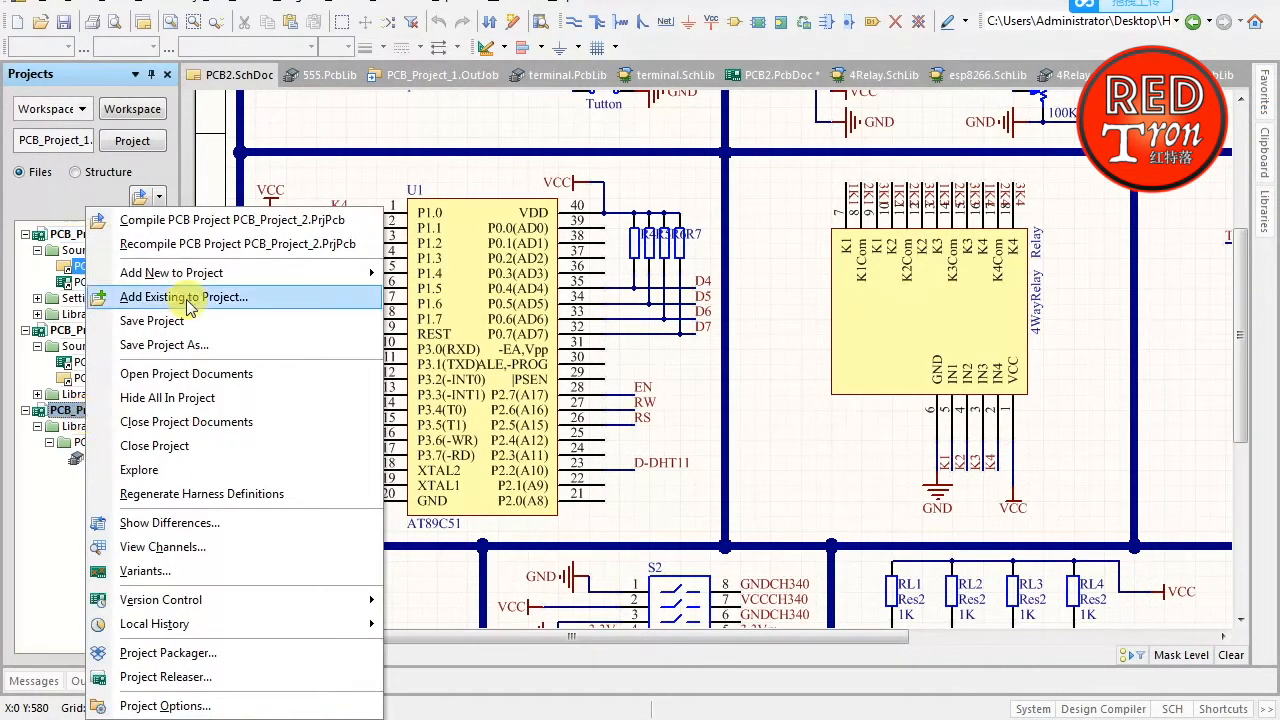
mouse_move(372, 275)
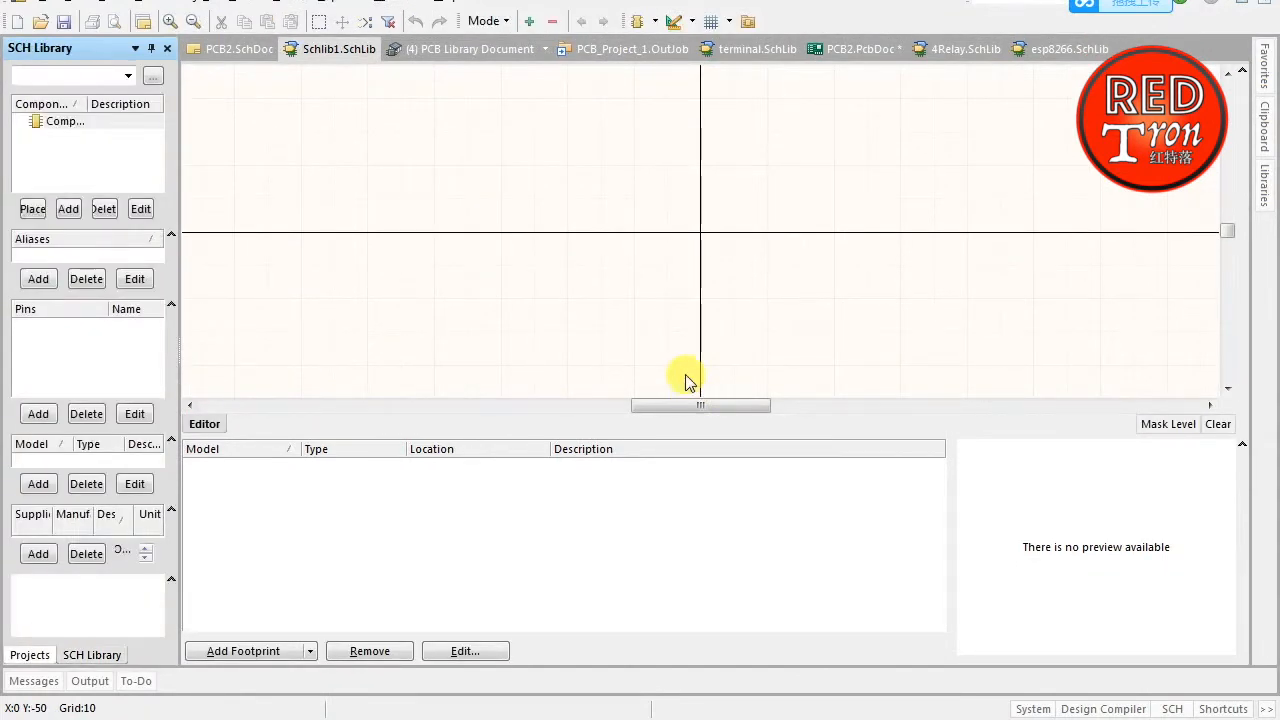
Draw the symbol body as a rectangle about 60 by 40 units, with its lower-right corner at 20, -10
click(653, 22)
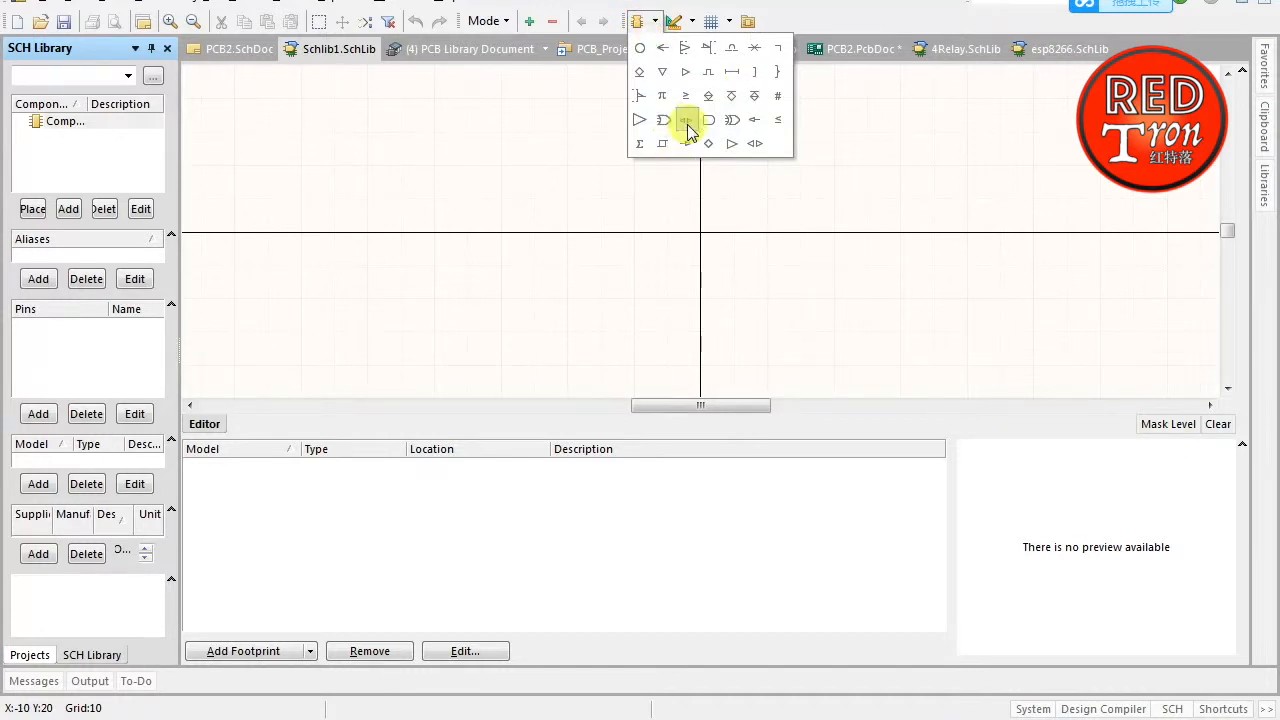
click(676, 22)
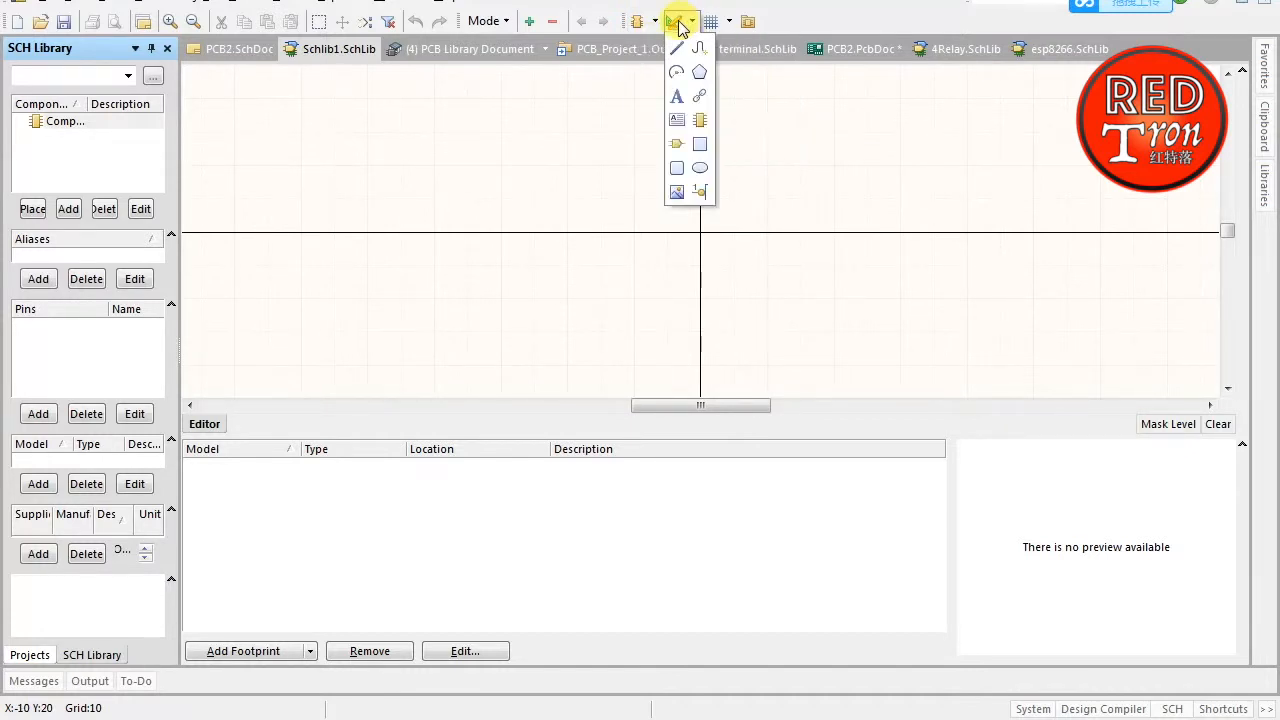
click(700, 143)
click(555, 147)
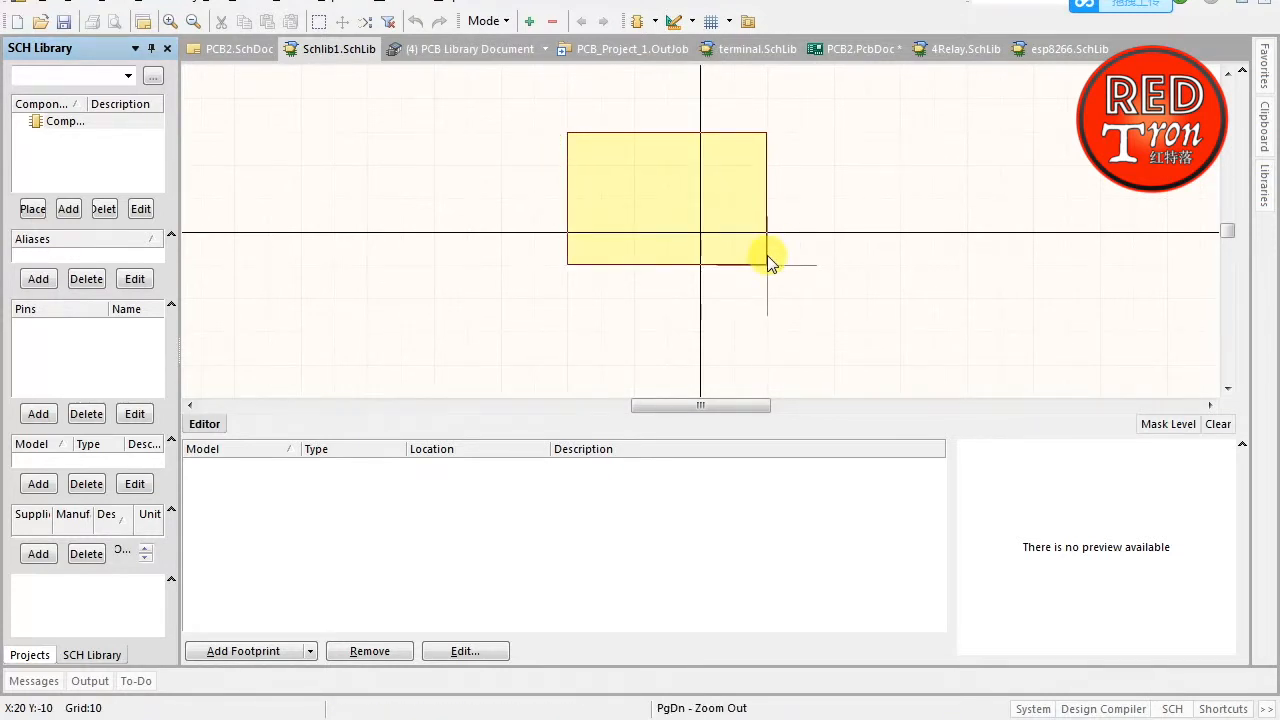
click(767, 263)
right_click(877, 214)
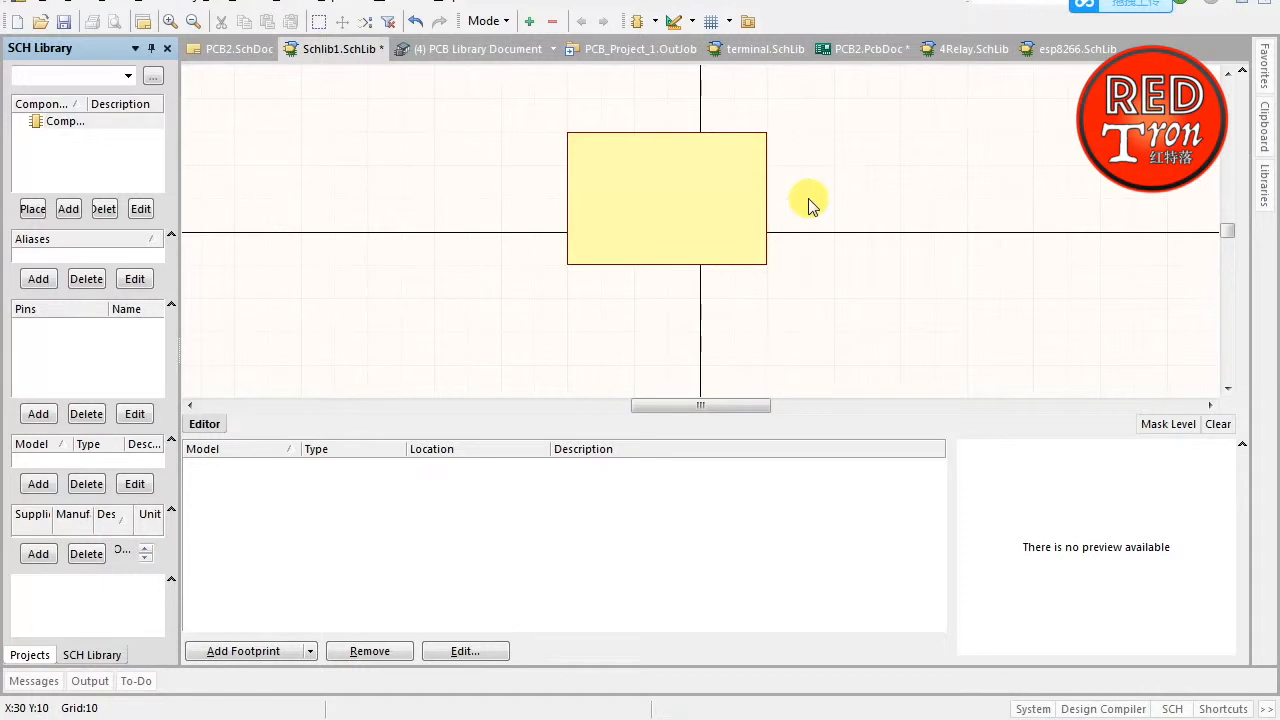
scroll(809, 200, up, 1)
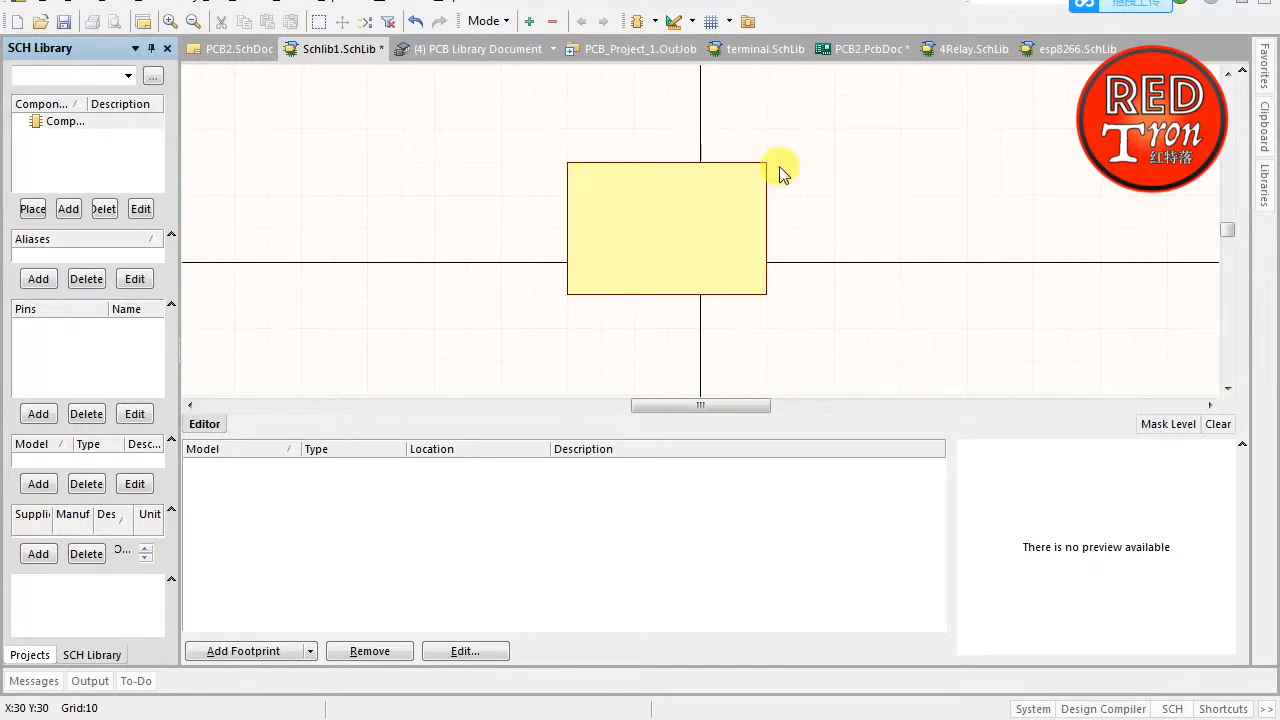
drag(914, 94, 496, 378)
click(914, 222)
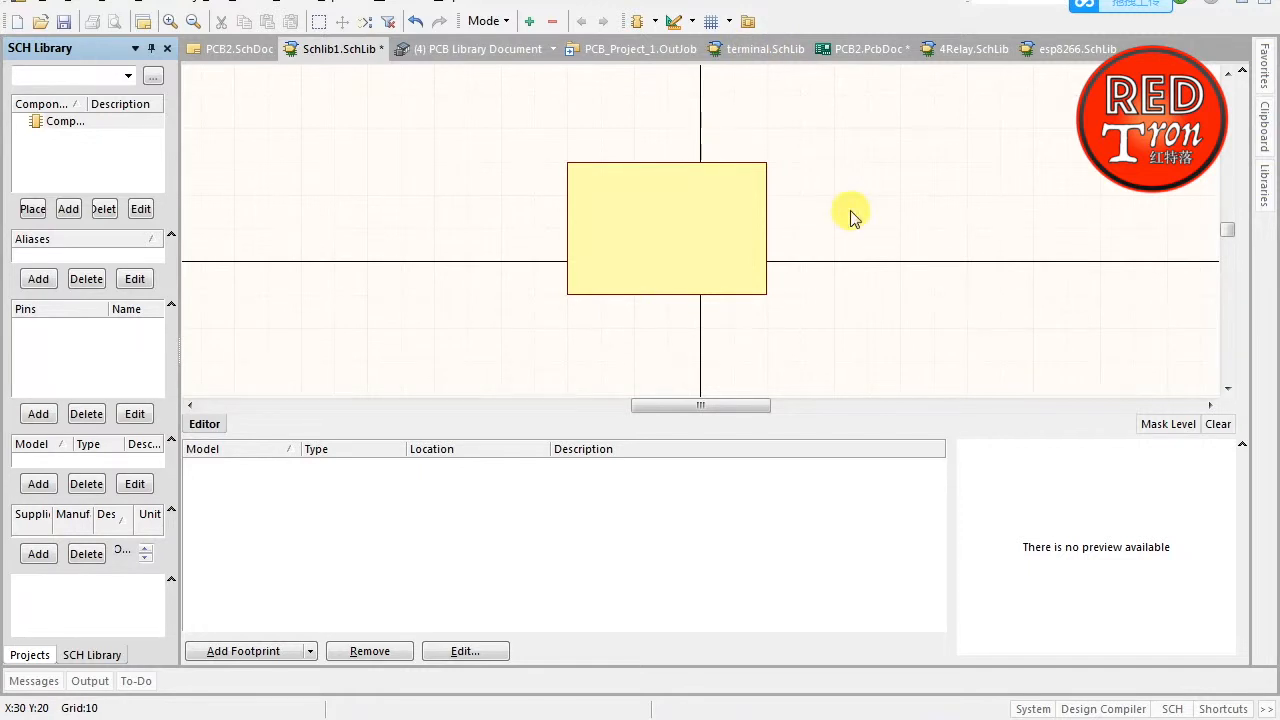
Place one vertical pin on the upper edge of the symbol body at -30, 30
right_click(827, 178)
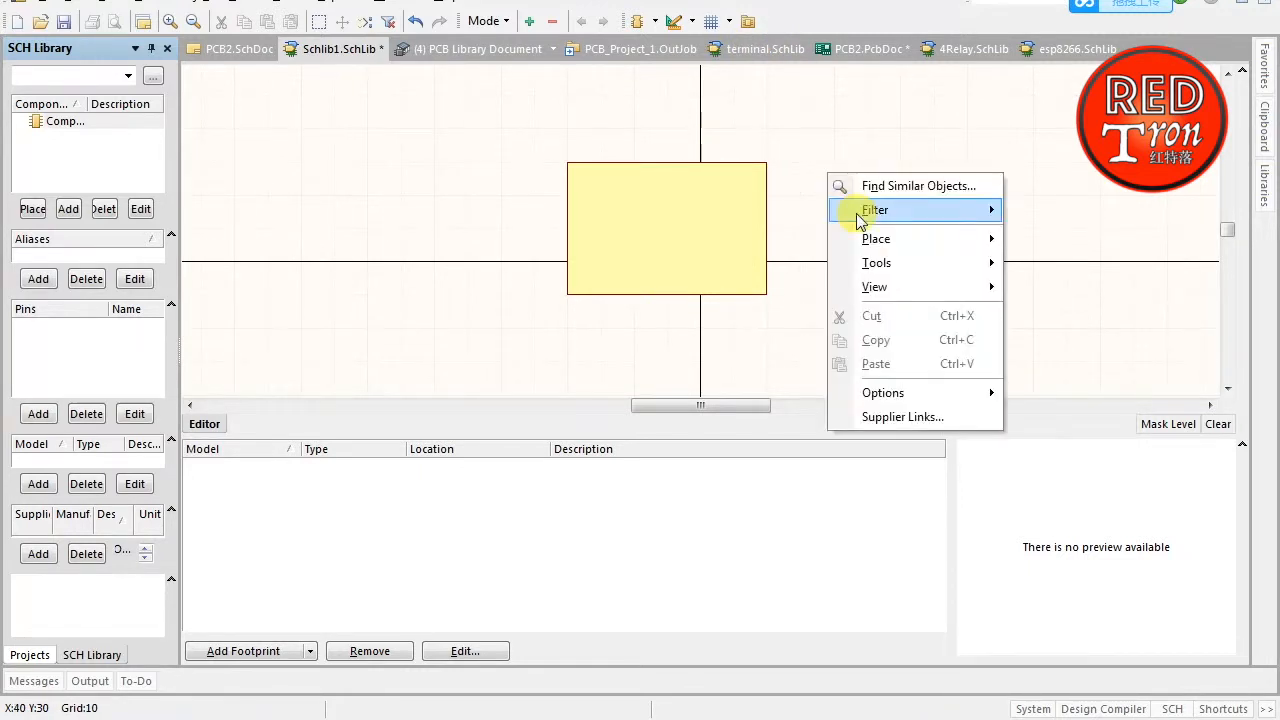
mouse_move(870, 243)
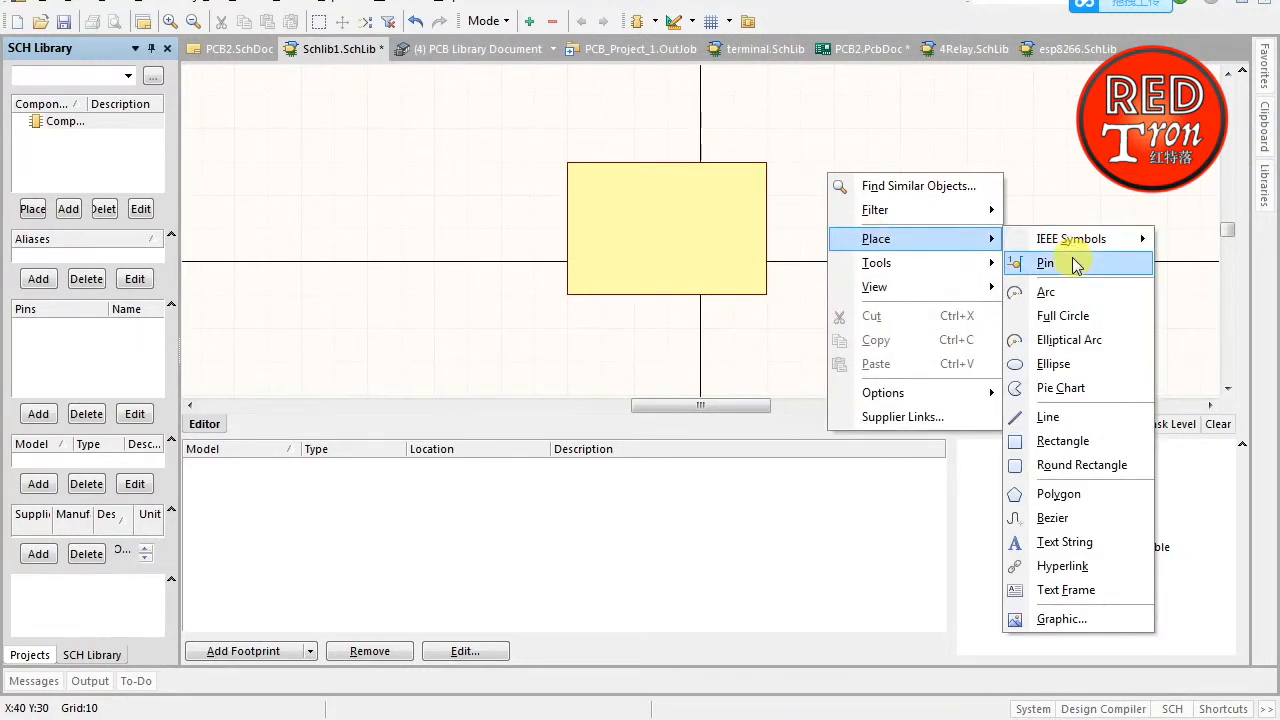
click(1040, 263)
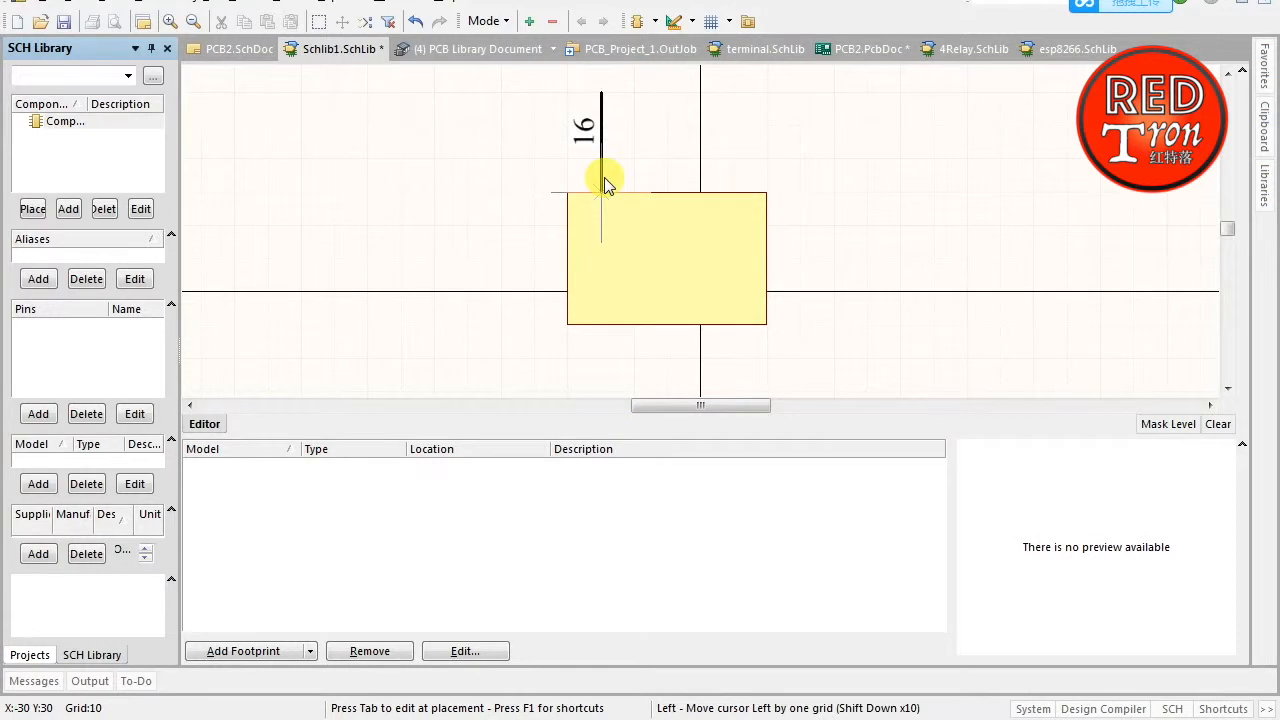
click(603, 183)
right_click(505, 240)
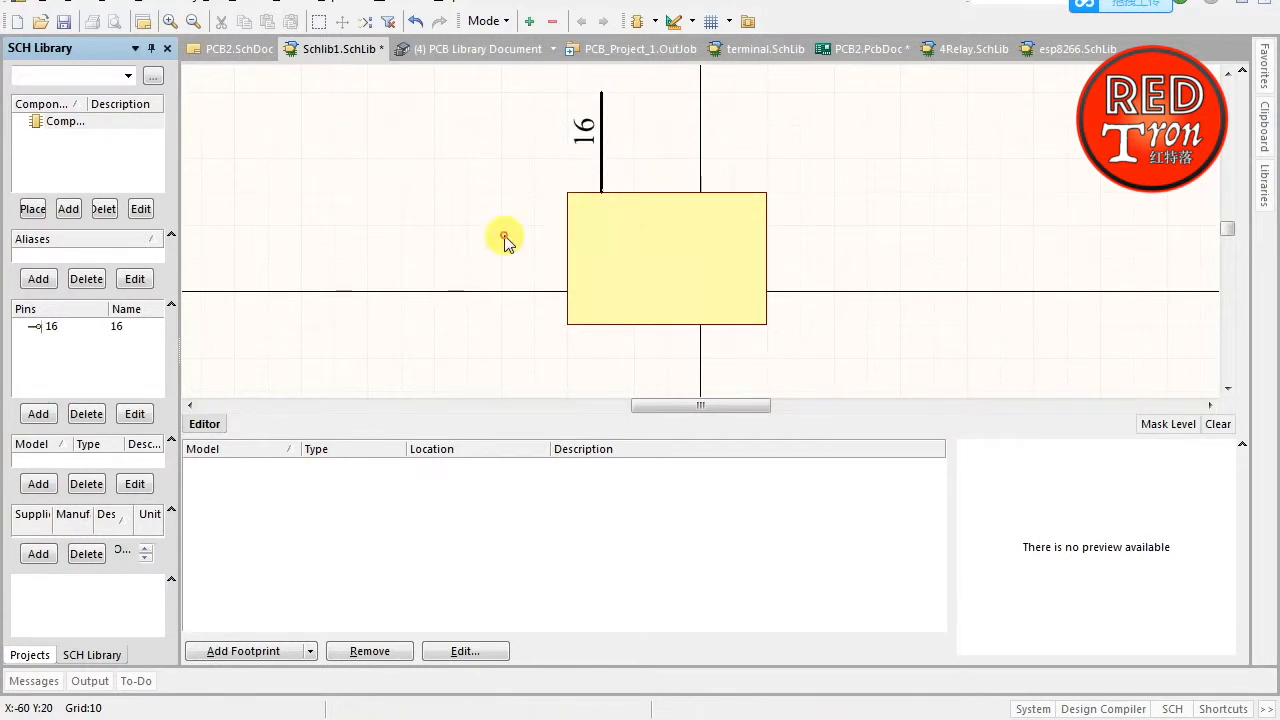
Examine the numbered pads in the 555 footprint, from pad 1 to pad 8, as reference for the symbol's pins
click(476, 55)
click(463, 76)
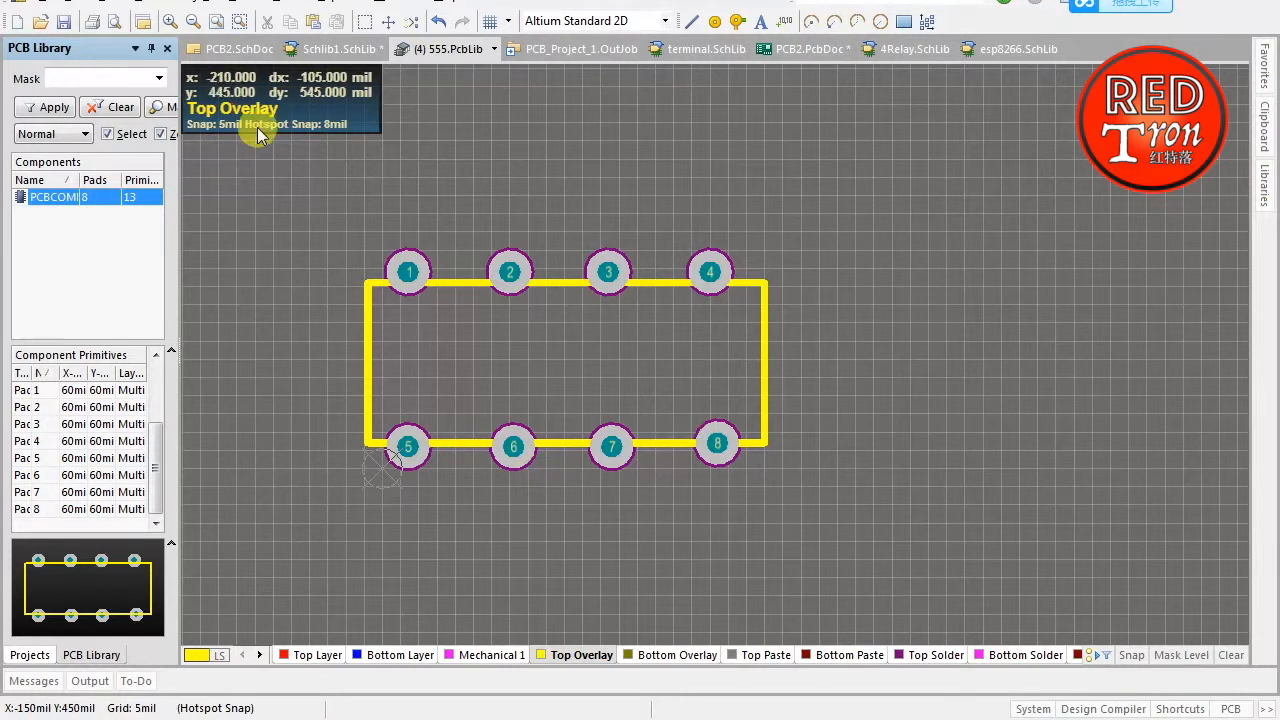
click(409, 272)
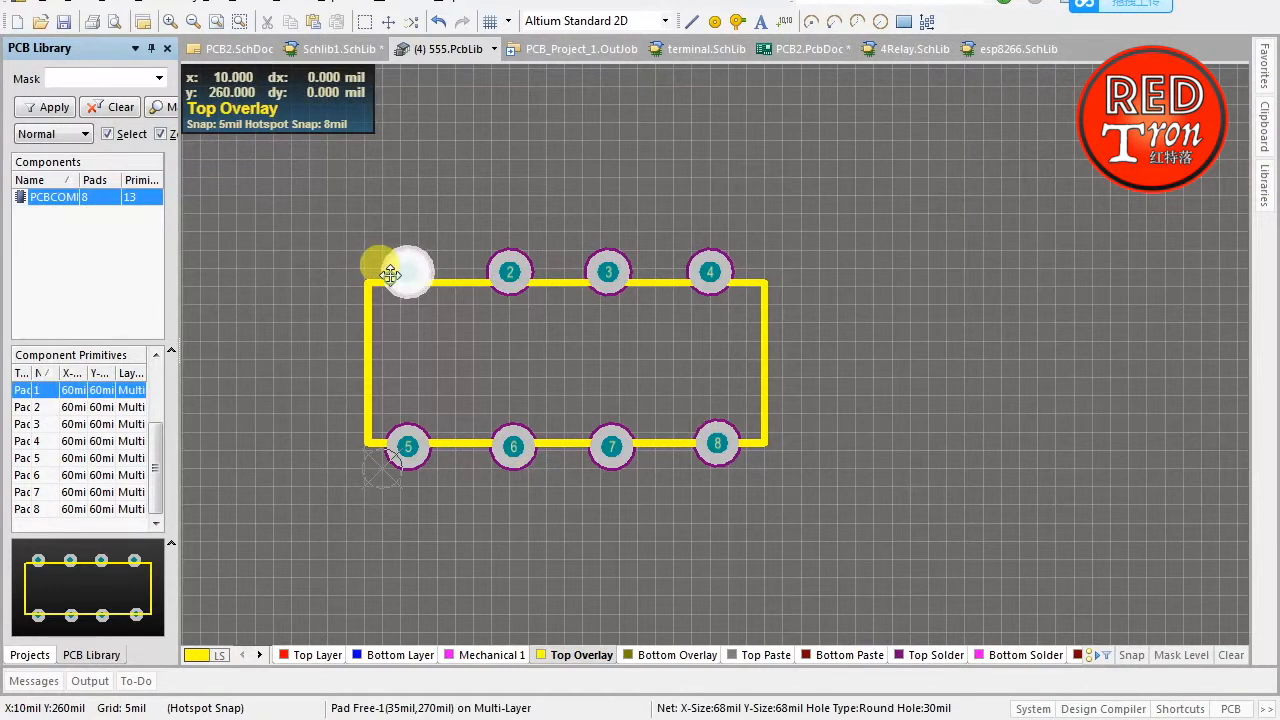
click(714, 454)
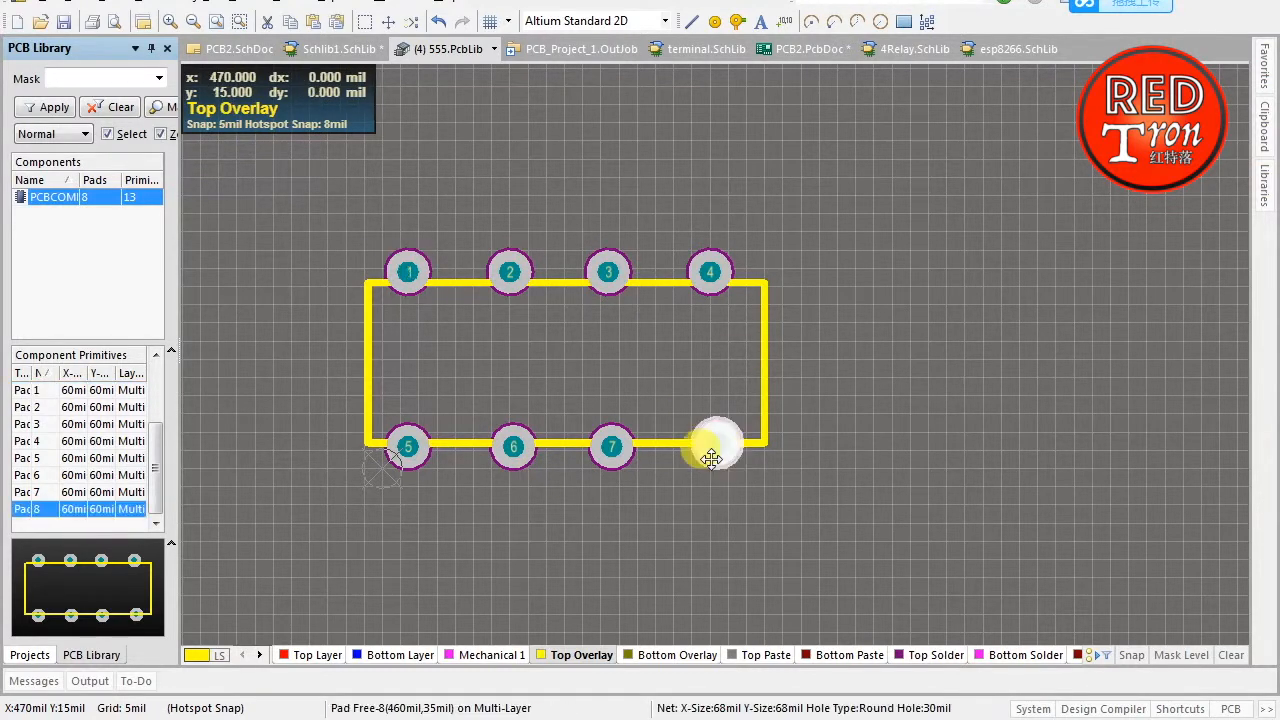
click(412, 268)
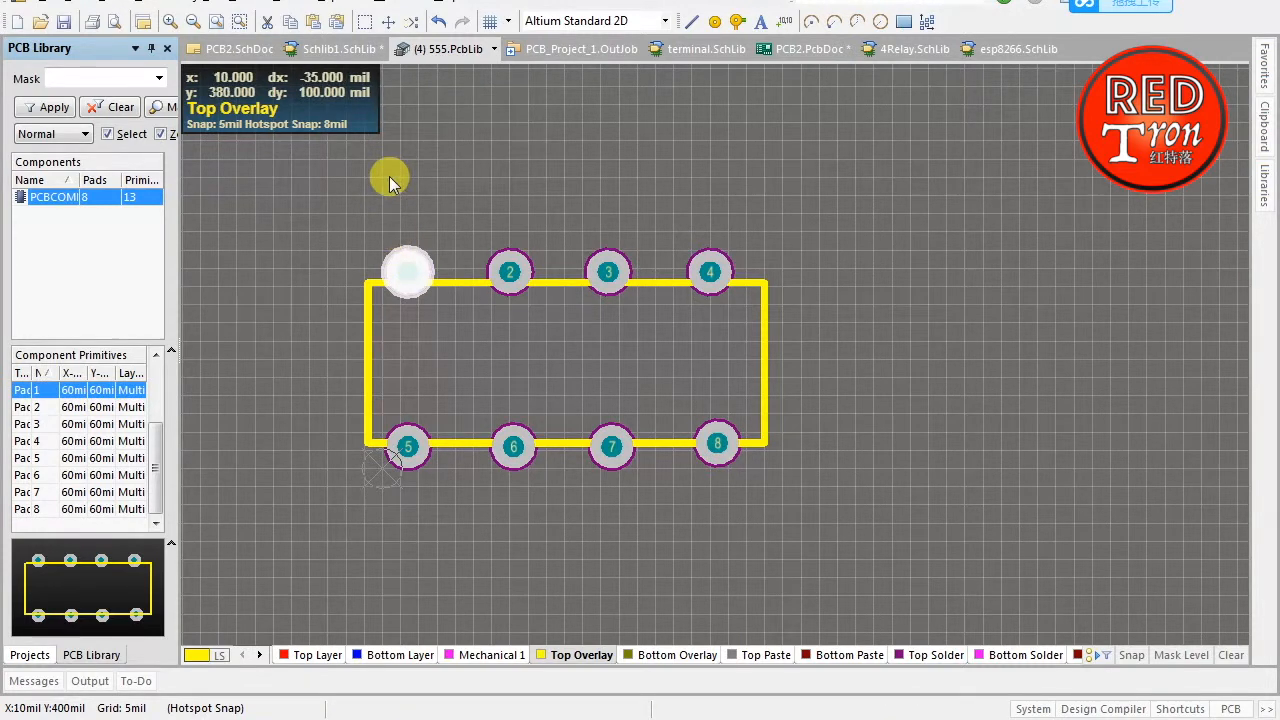
click(734, 448)
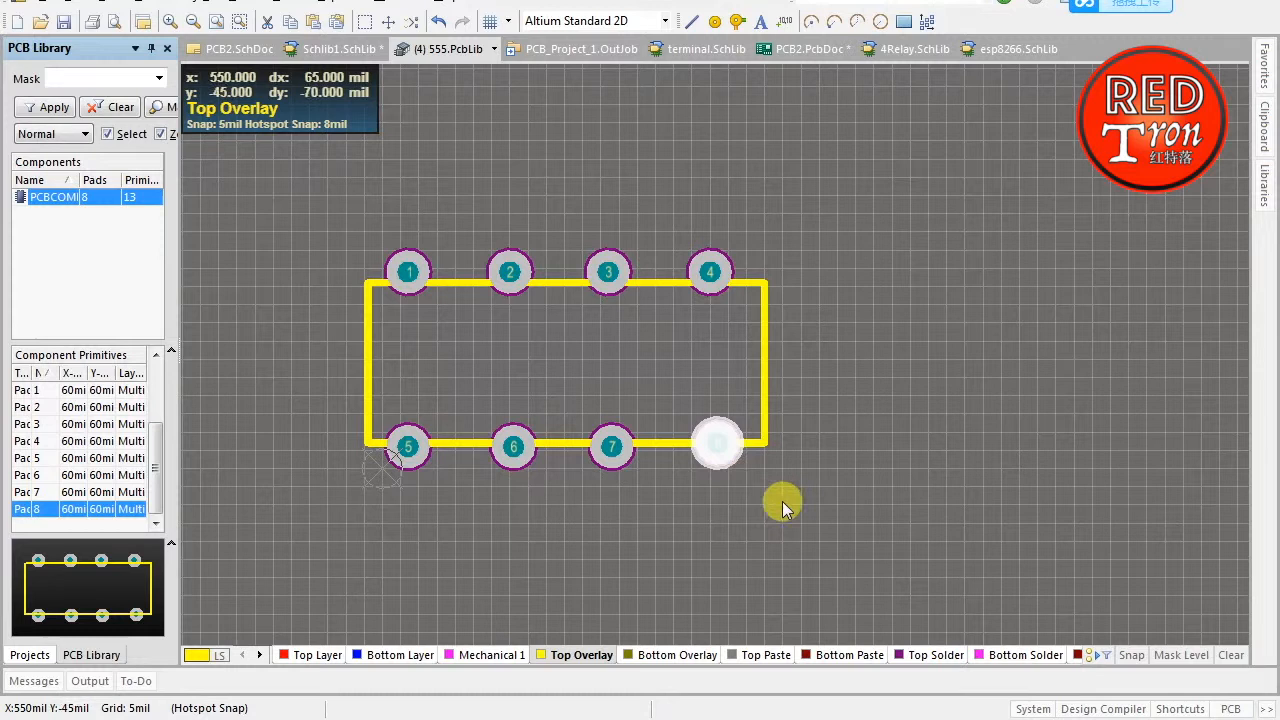
Return to the Schlib1 schematic library and set the placed pin's display name to VCC
click(209, 52)
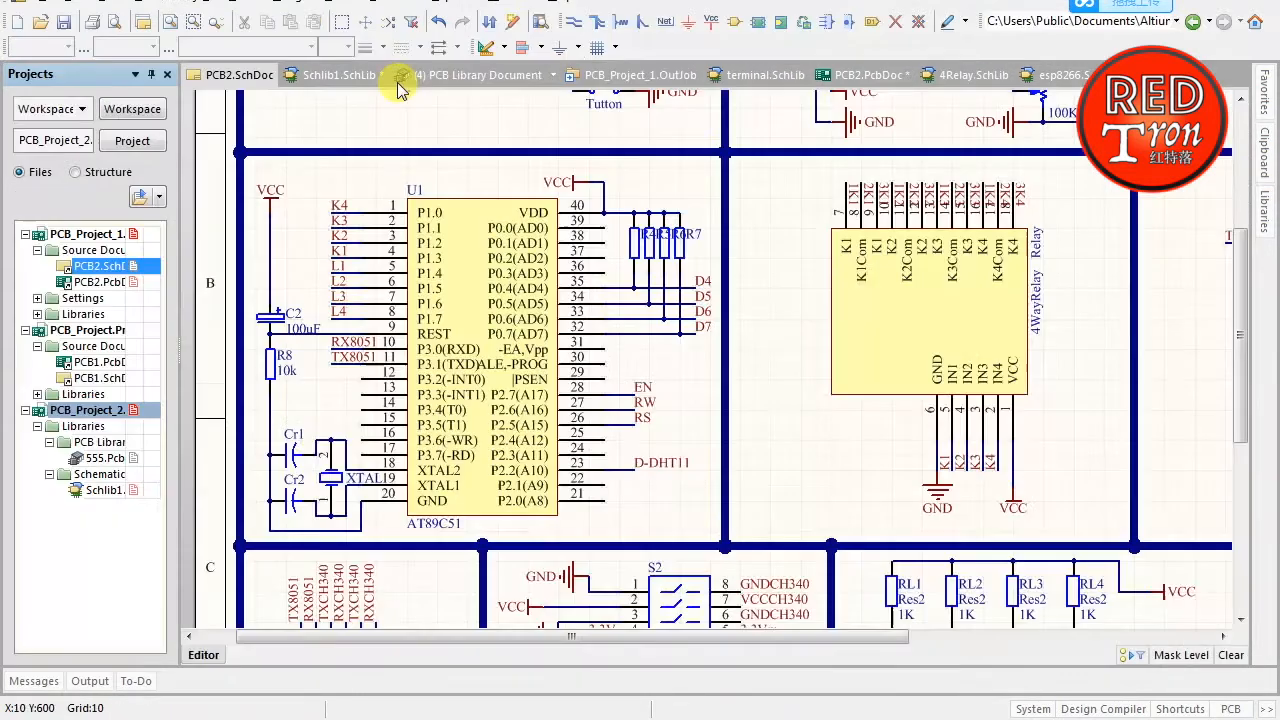
click(109, 489)
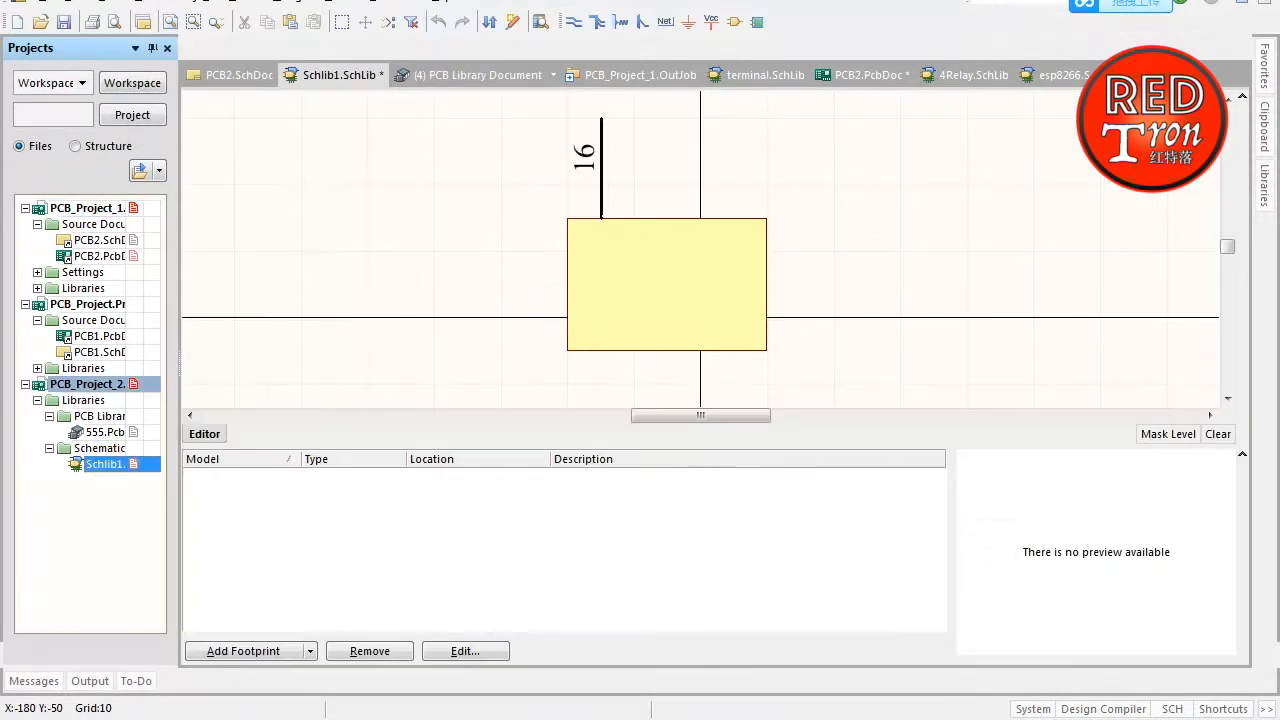
double_click(595, 148)
click(427, 56)
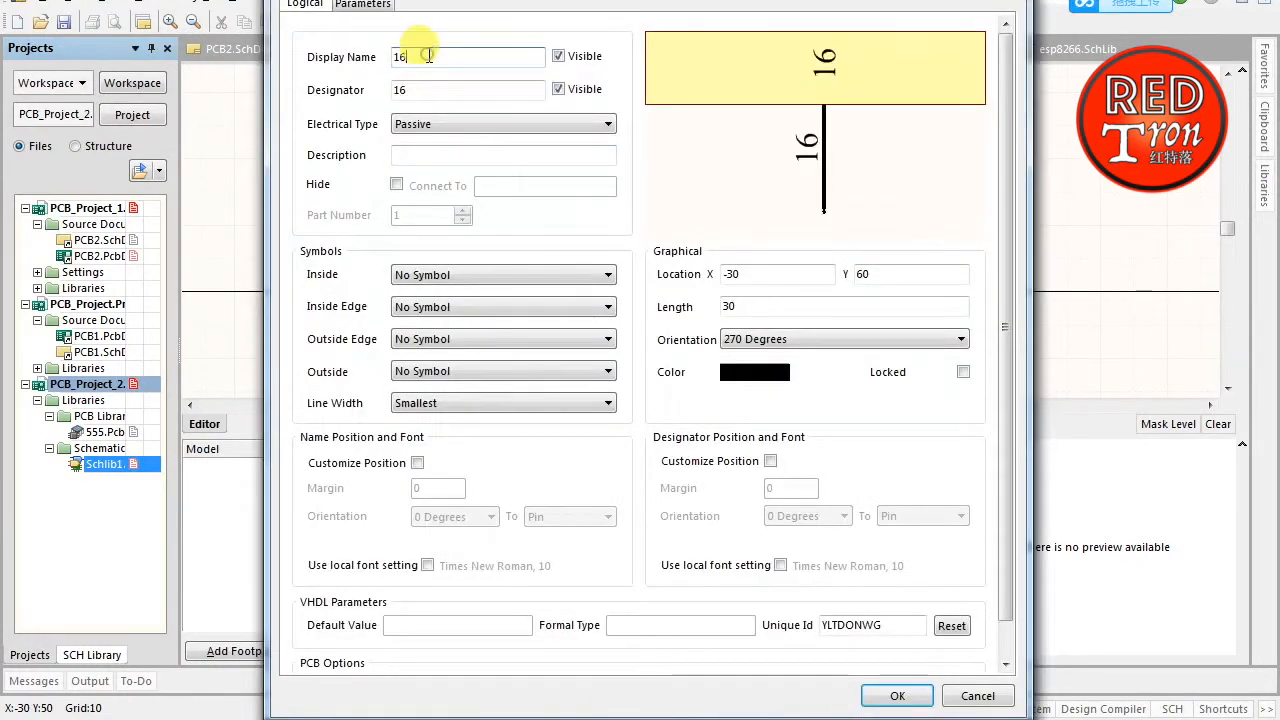
key(BackSpace)
key(BackSpace)
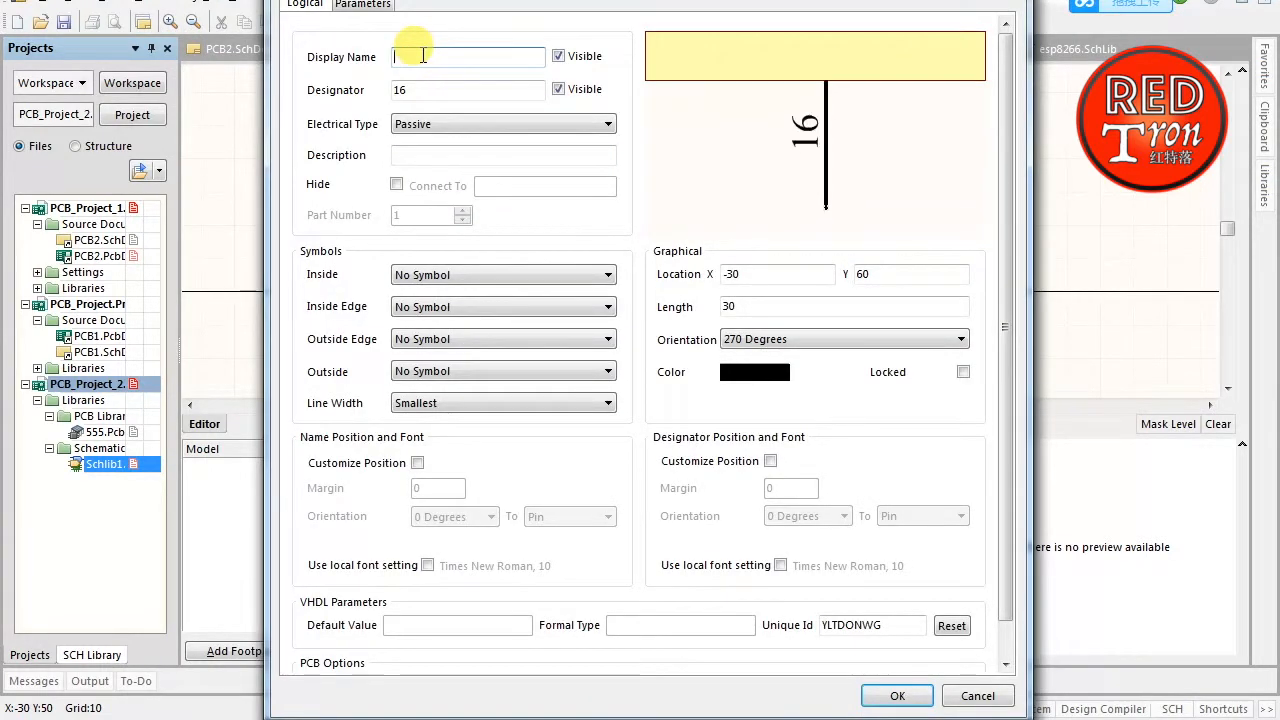
text(h)
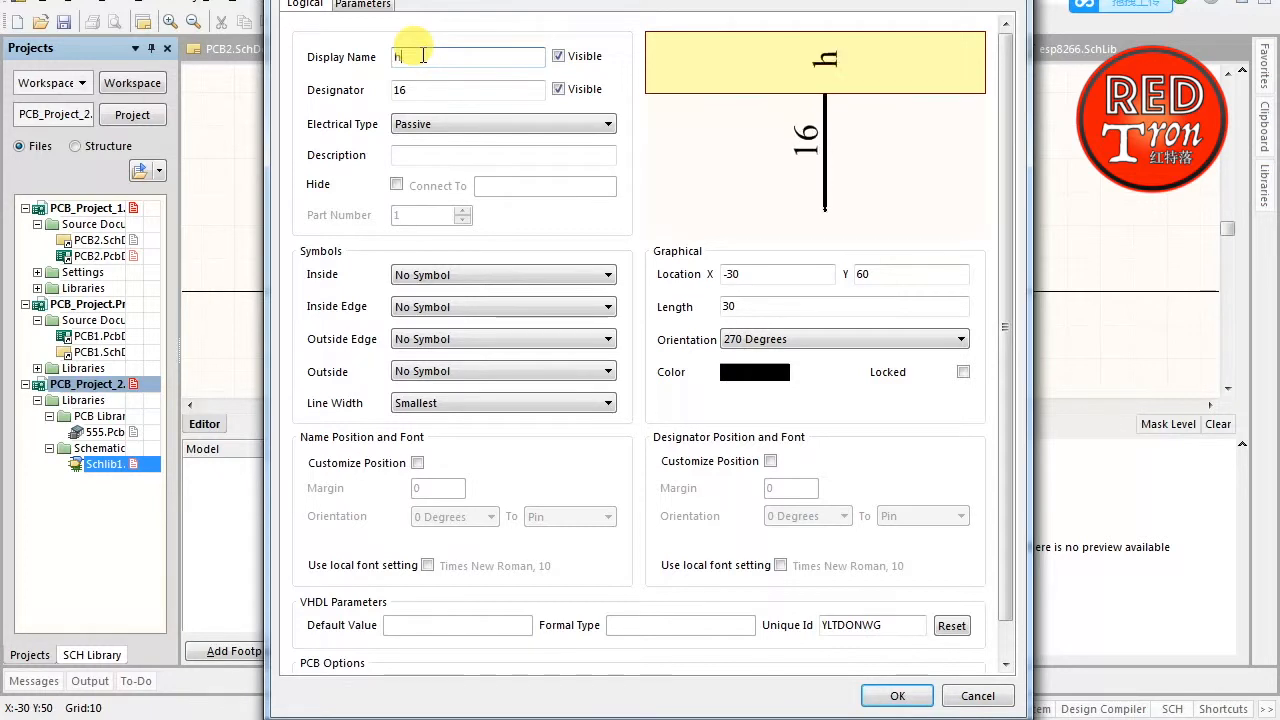
key(BackSpace)
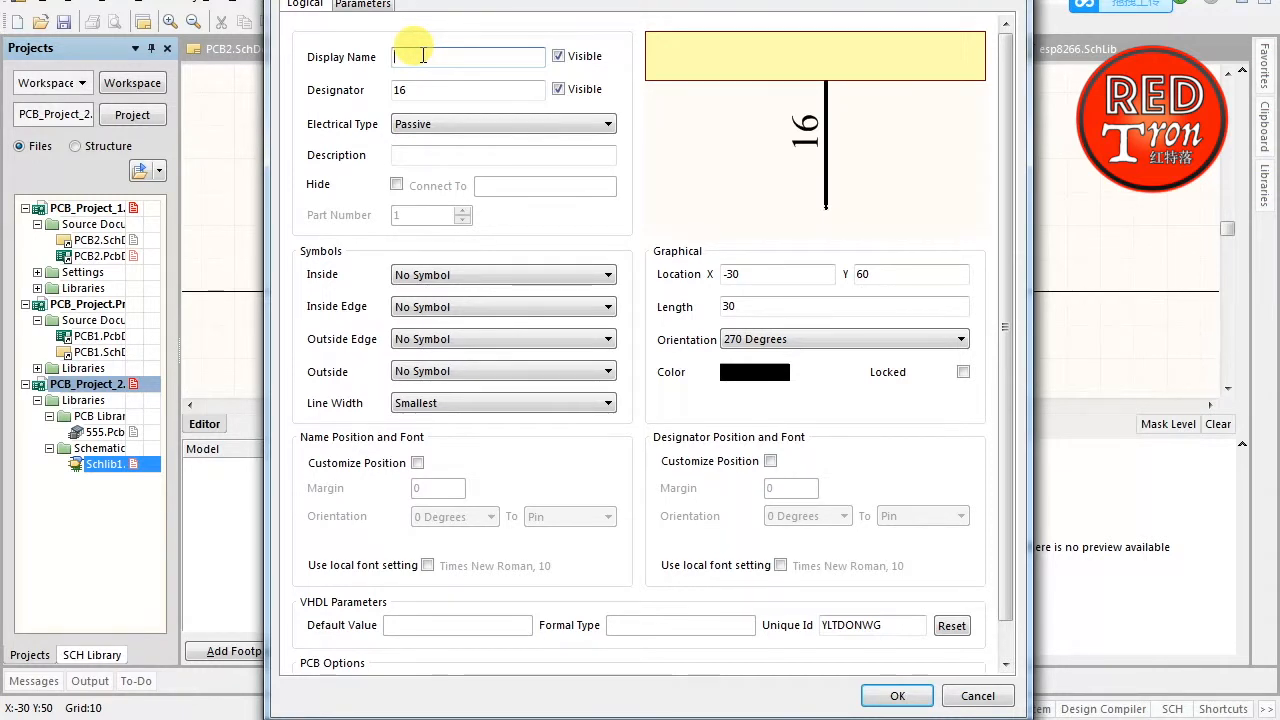
text(VCC)
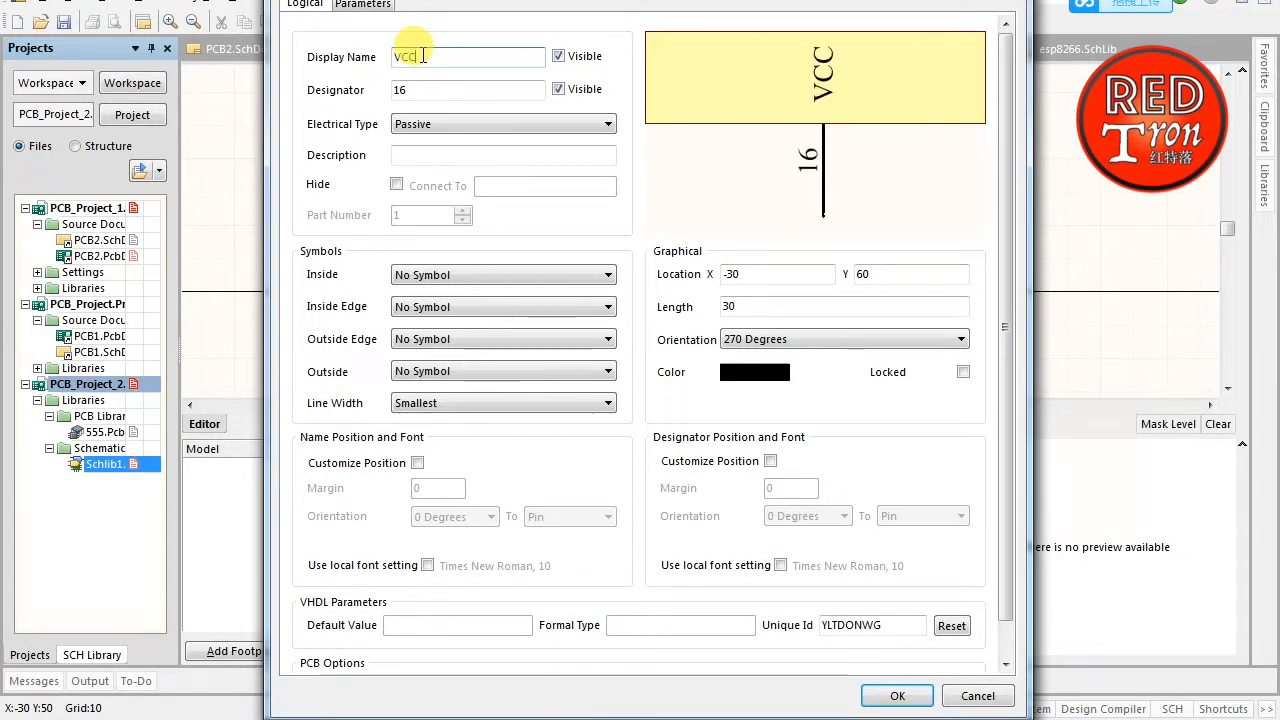
Set the VCC pin's designator to 1 and apply the pin properties
drag(439, 87, 393, 81)
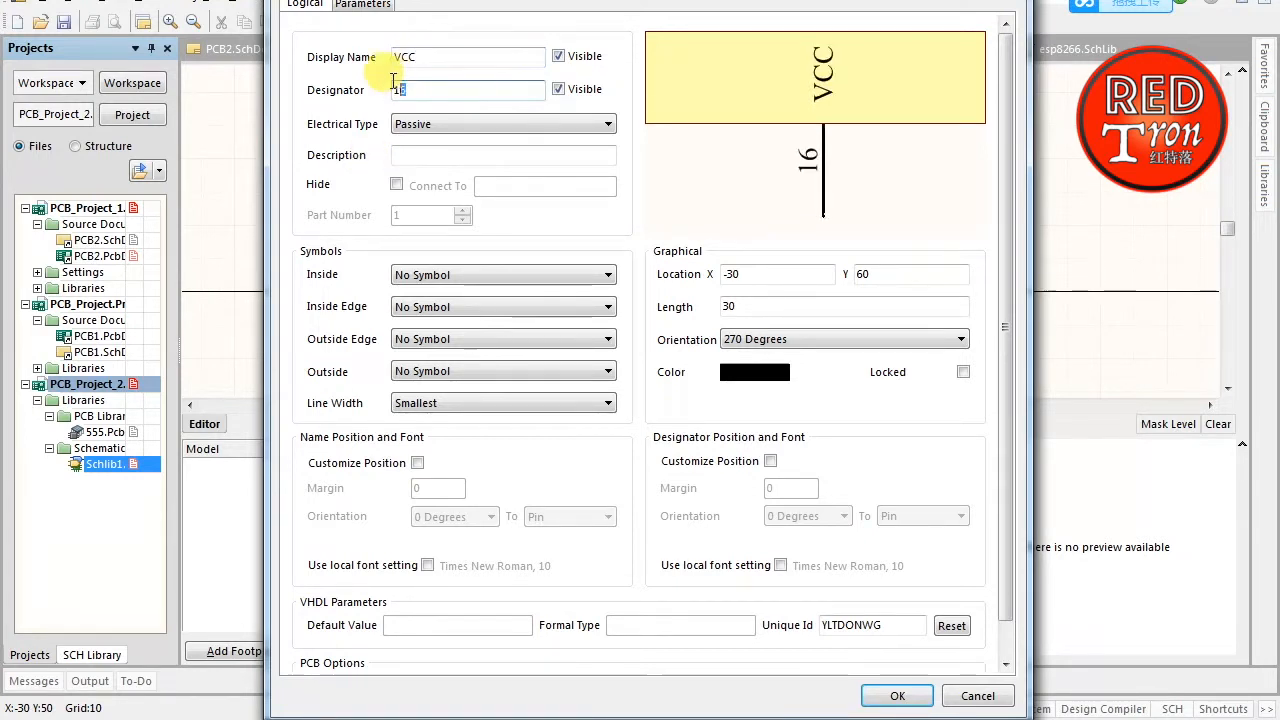
double_click(391, 89)
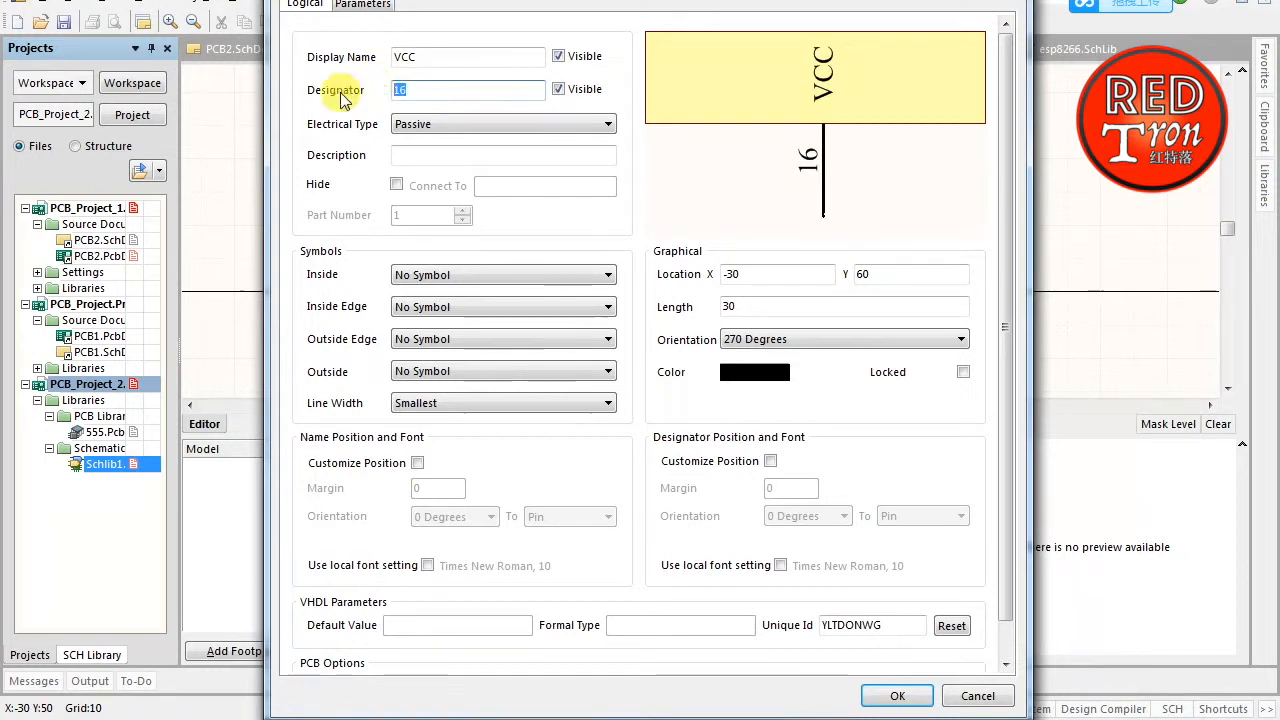
click(447, 88)
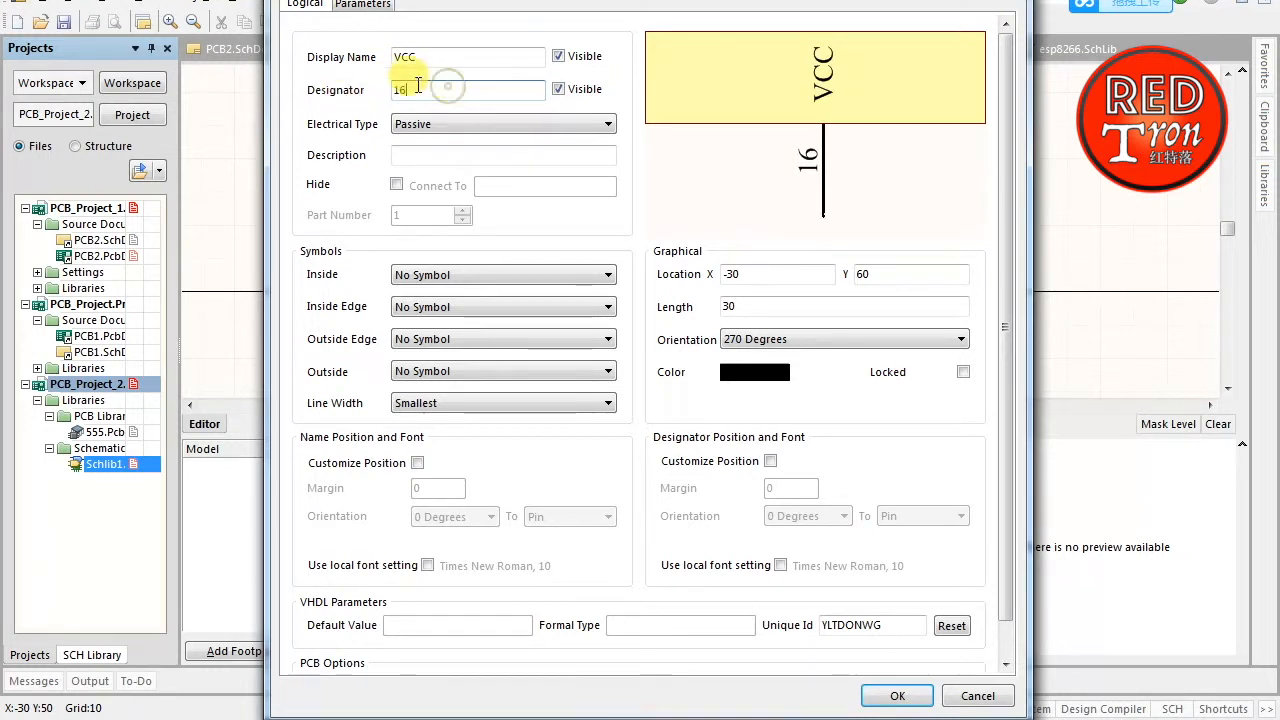
drag(400, 88, 417, 89)
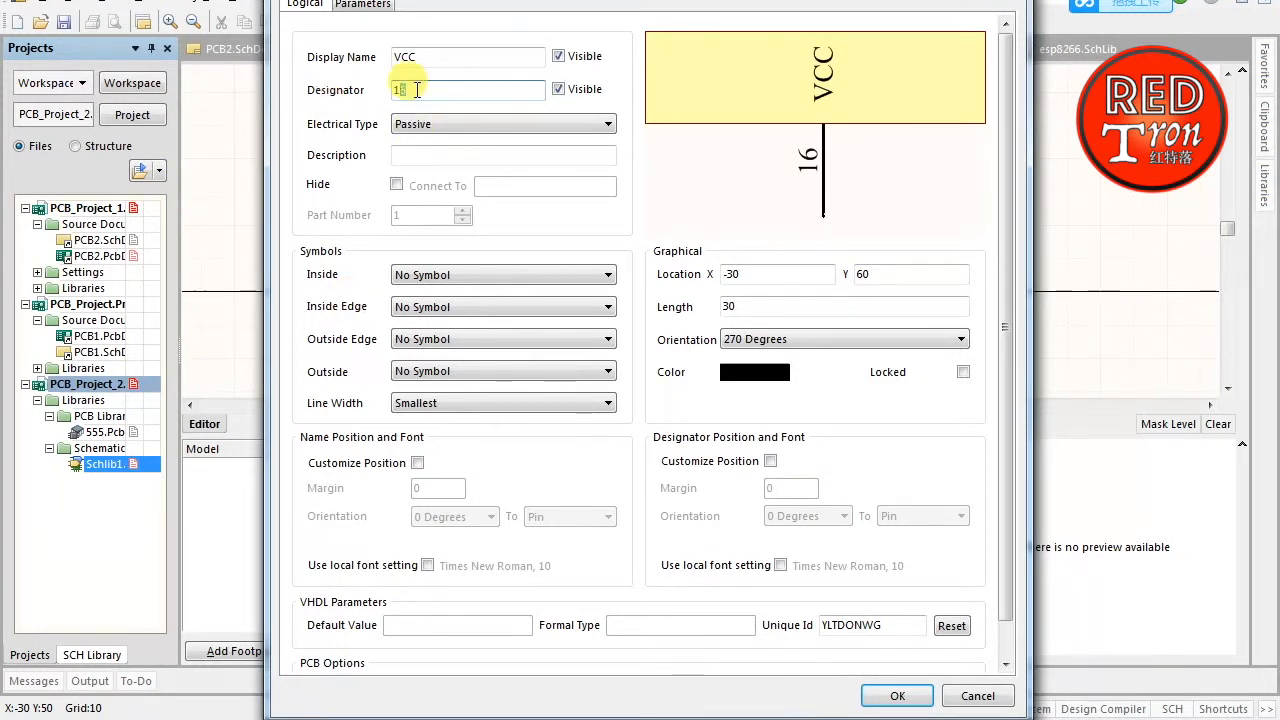
key(BackSpace)
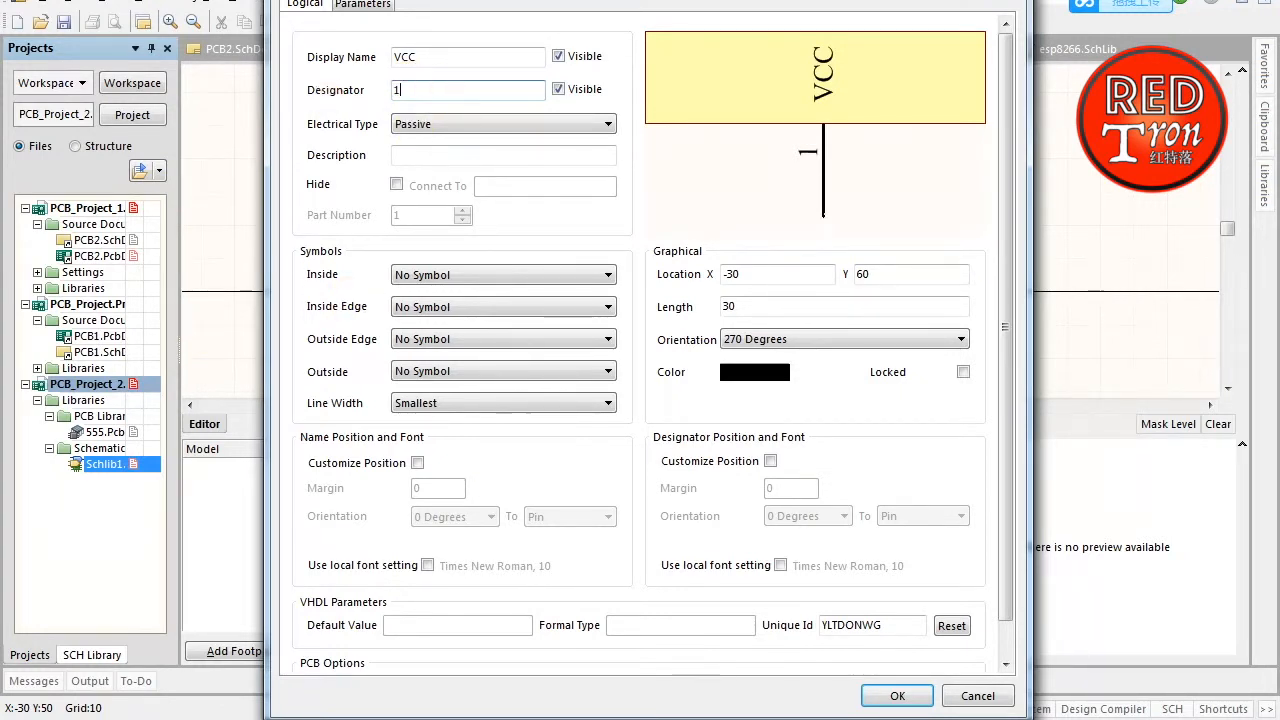
click(895, 695)
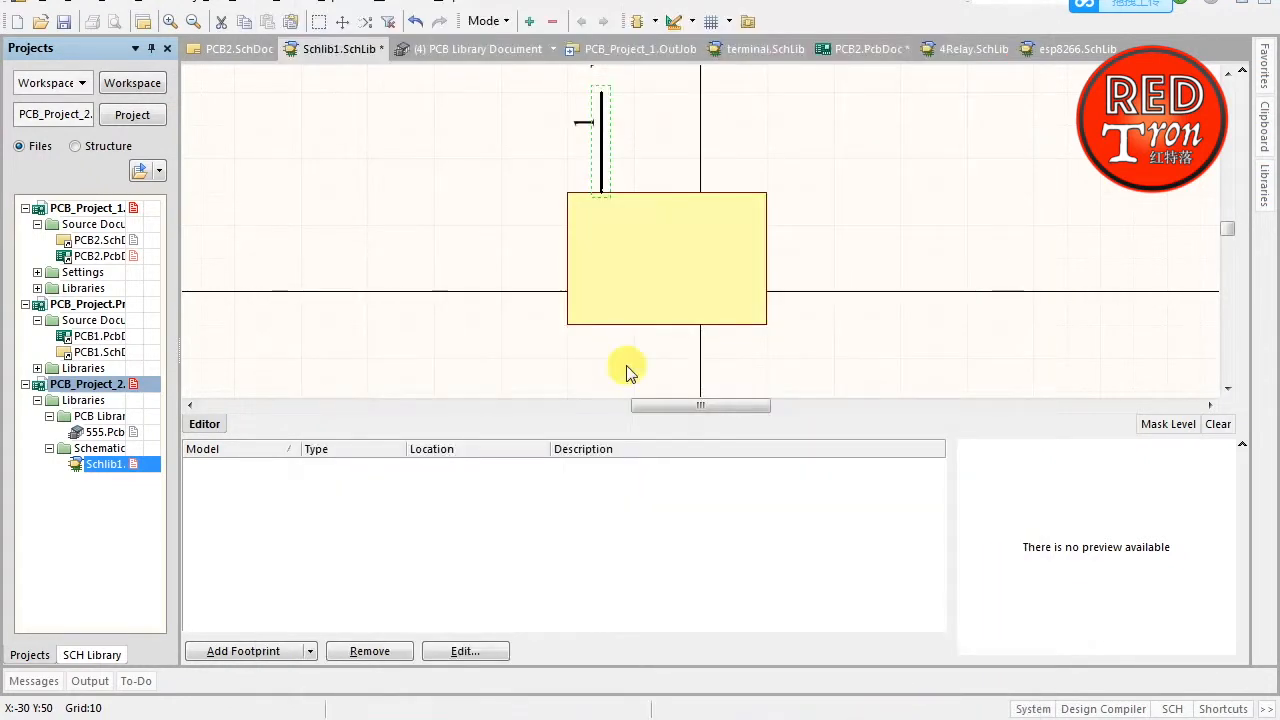
Flip the VCC pin vertically so its name sits inside the symbol body and its line extends outward
scroll(674, 223, up, 3)
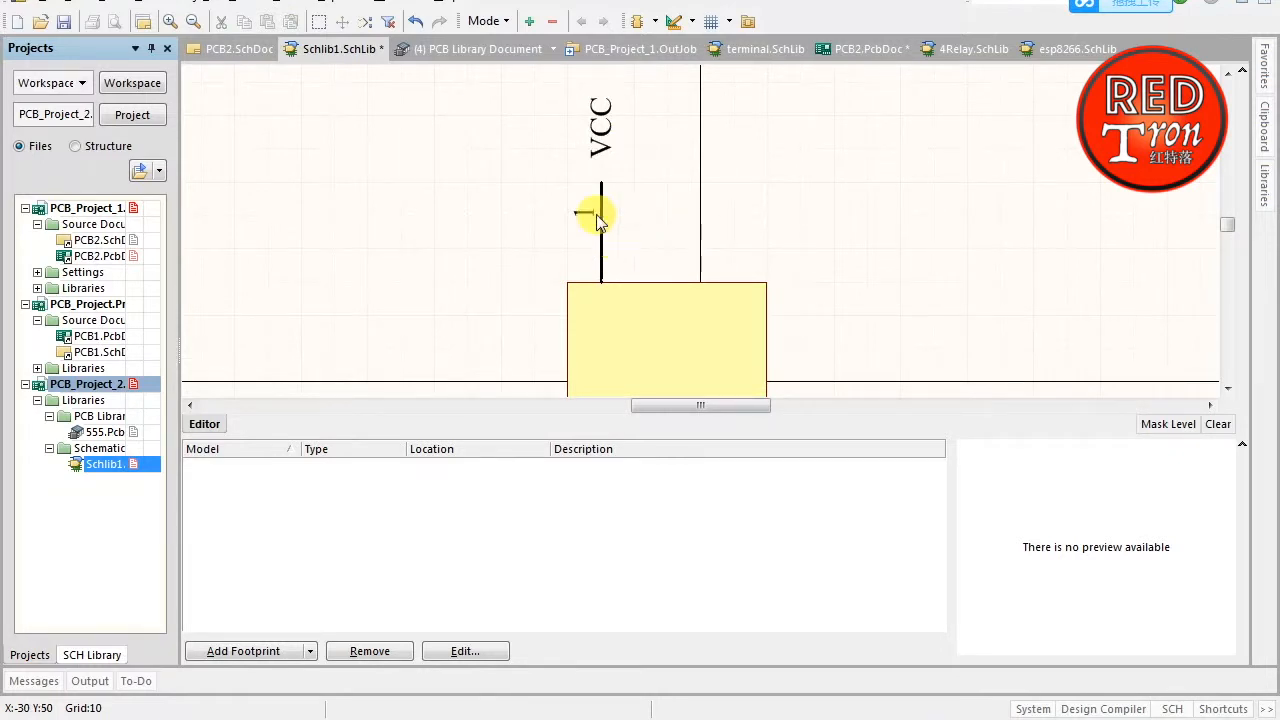
drag(597, 145, 540, 155)
mouse_move(600, 212)
mouse_down()
mouse_move(586, 280)
mouse_move(570, 250)
mouse_move(605, 263)
mouse_move(606, 191)
mouse_up()
key(y)
key(y)
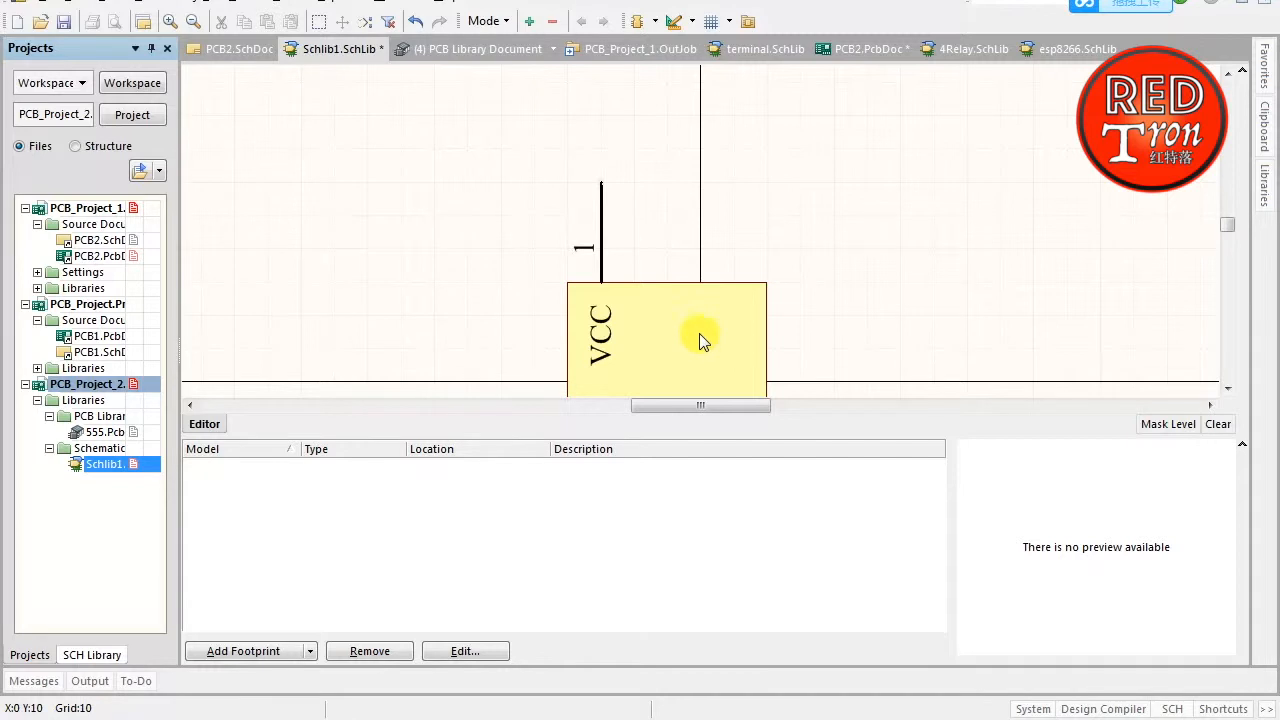
Place pins 2, 3 and 4 along the body's upper edge beside the VCC pin, one grid unit apart with lines extending outward
right_drag(617, 346, 601, 295)
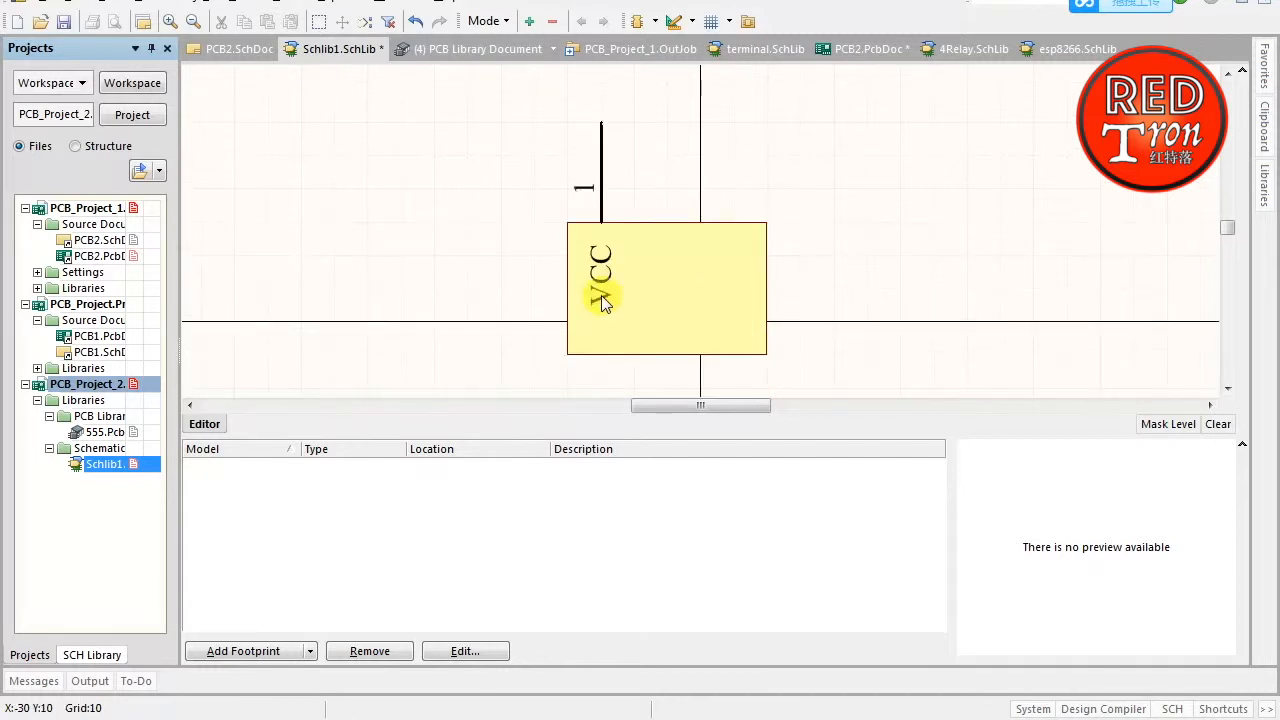
right_click(768, 176)
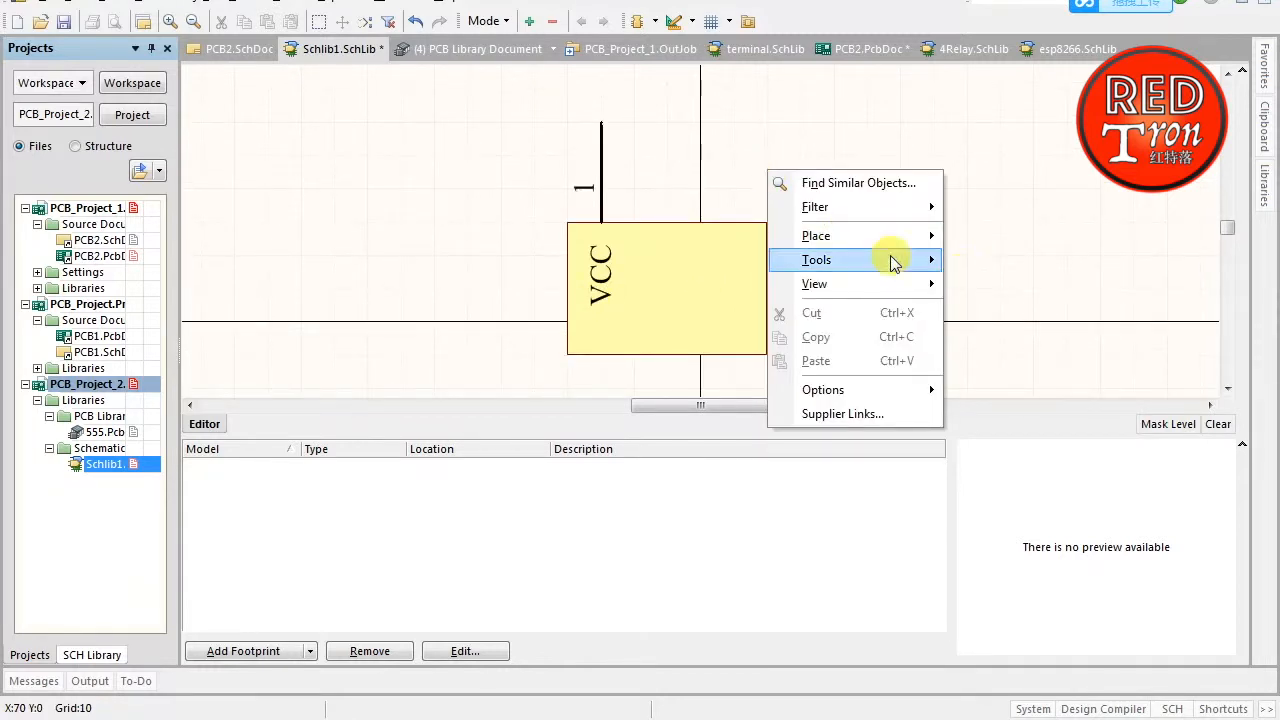
mouse_move(895, 238)
click(985, 259)
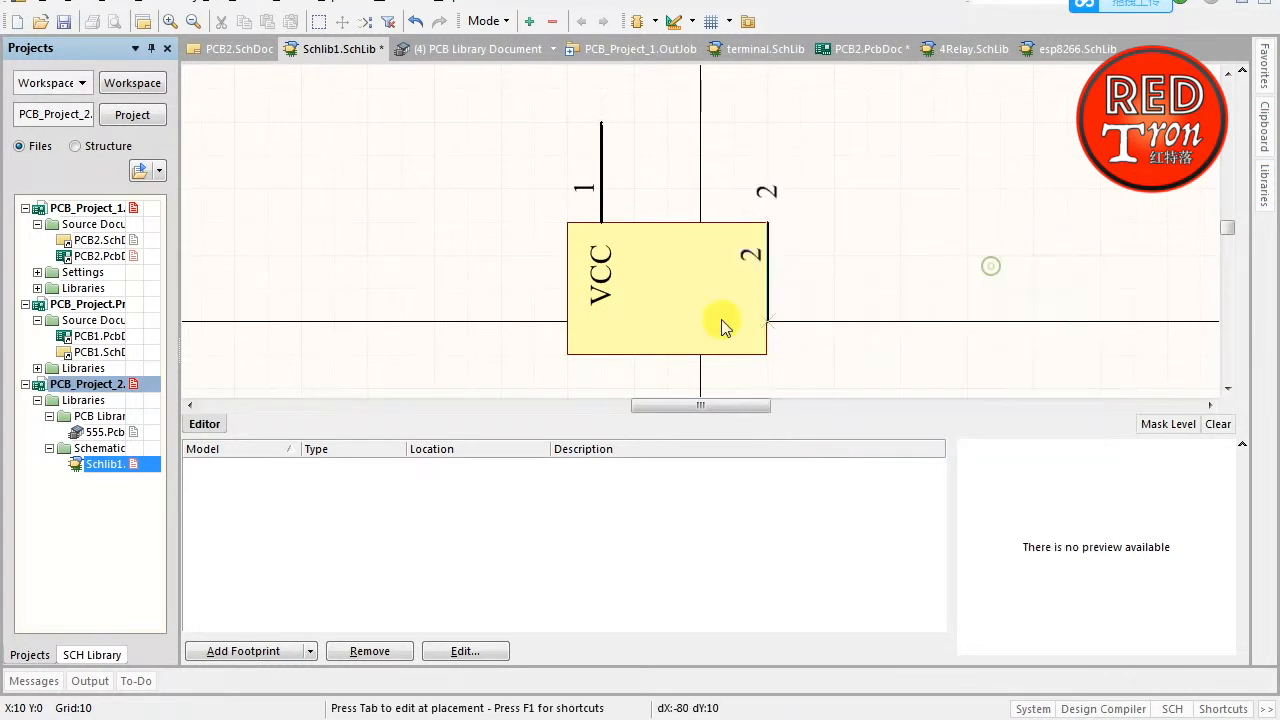
click(648, 222)
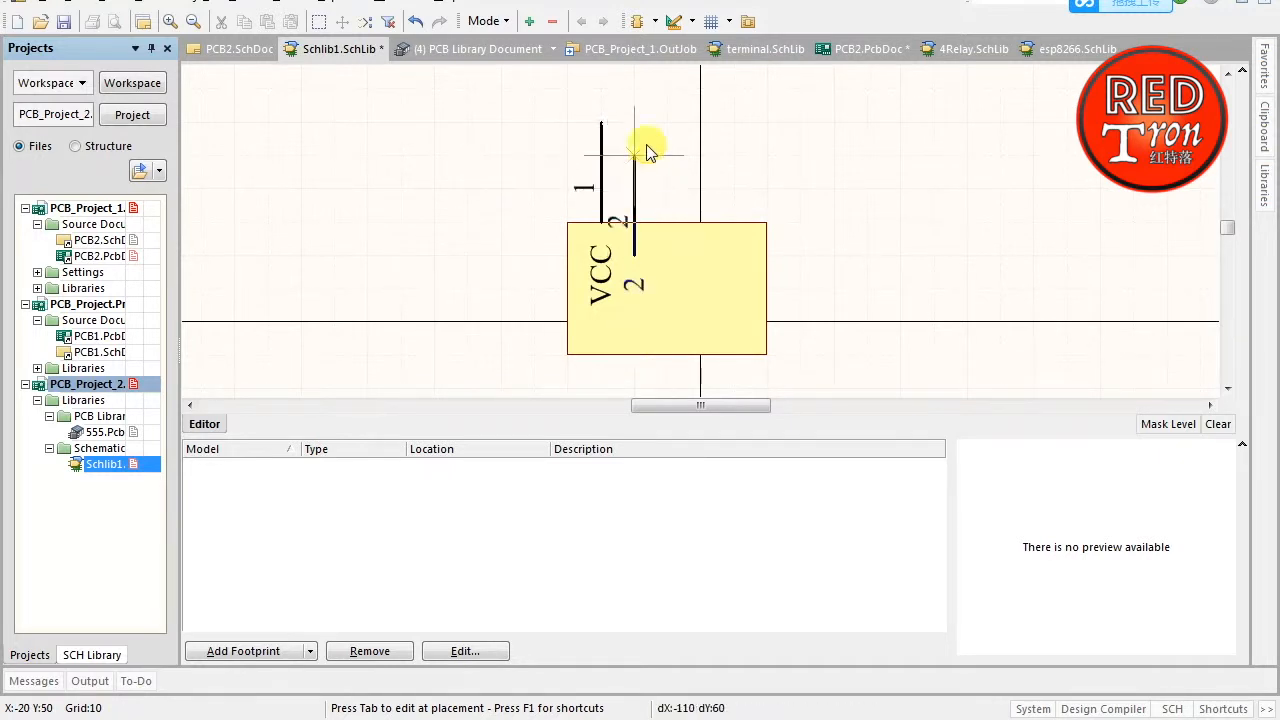
click(646, 133)
click(668, 163)
click(704, 163)
Rotate the next pins to point downward and place pins 5 to 8 along the body's lower edge, aligned below pins 1 to 4
scroll(829, 175, down, 2)
scroll(768, 190, down, 1)
key(space)
key(space)
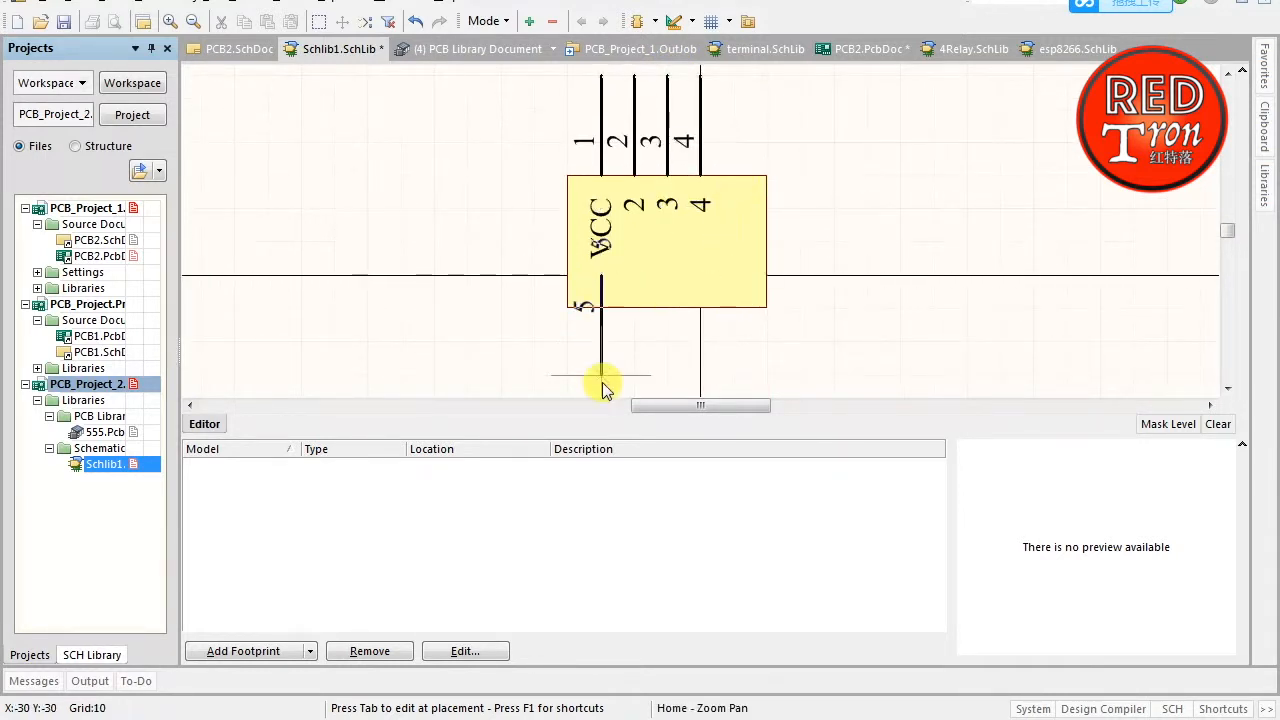
scroll(601, 365, down, 2)
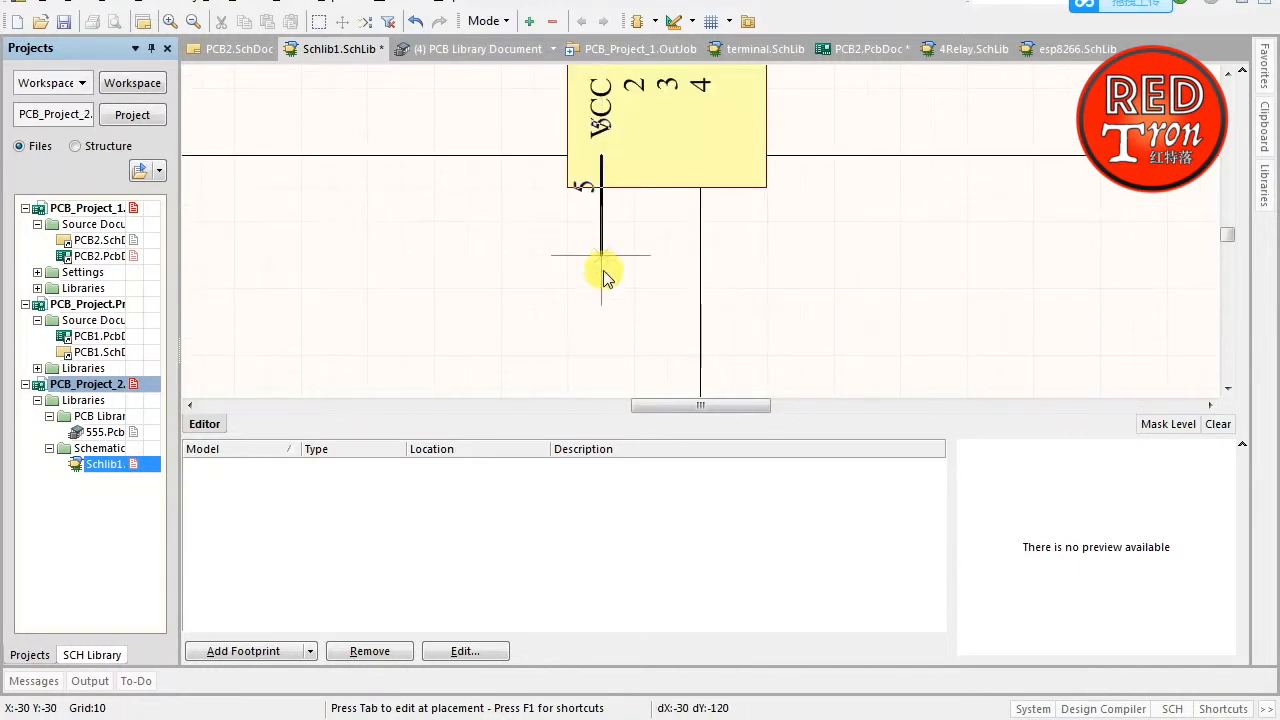
click(601, 286)
click(640, 288)
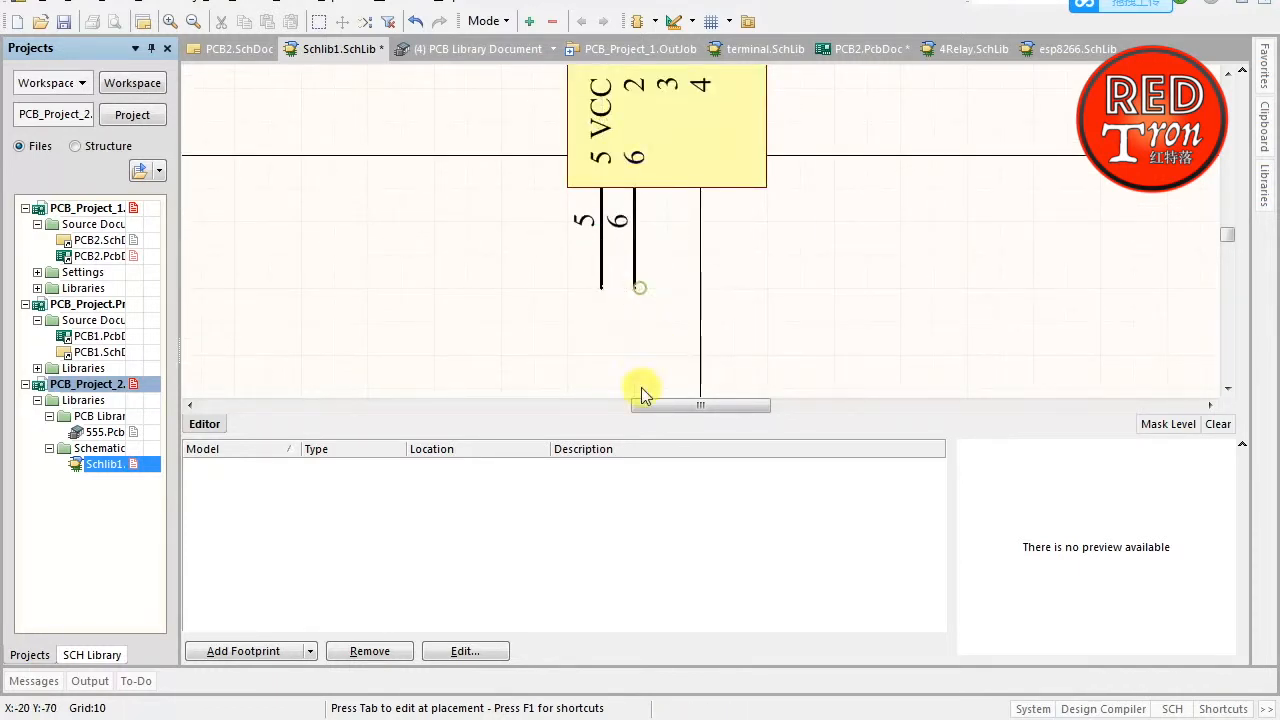
click(667, 288)
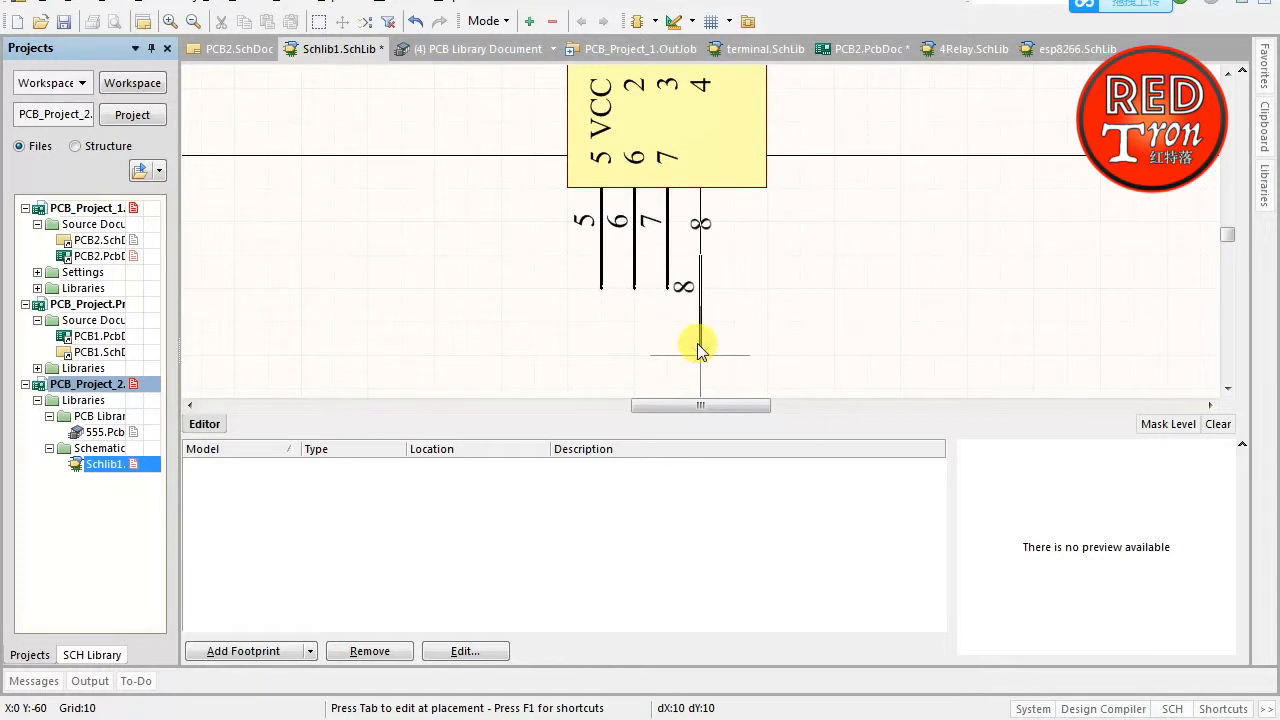
click(700, 288)
right_click(823, 331)
Narrow the yellow symbol body so its side edge sits one grid unit beyond pins 4 and 8
scroll(823, 331, up, 1)
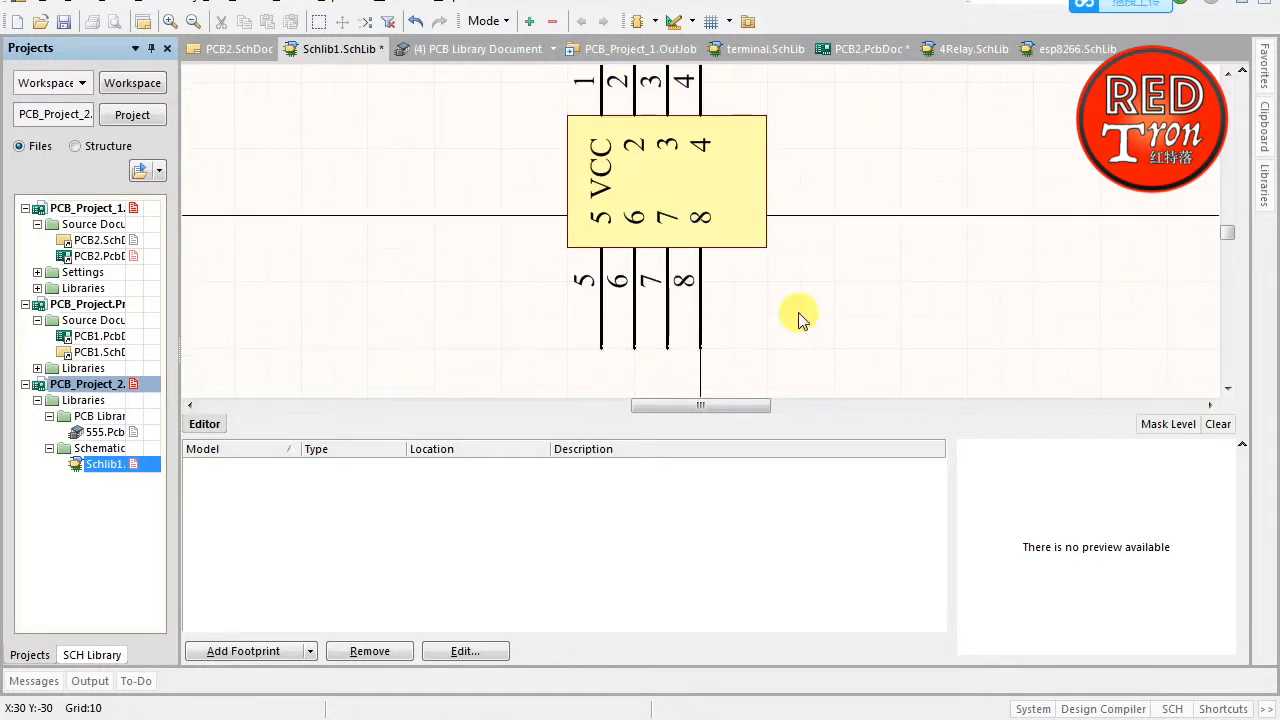
click(731, 212)
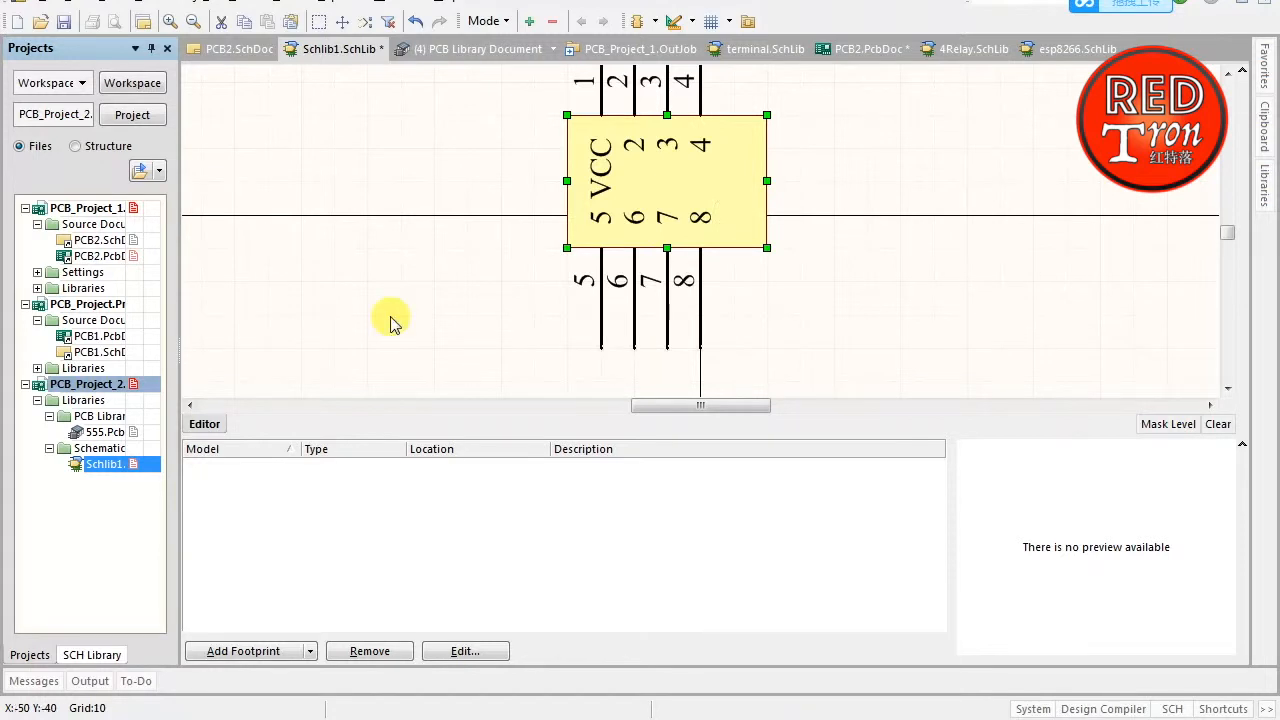
drag(766, 180, 735, 180)
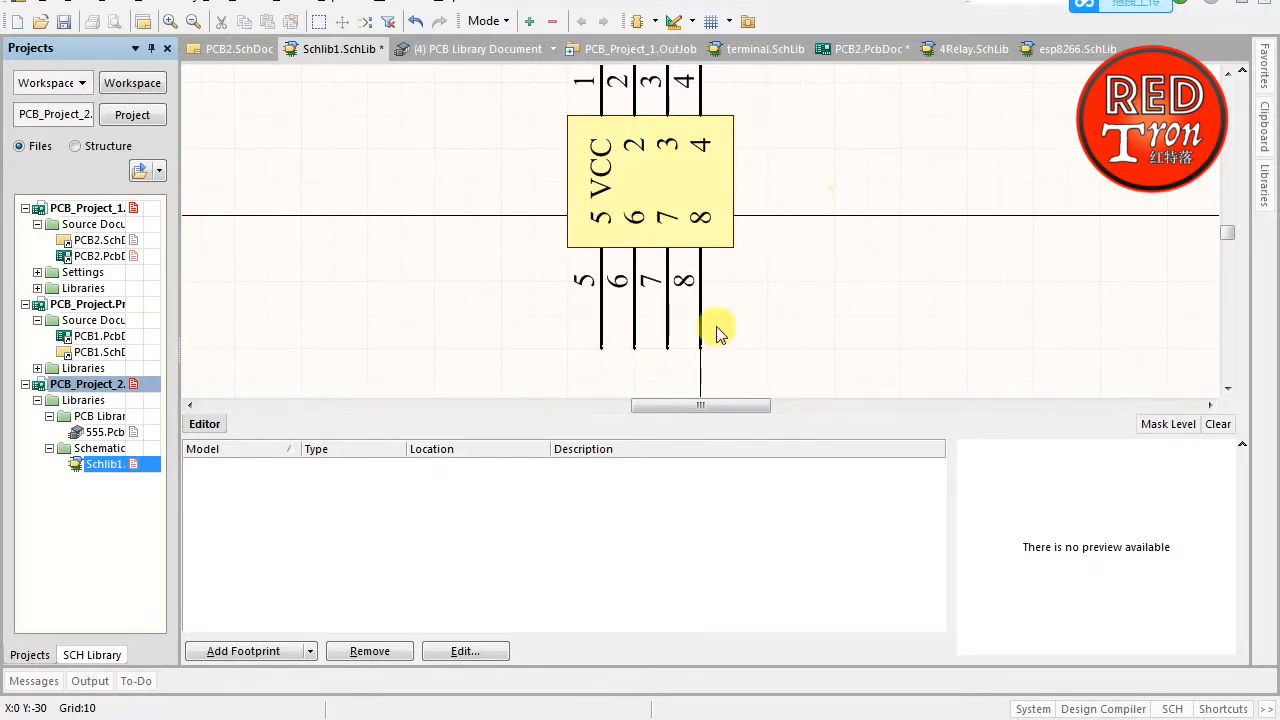
Set pin 8's display name to GND, keeping designator 8, and apply the pin properties
double_click(700, 294)
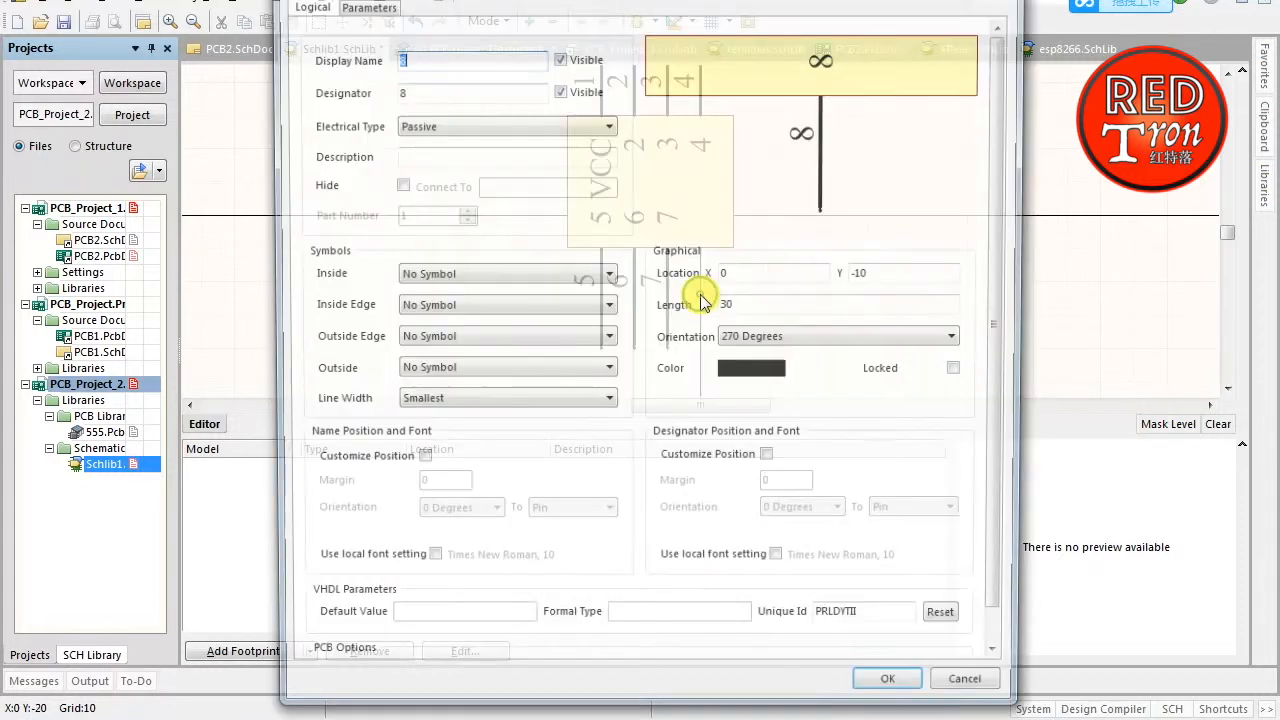
click(435, 89)
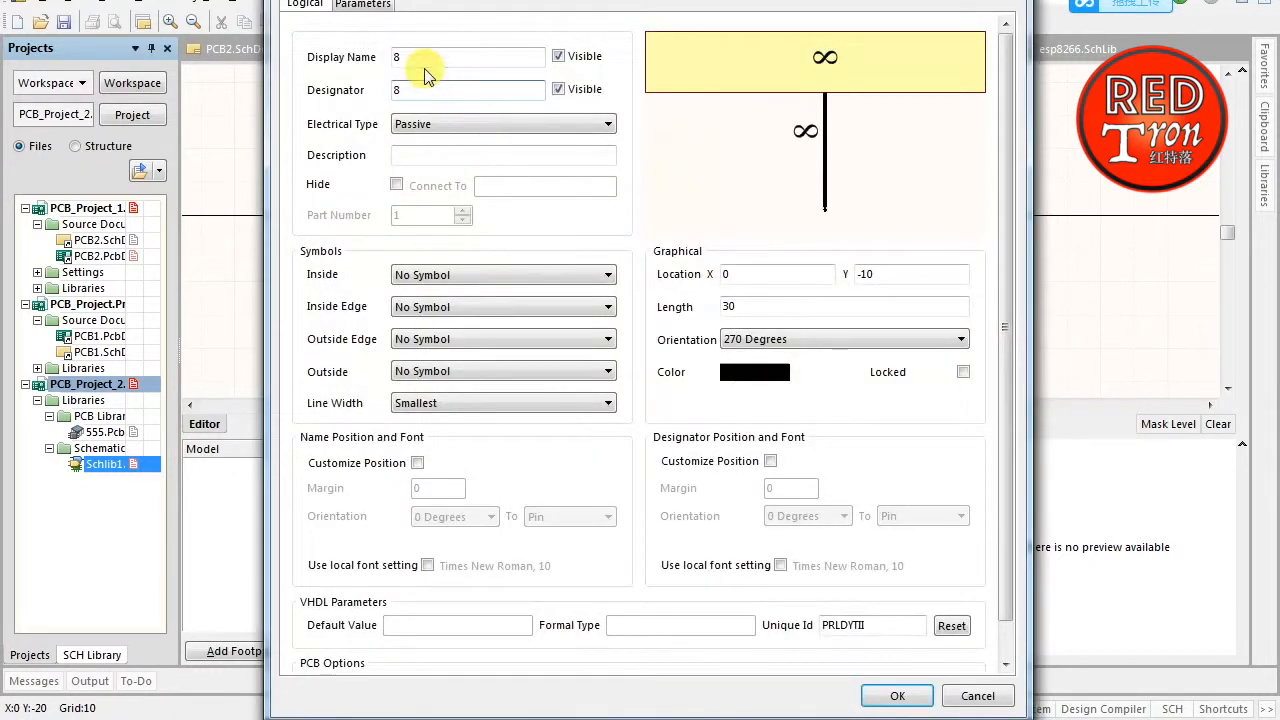
double_click(393, 90)
click(434, 57)
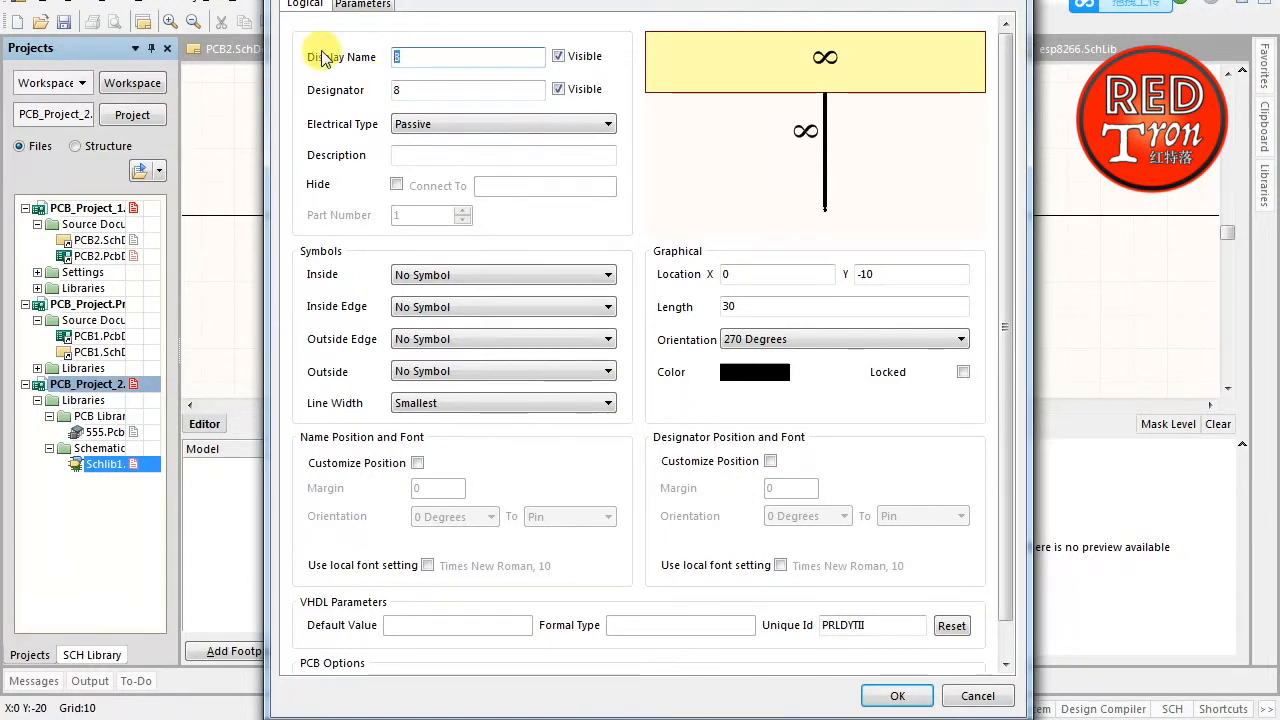
text(GND)
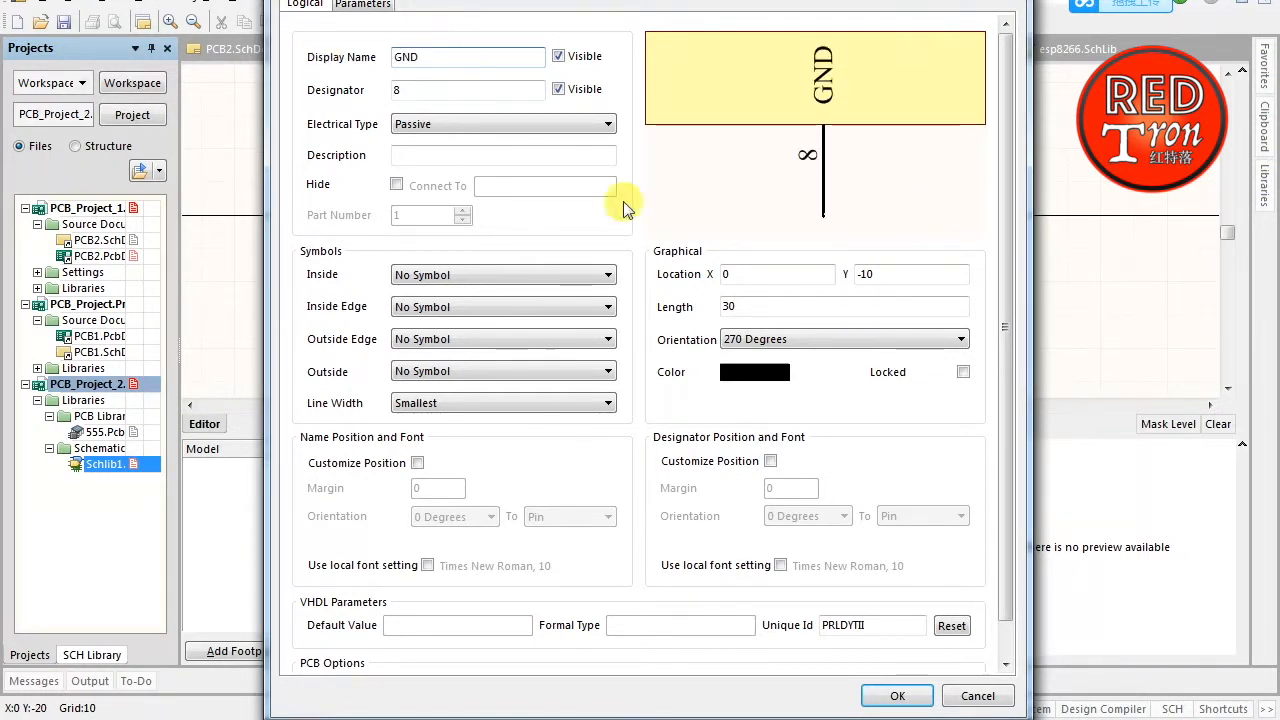
double_click(401, 90)
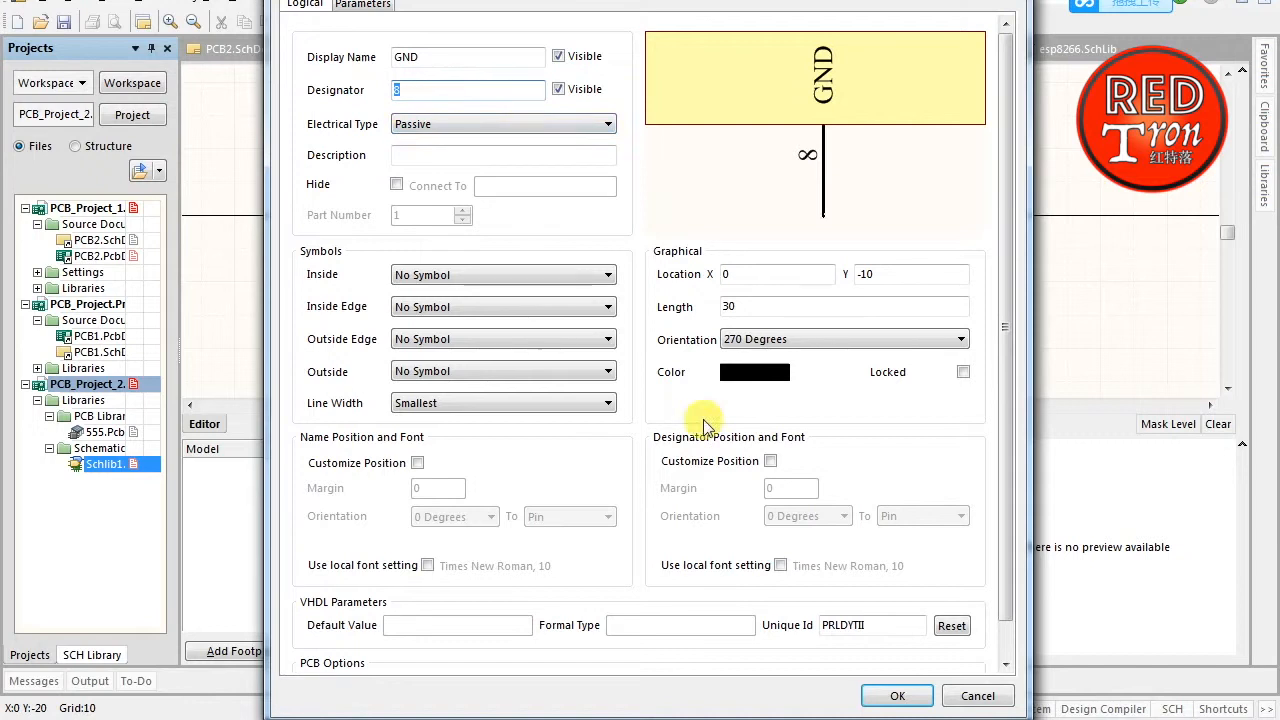
click(893, 695)
scroll(1036, 222, up, 1)
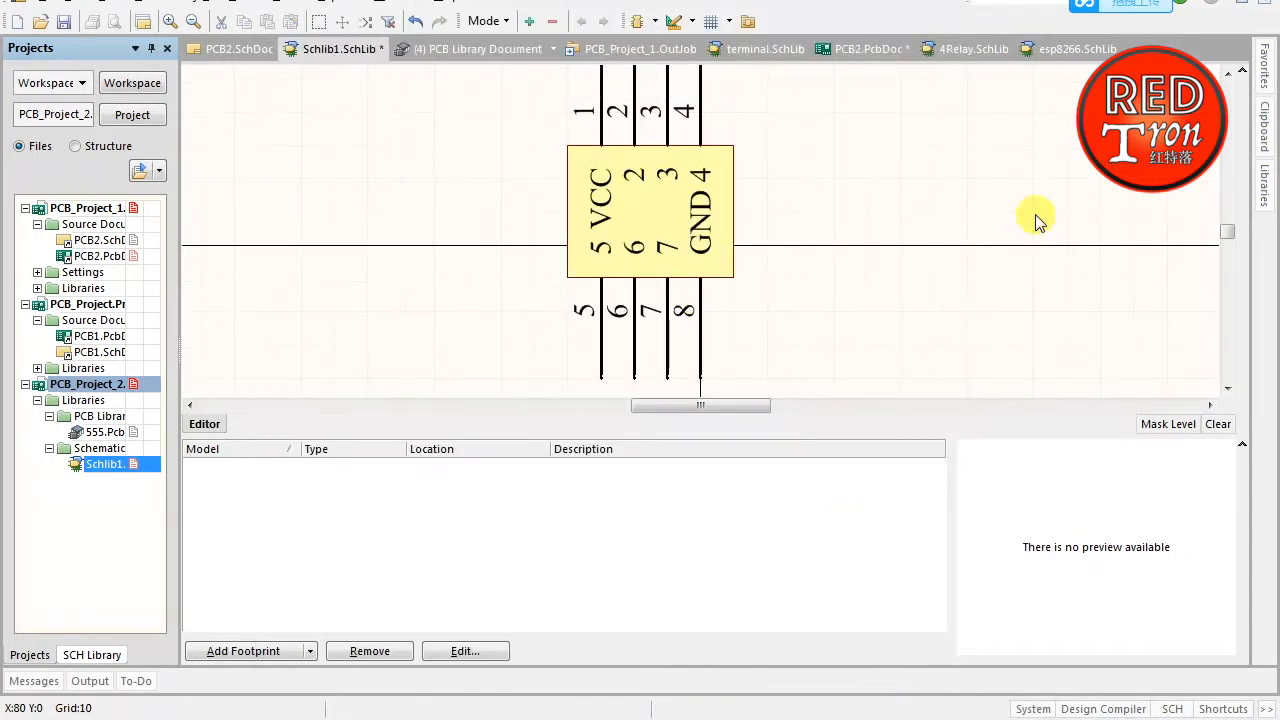
Open the library component's properties, add a new Footprint model and browse the libraries for it
mouse_move(919, 110)
mouse_down()
mouse_move(541, 262)
mouse_move(618, 200)
mouse_up()
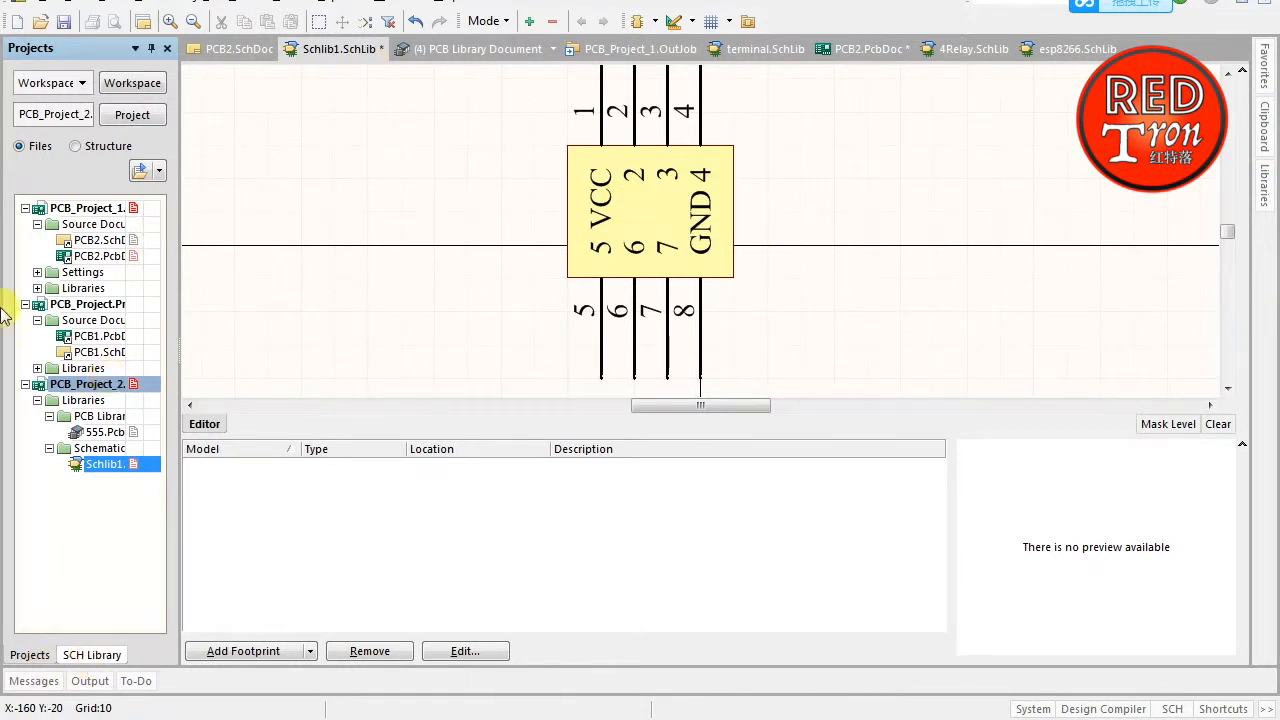
click(92, 655)
double_click(91, 122)
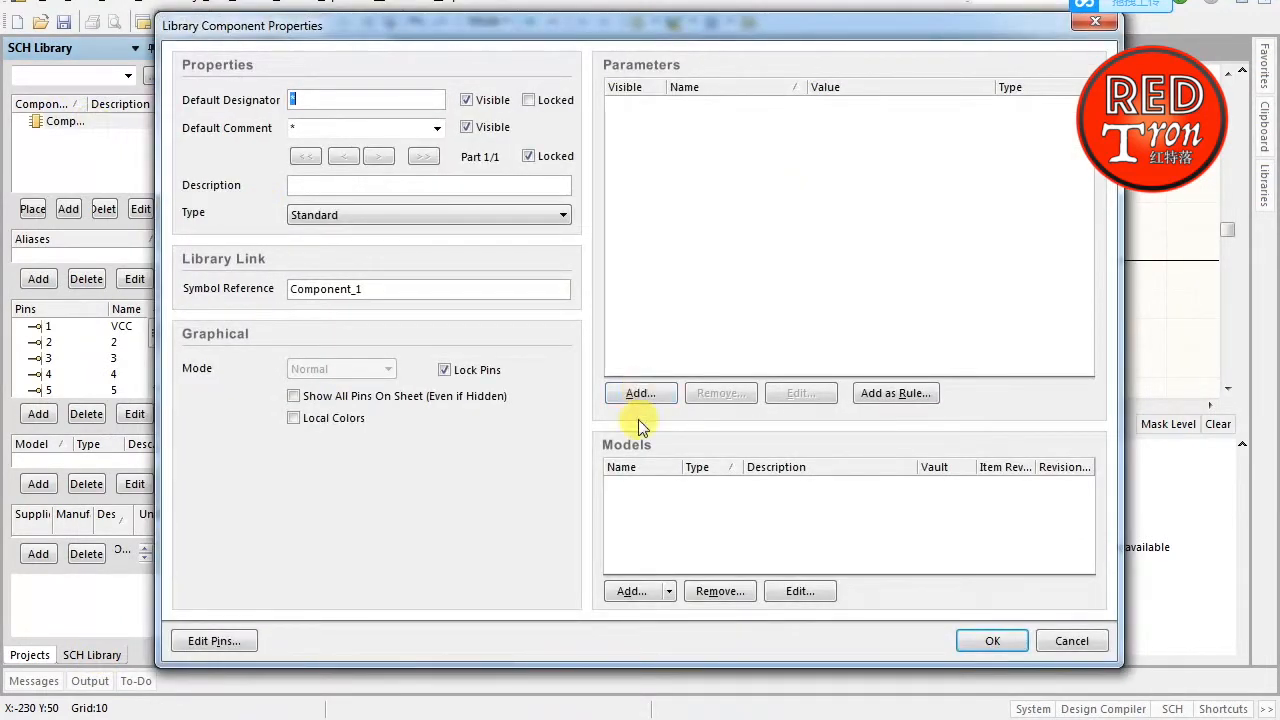
click(631, 591)
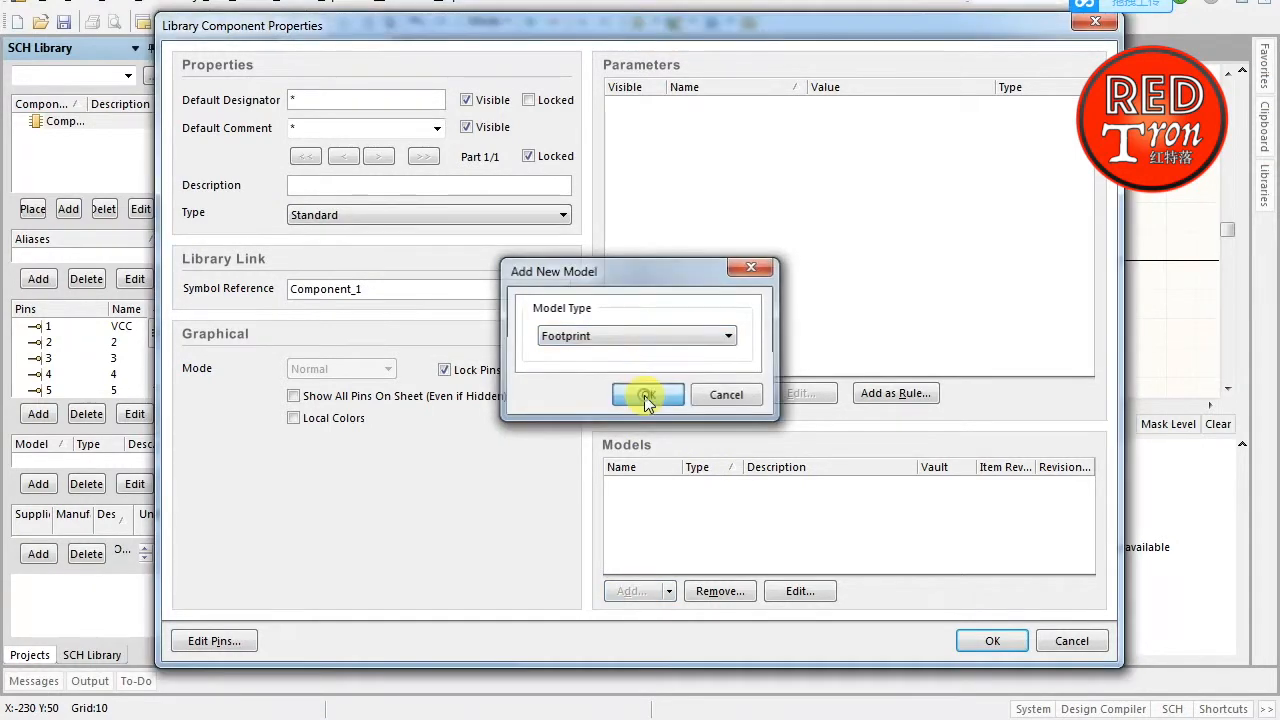
click(648, 394)
click(740, 115)
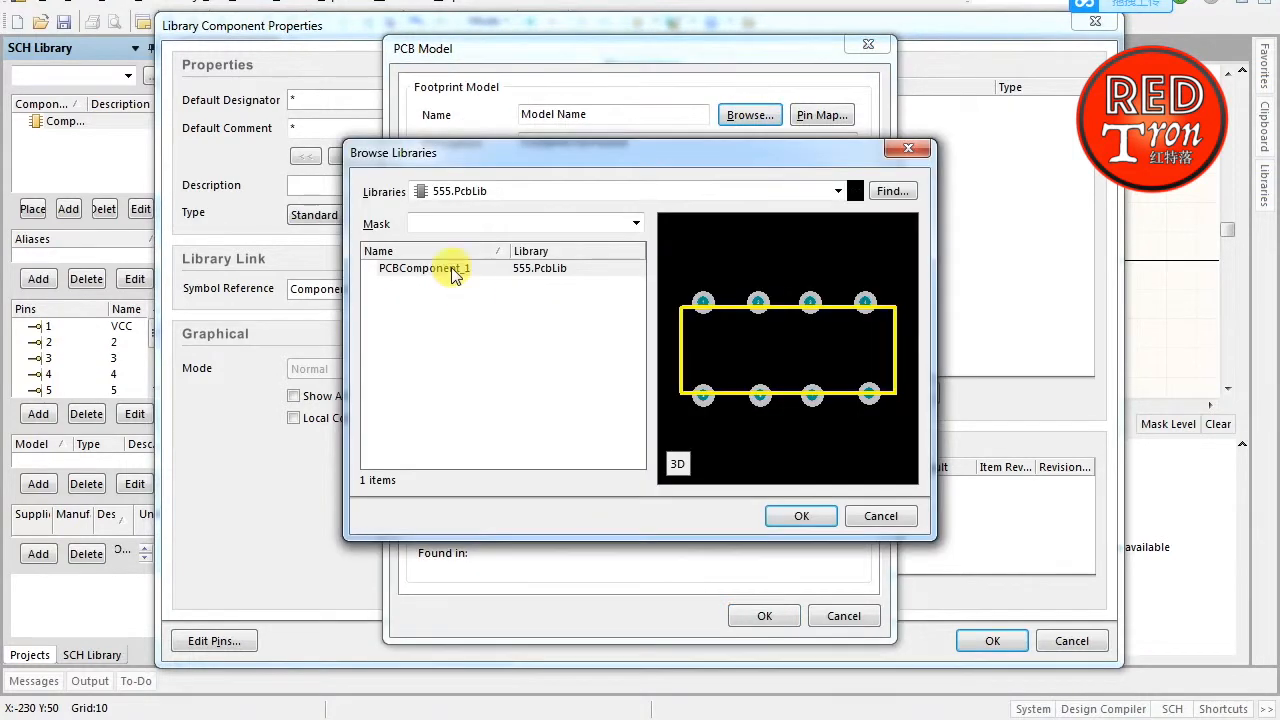
Link the PCBComponent_1 footprint from 555.PcbLib to the symbol as its PCB model
click(440, 268)
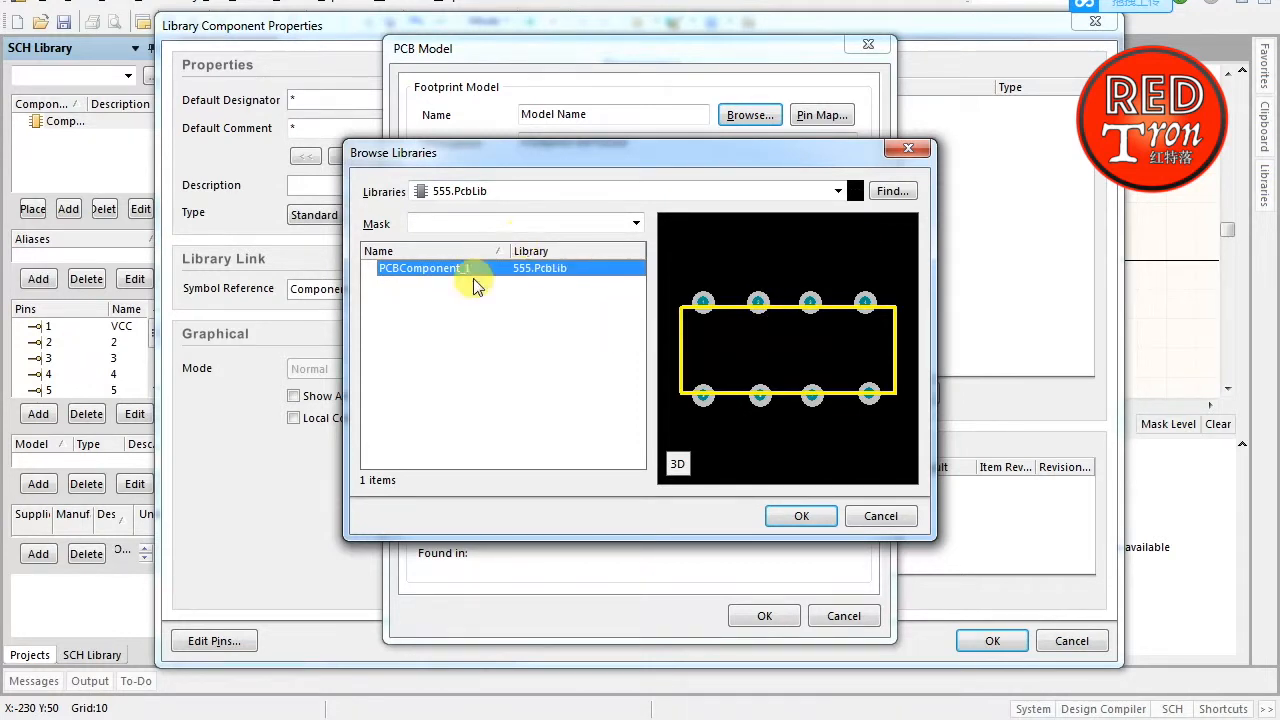
click(839, 191)
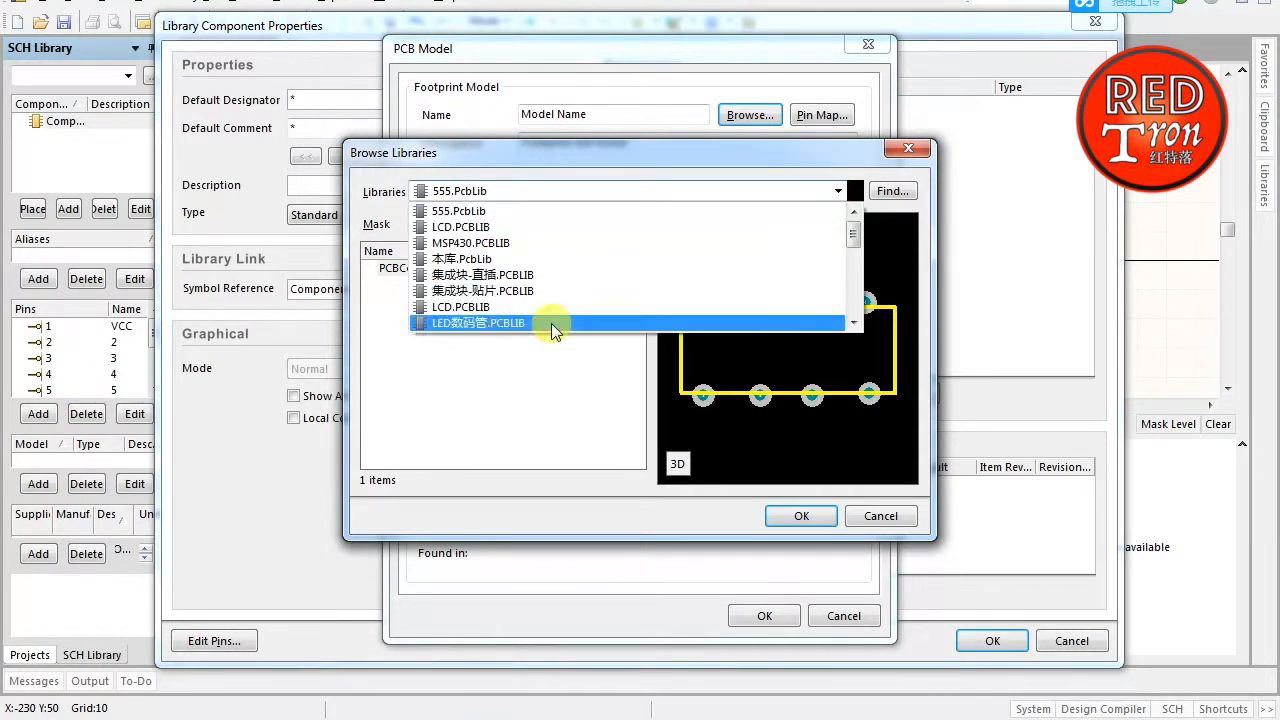
click(839, 191)
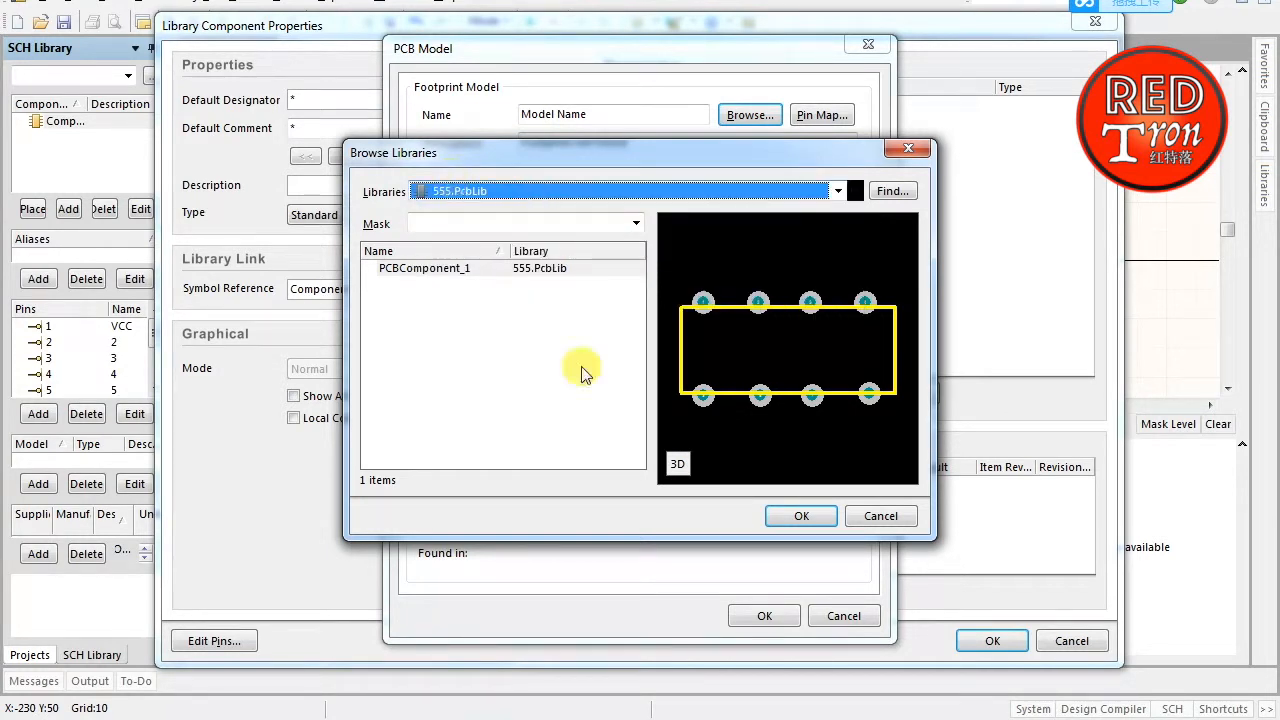
click(813, 520)
click(772, 614)
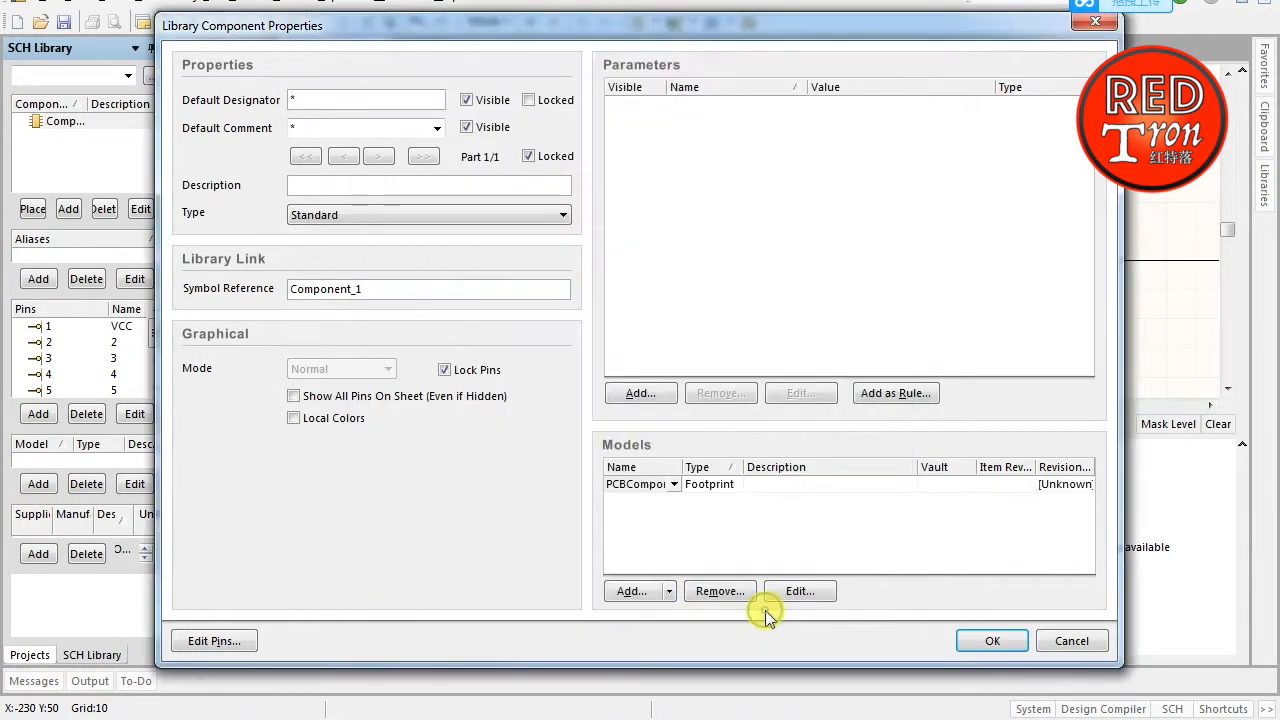
click(1003, 645)
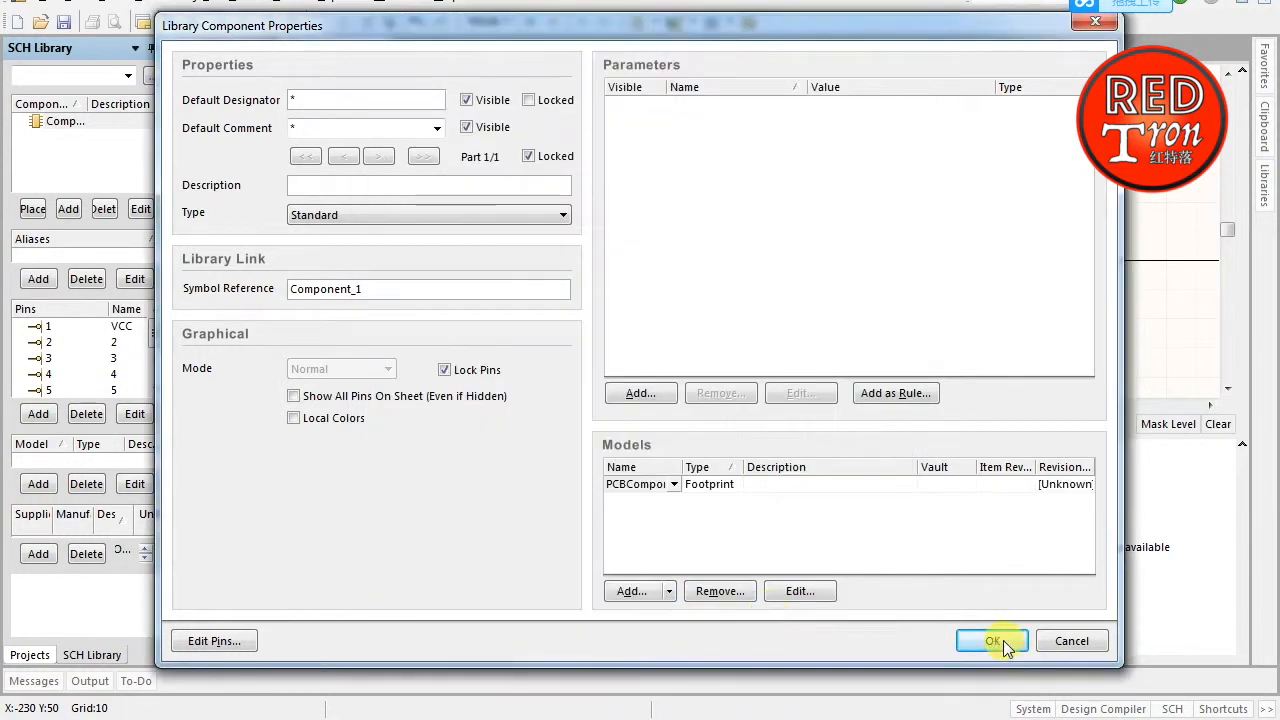
Review the component's Default Designator and Default Comment fields and apply the component properties
double_click(370, 96)
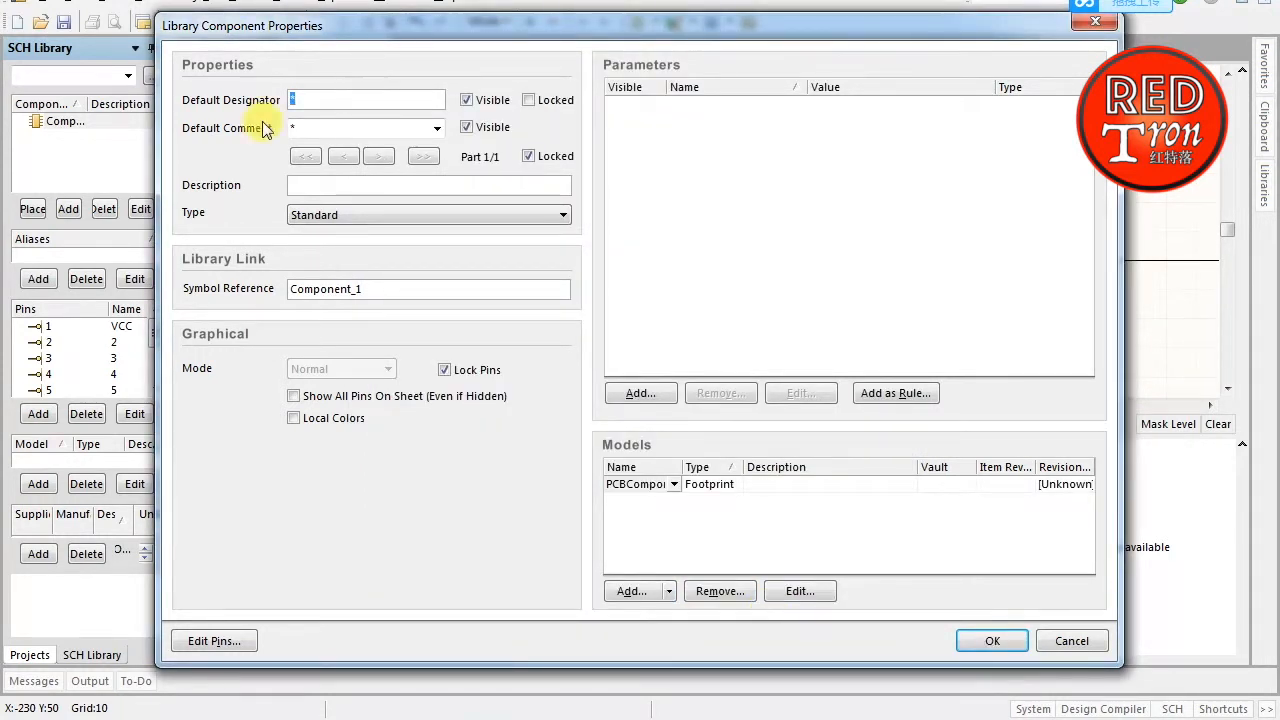
click(304, 128)
drag(304, 128, 275, 124)
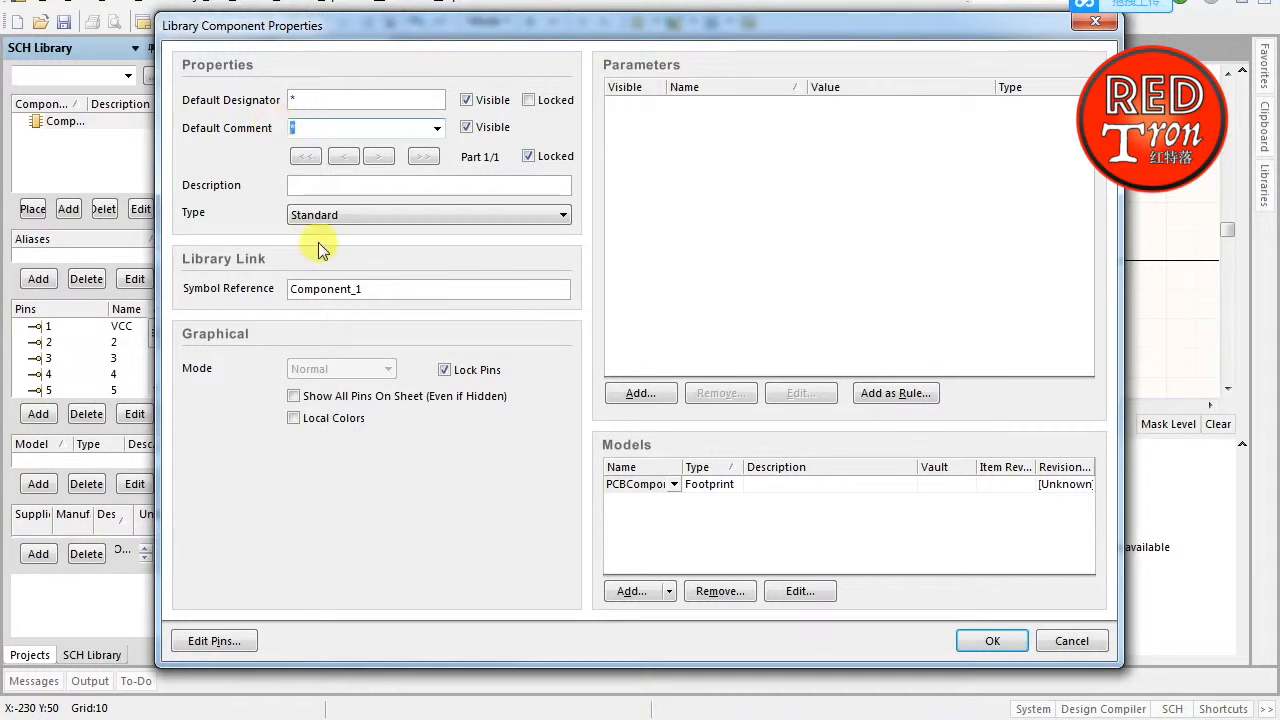
double_click(313, 97)
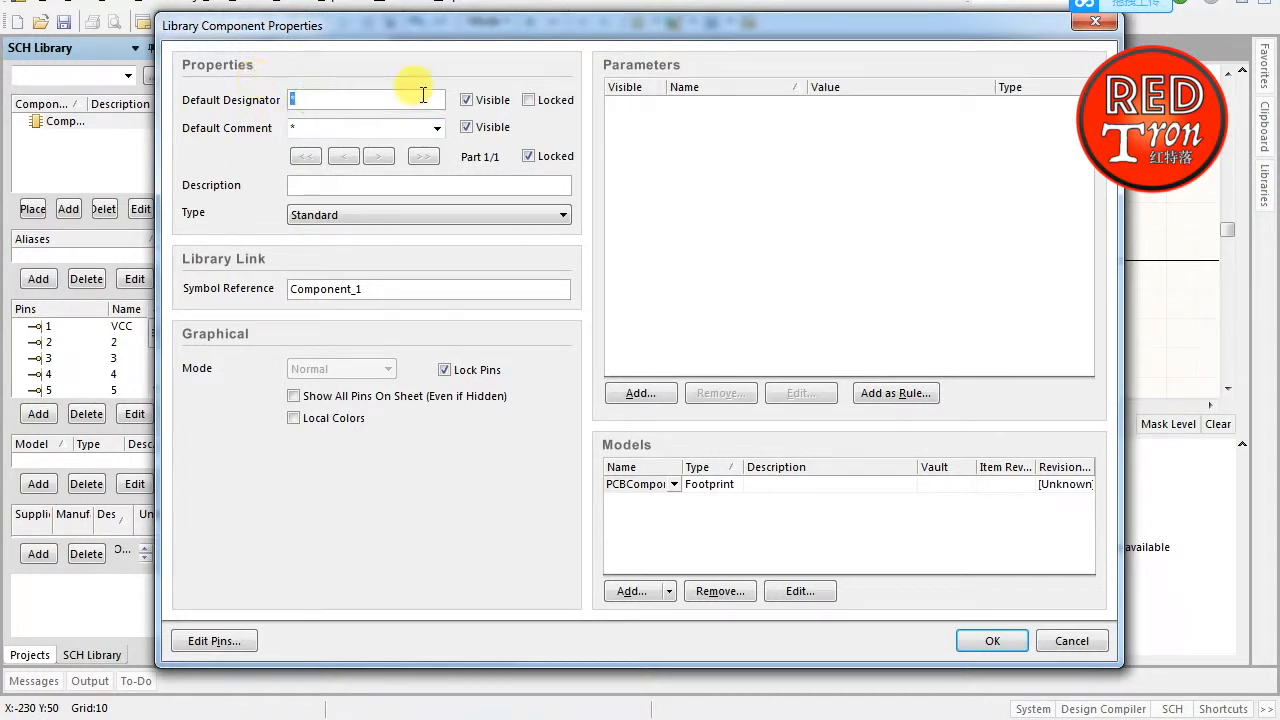
double_click(327, 127)
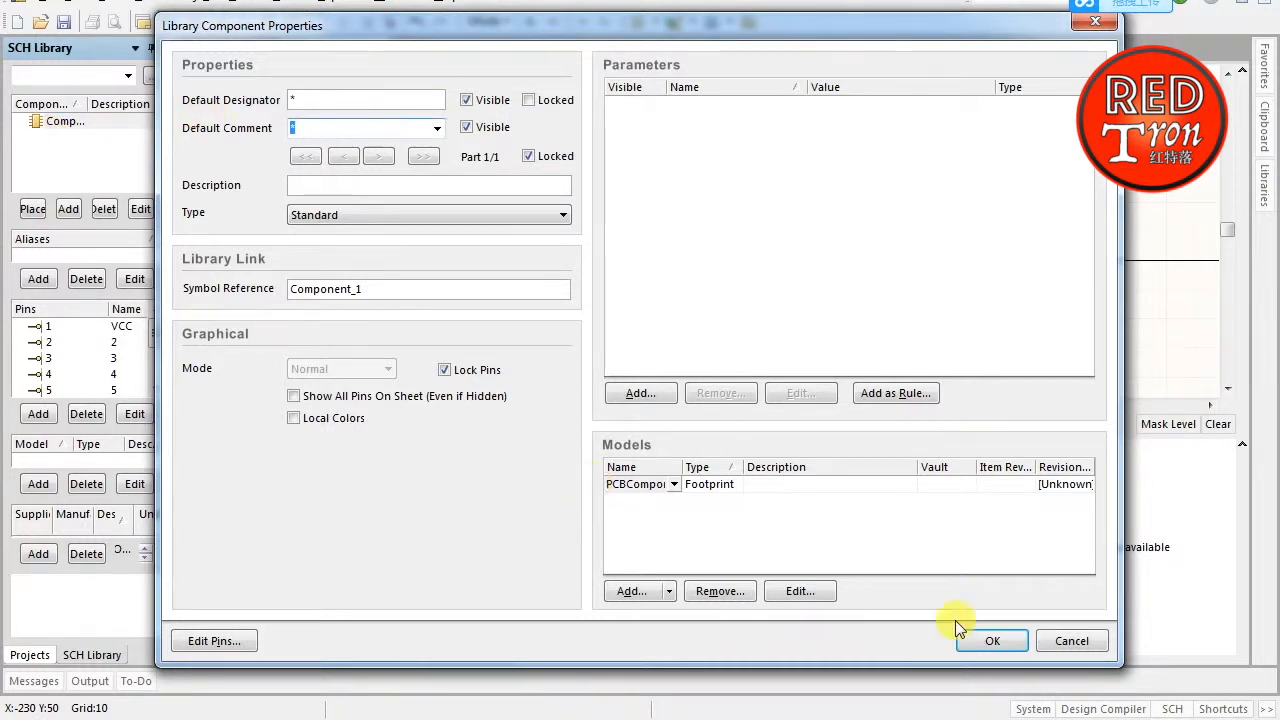
click(987, 640)
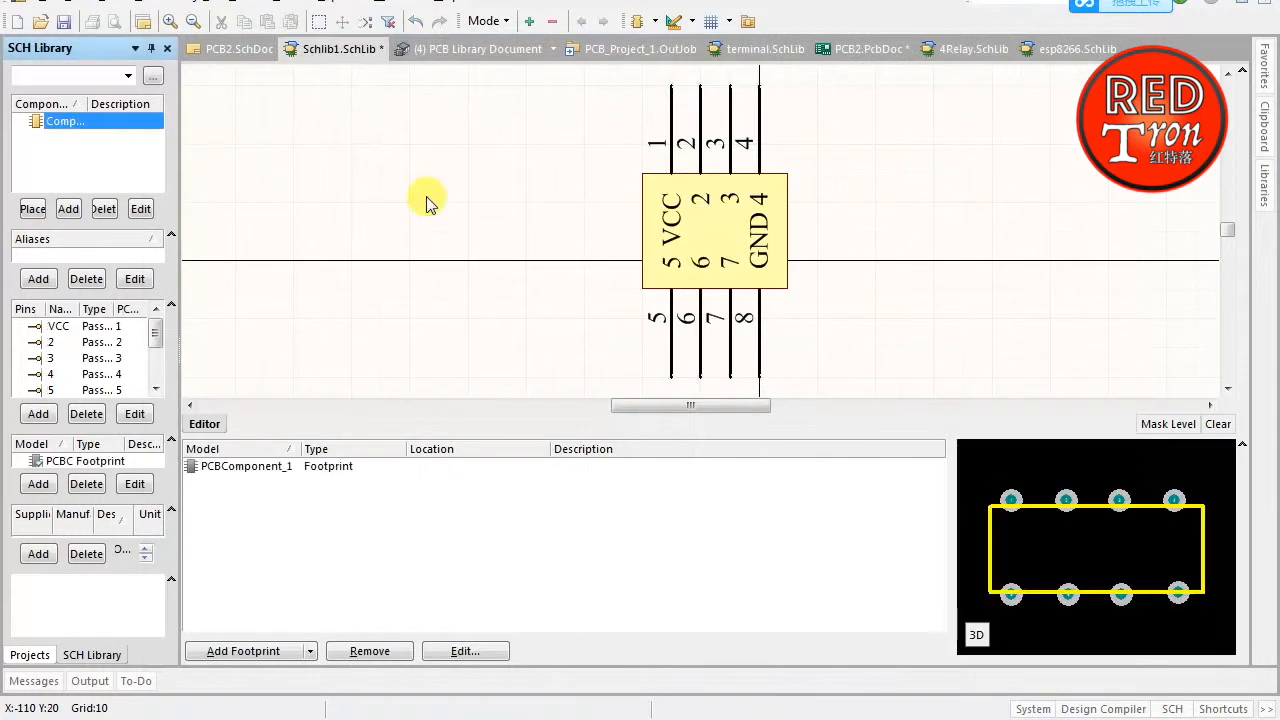
click(330, 146)
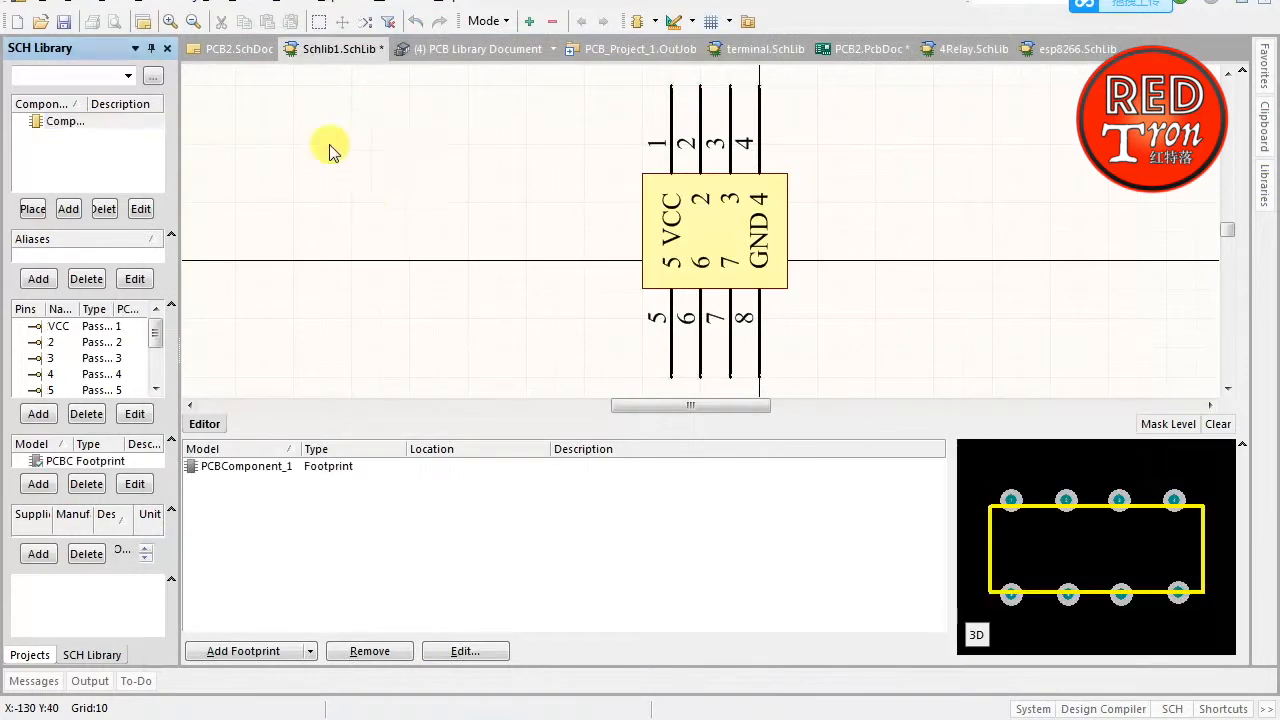
Save the schematic library under the name test in the PCB_Project_2 folder
click(66, 21)
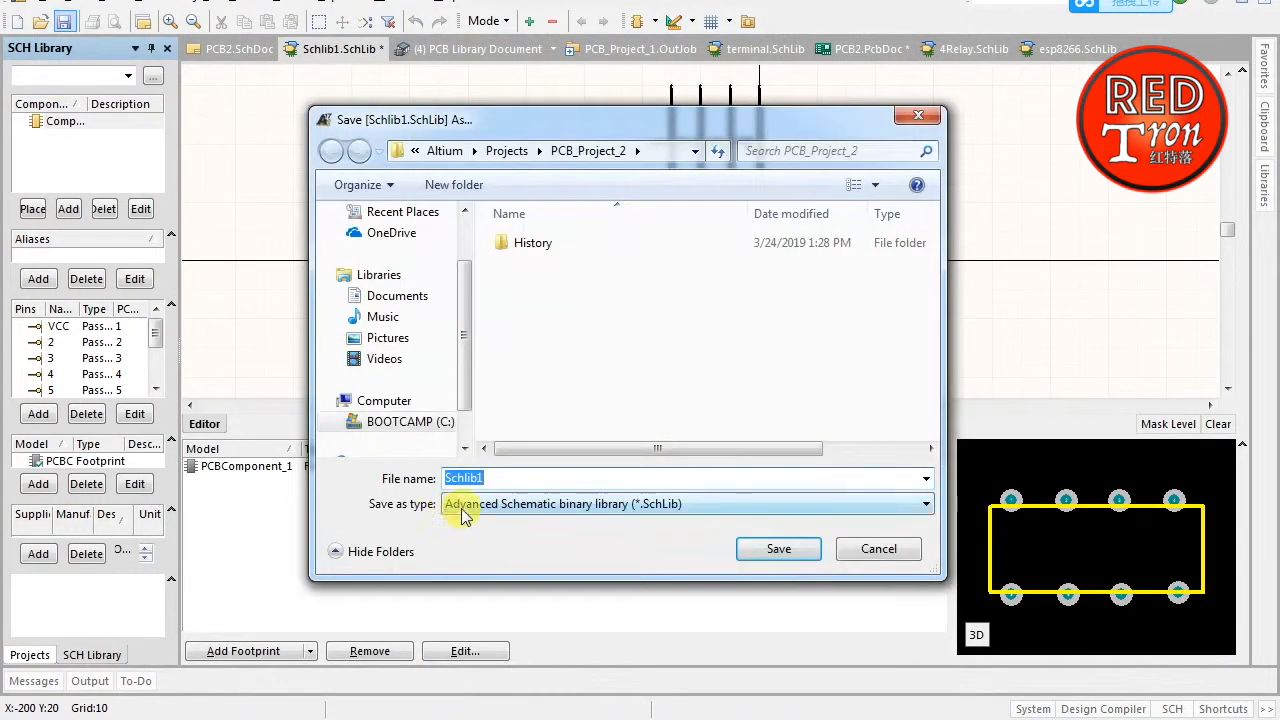
text(t)
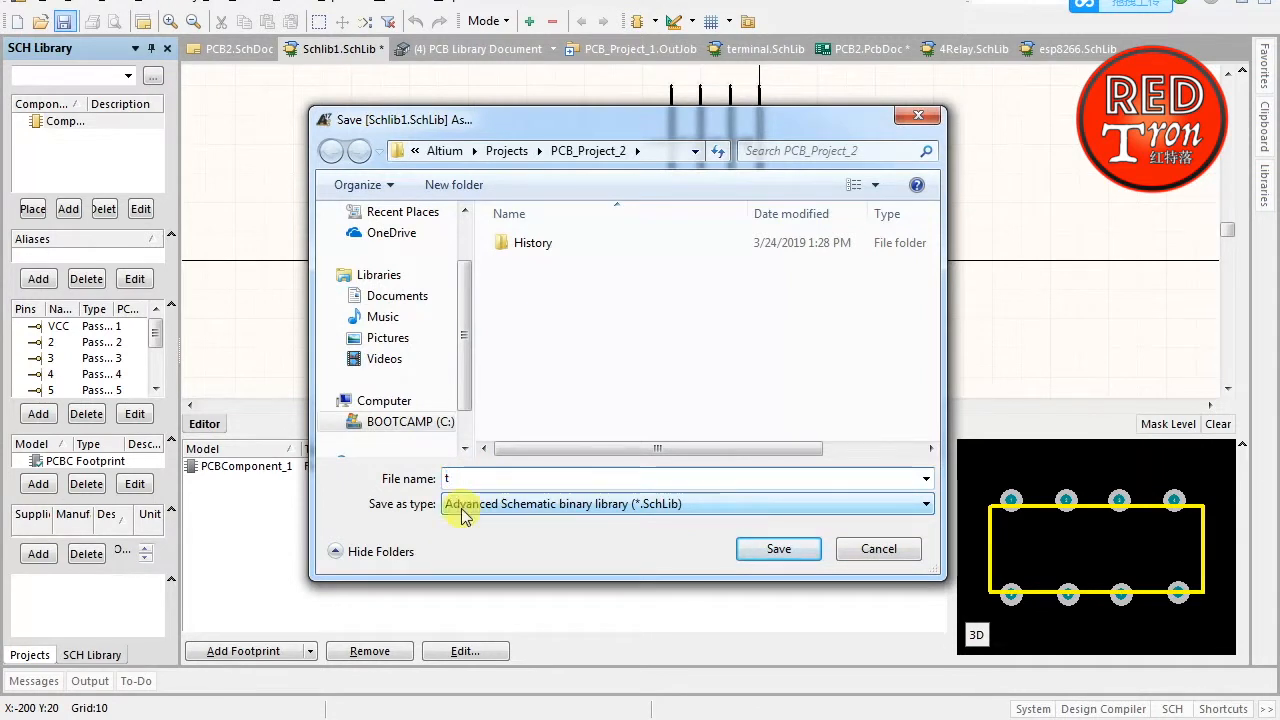
text(est)
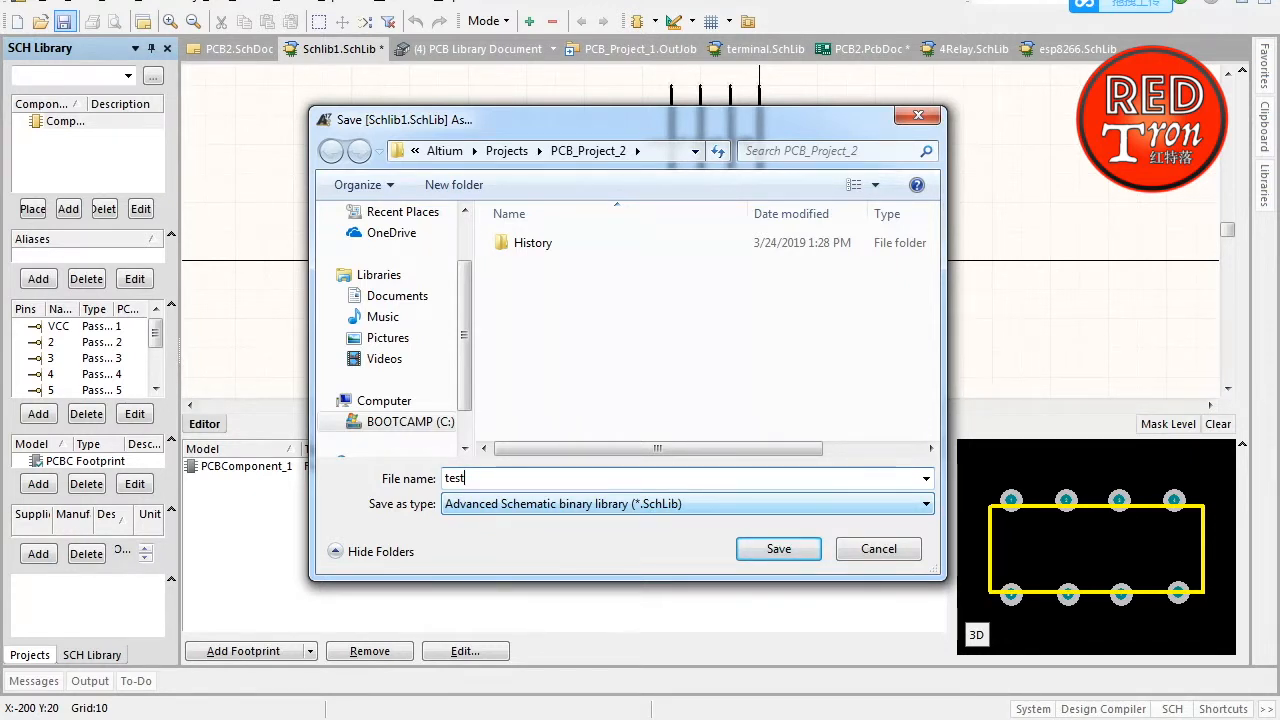
click(779, 548)
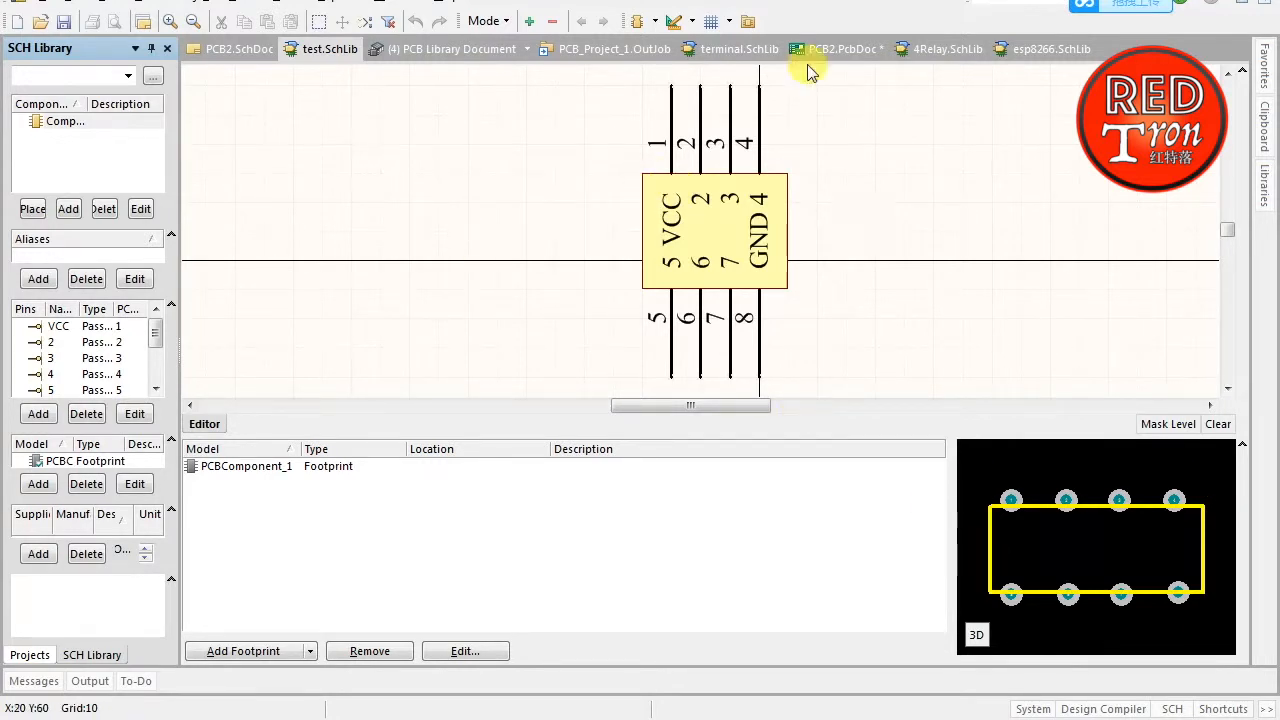
Switch to the PCB2.SchDoc schematic and look through the list of available component libraries
click(245, 48)
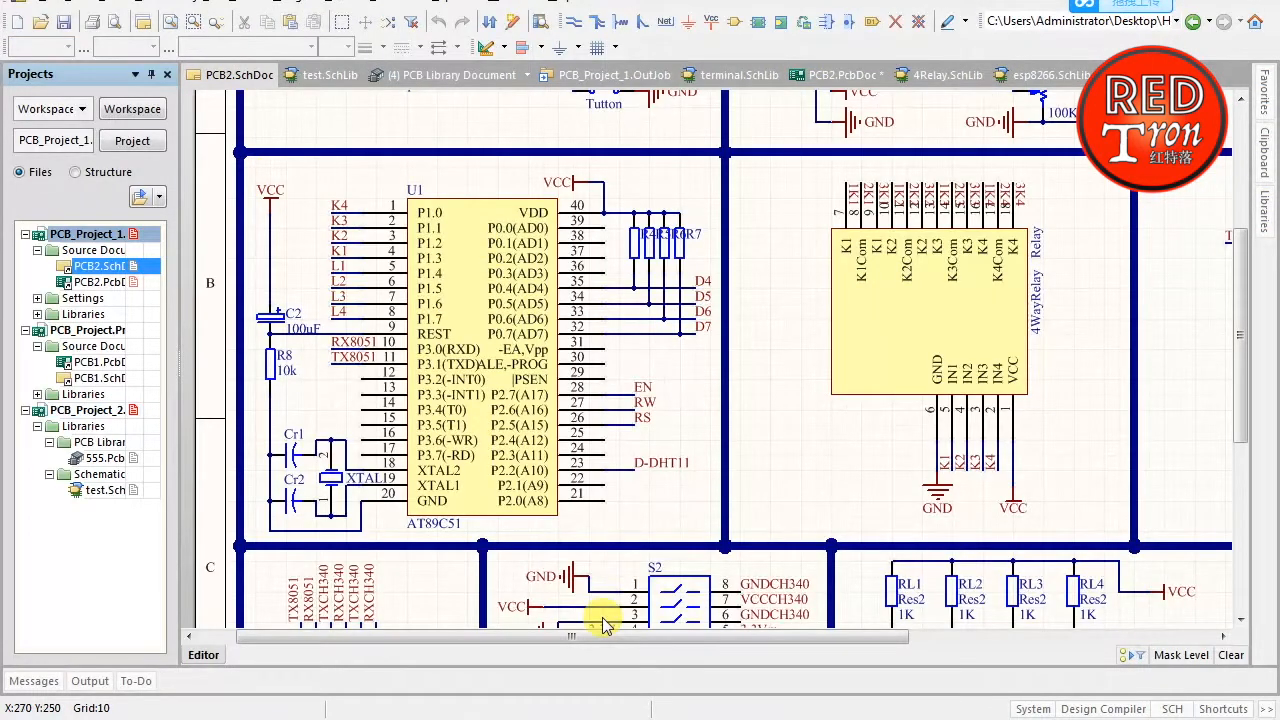
drag(608, 634, 697, 610)
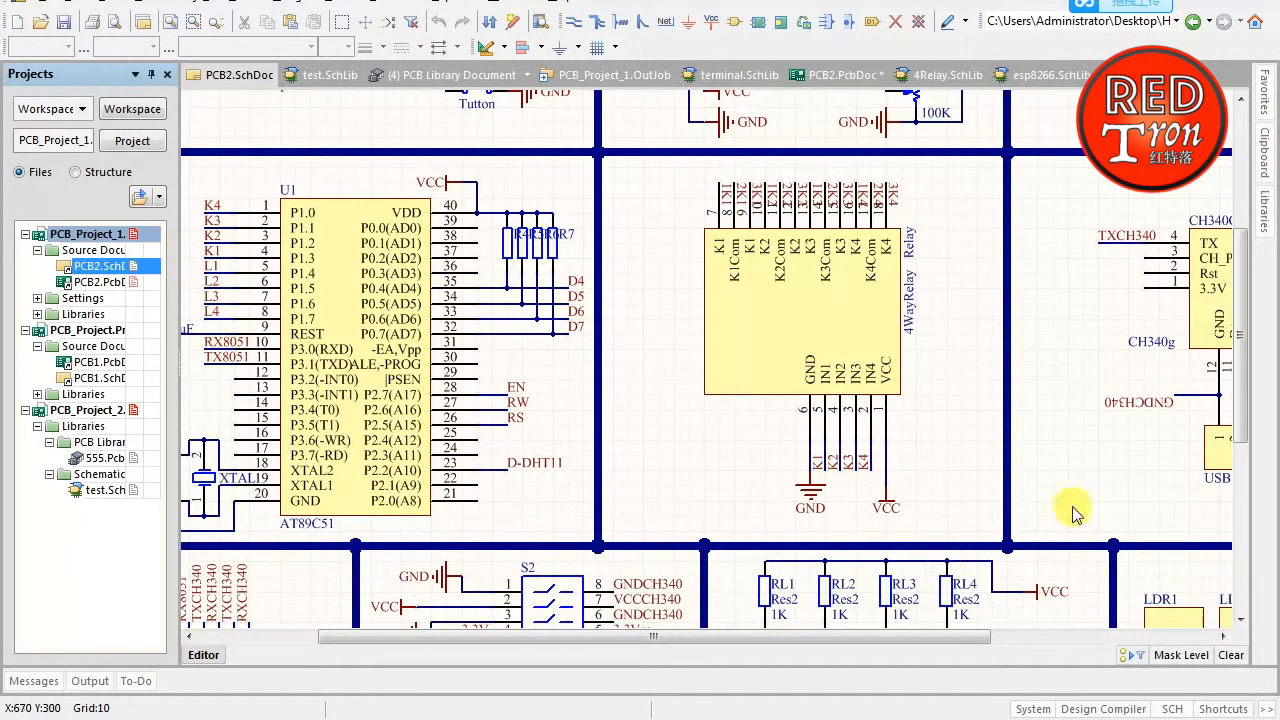
click(1265, 215)
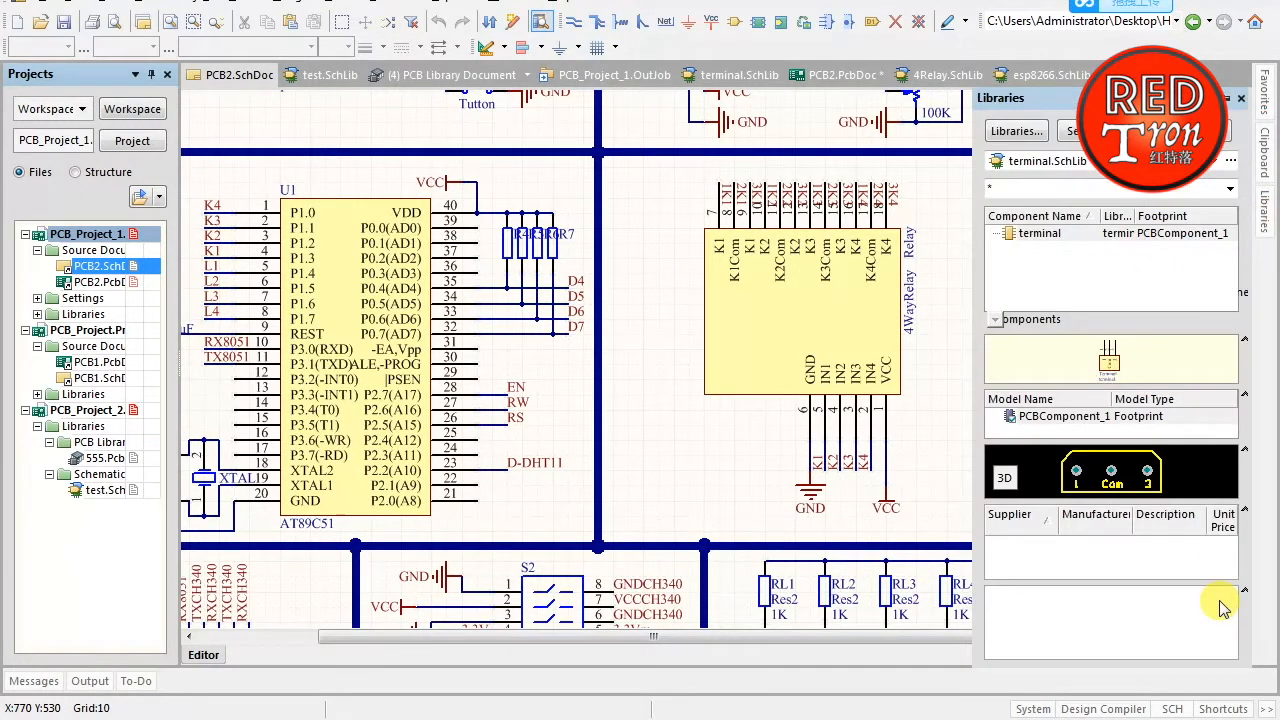
click(1216, 160)
scroll(1229, 434, down, 1)
drag(1229, 446, 1200, 189)
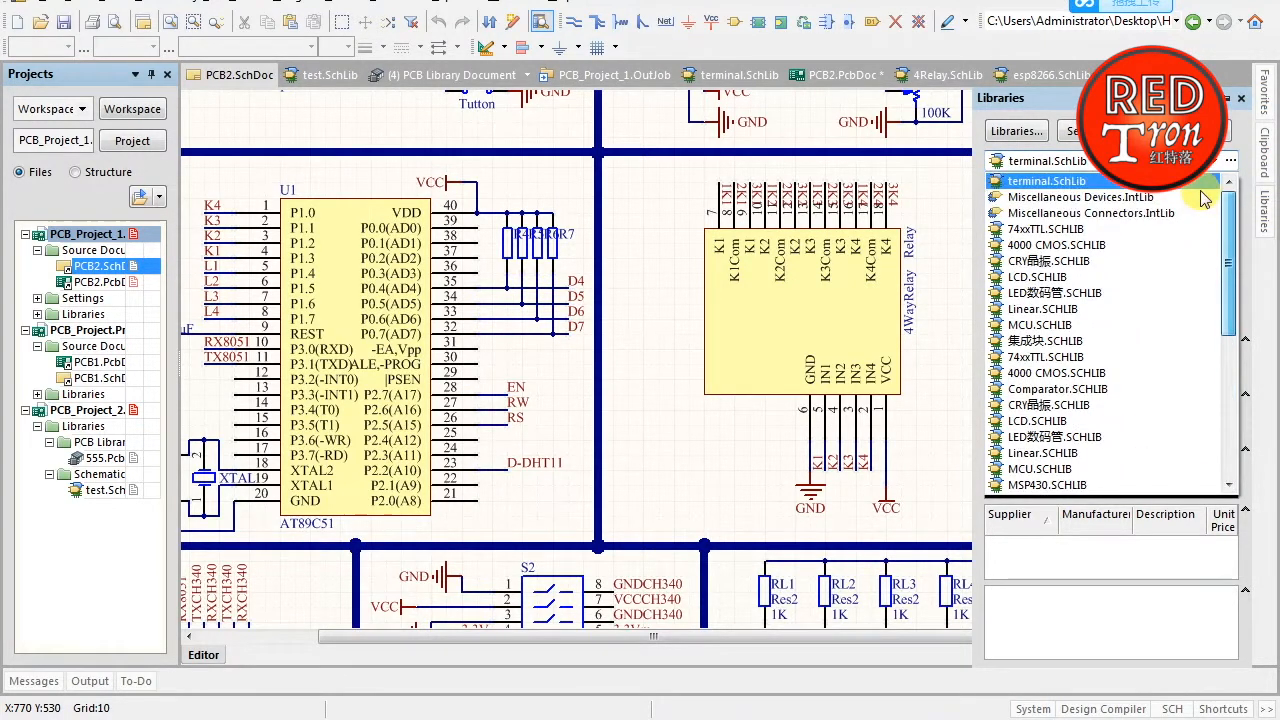
click(1016, 131)
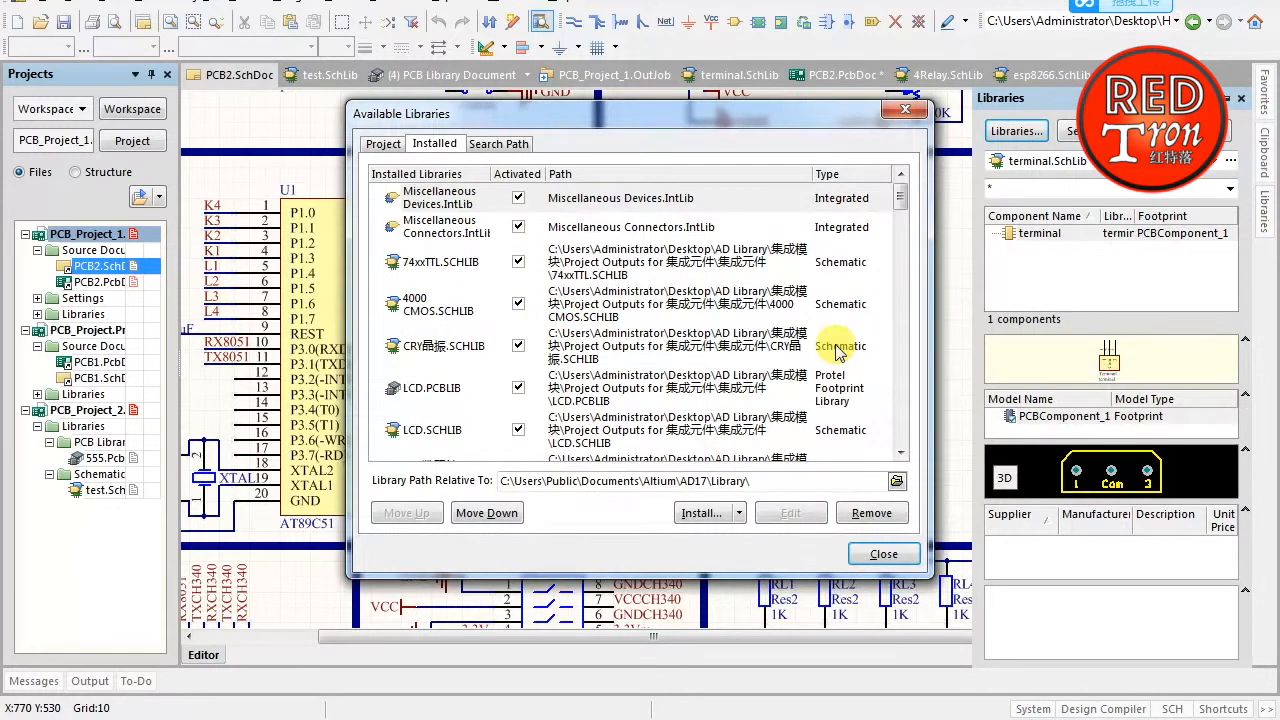
click(702, 513)
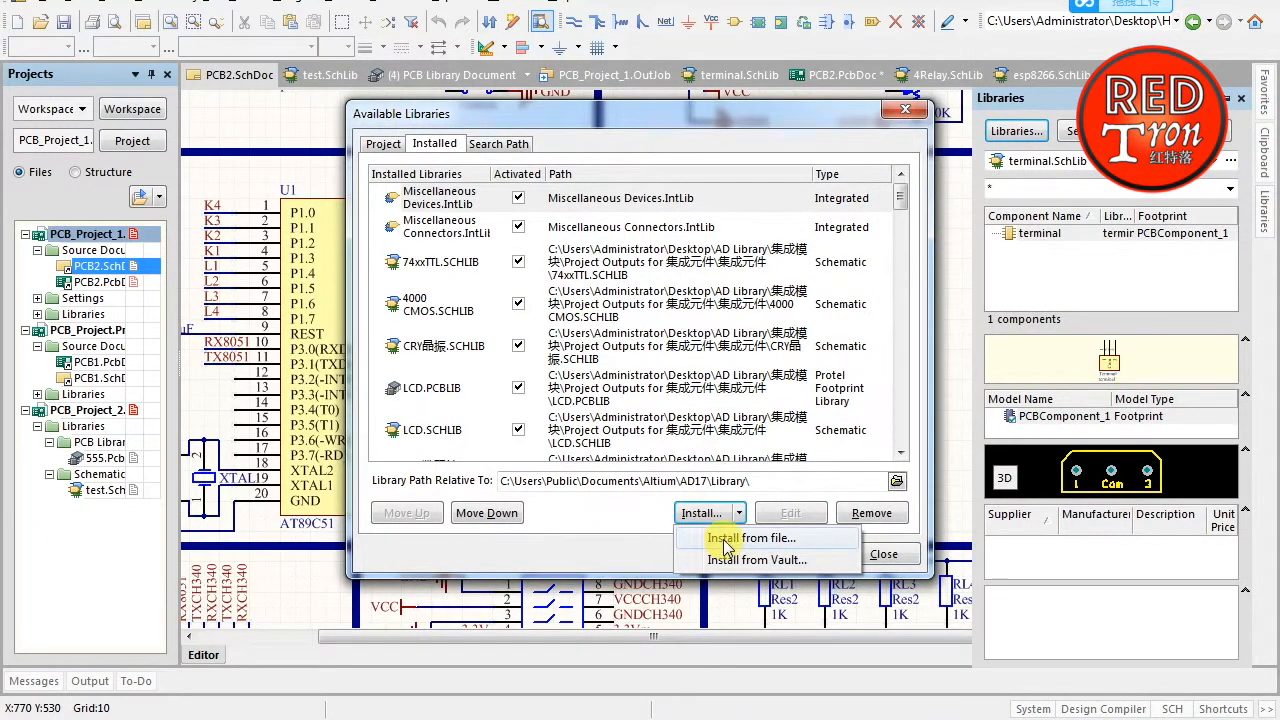
click(724, 539)
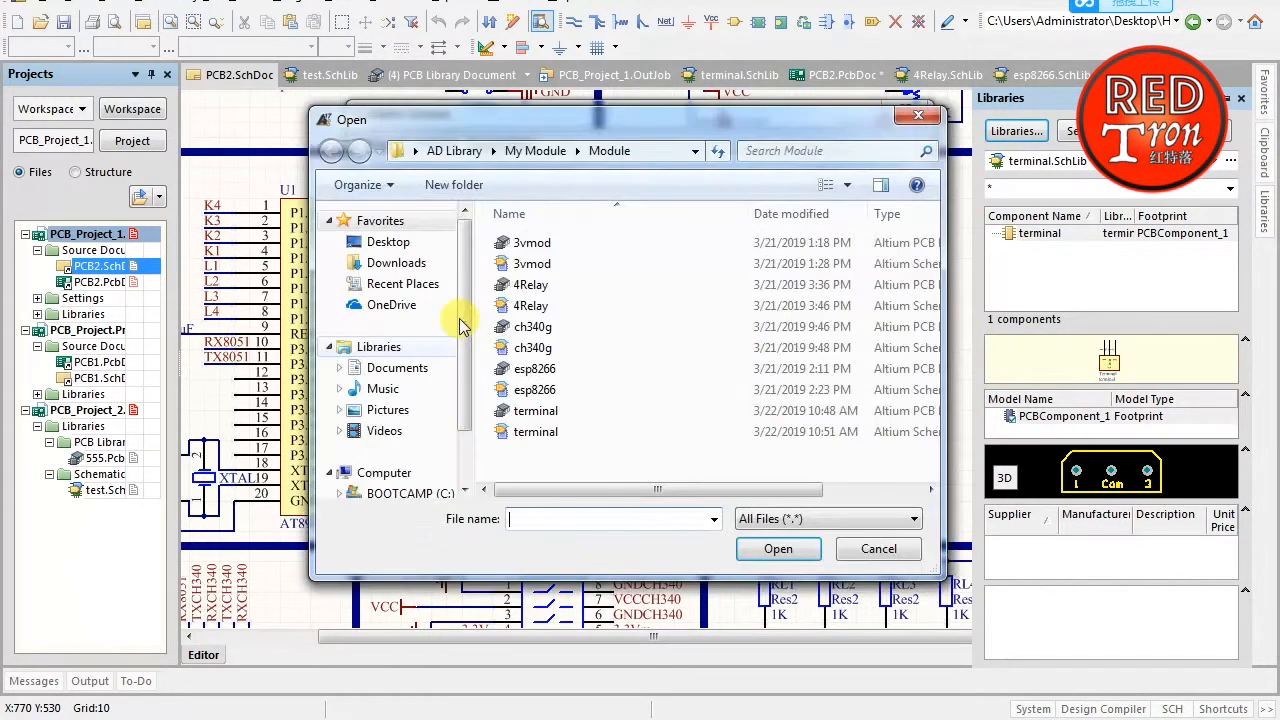
click(454, 150)
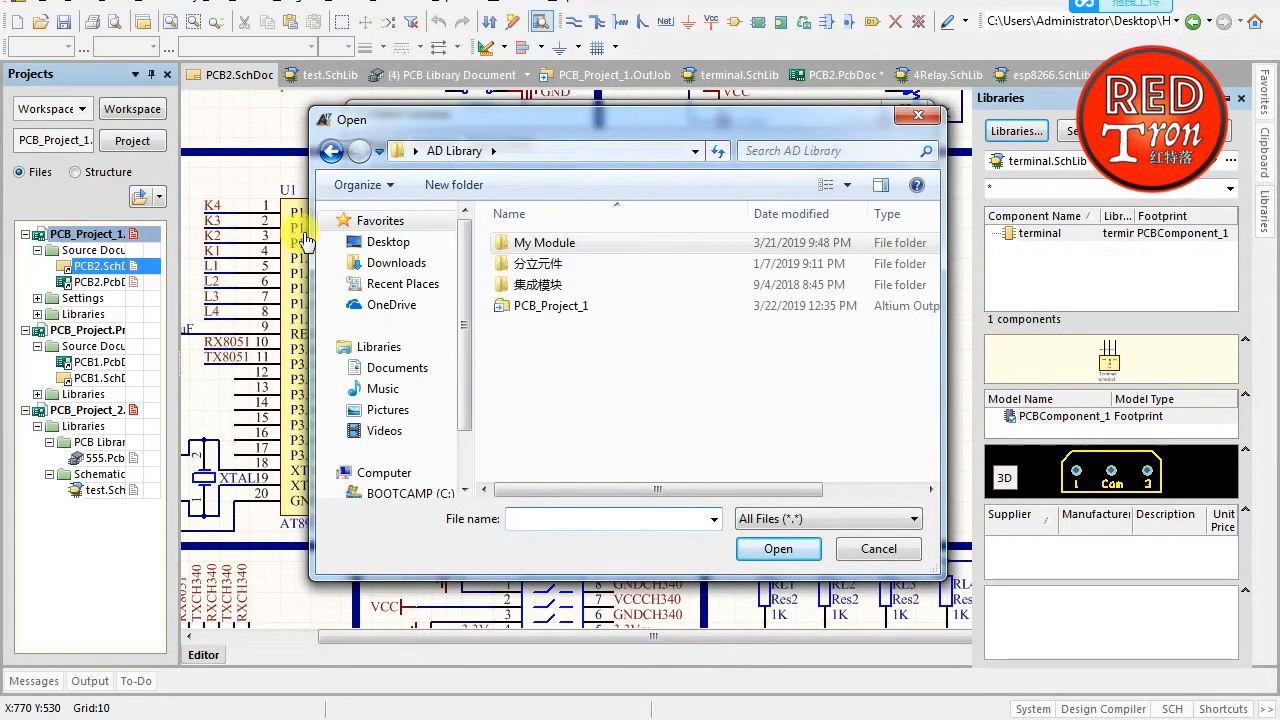
click(591, 358)
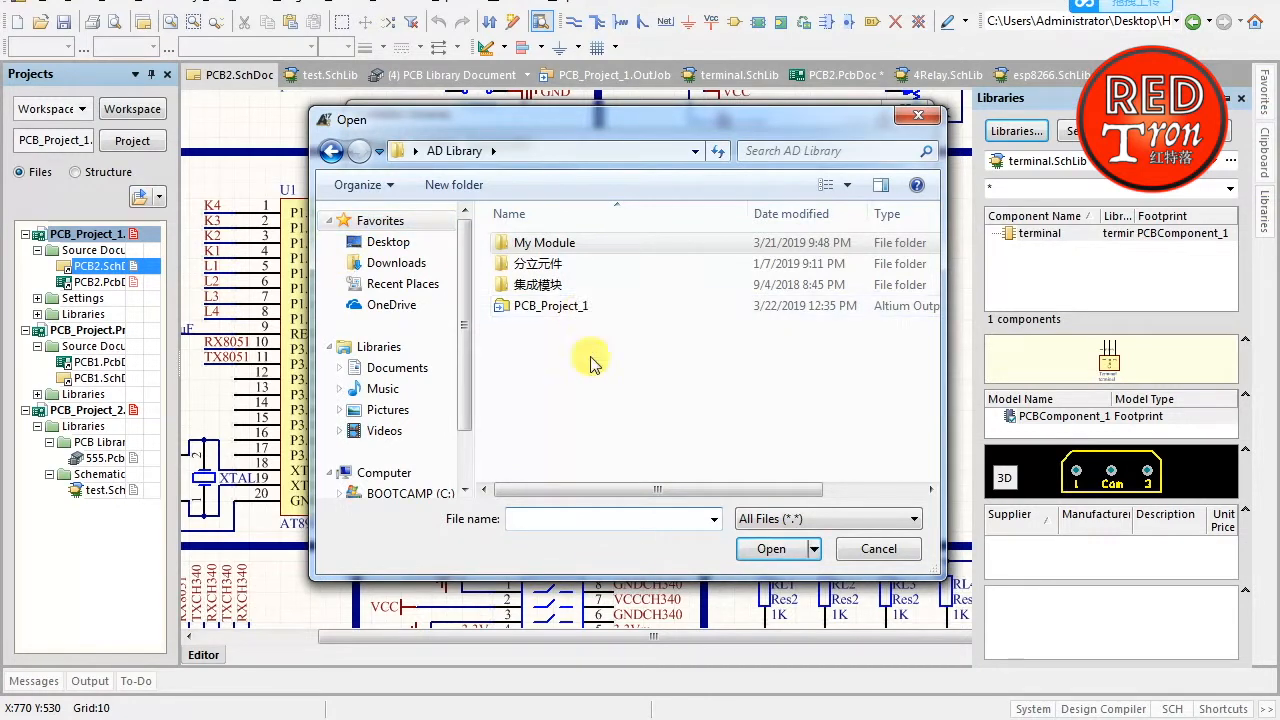
double_click(576, 248)
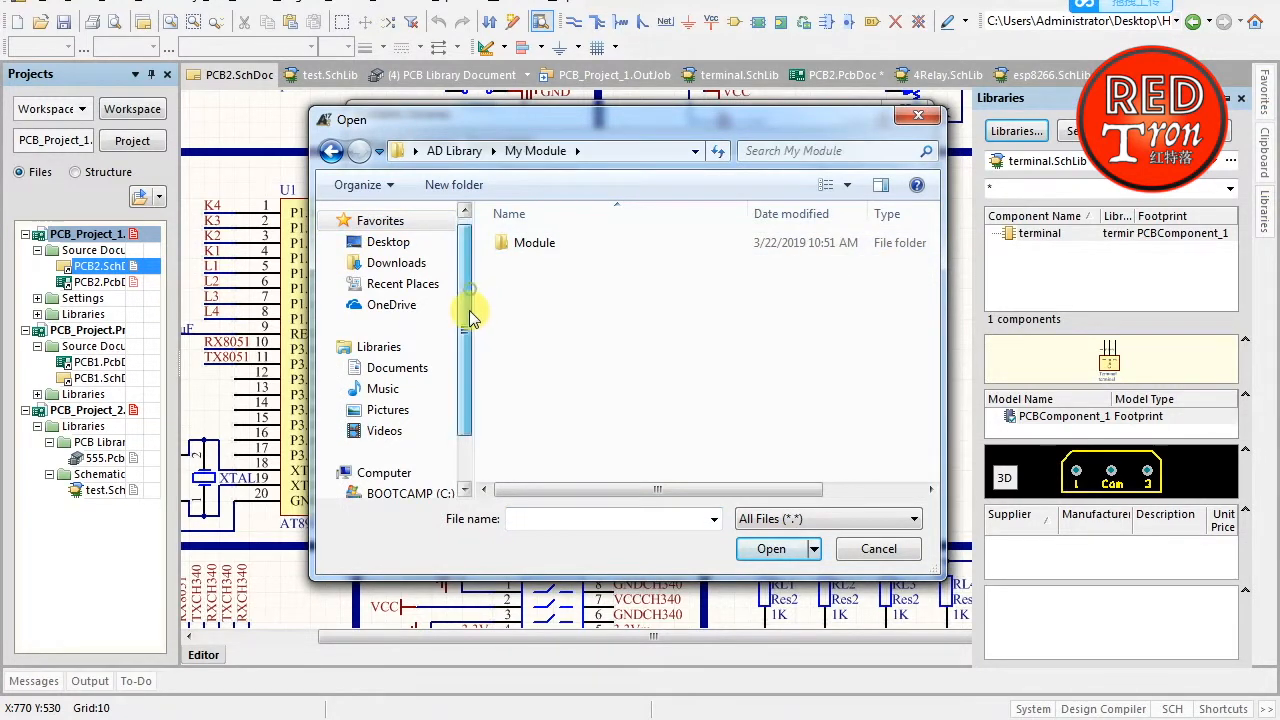
scroll(469, 310, down, 2)
scroll(469, 300, up, 2)
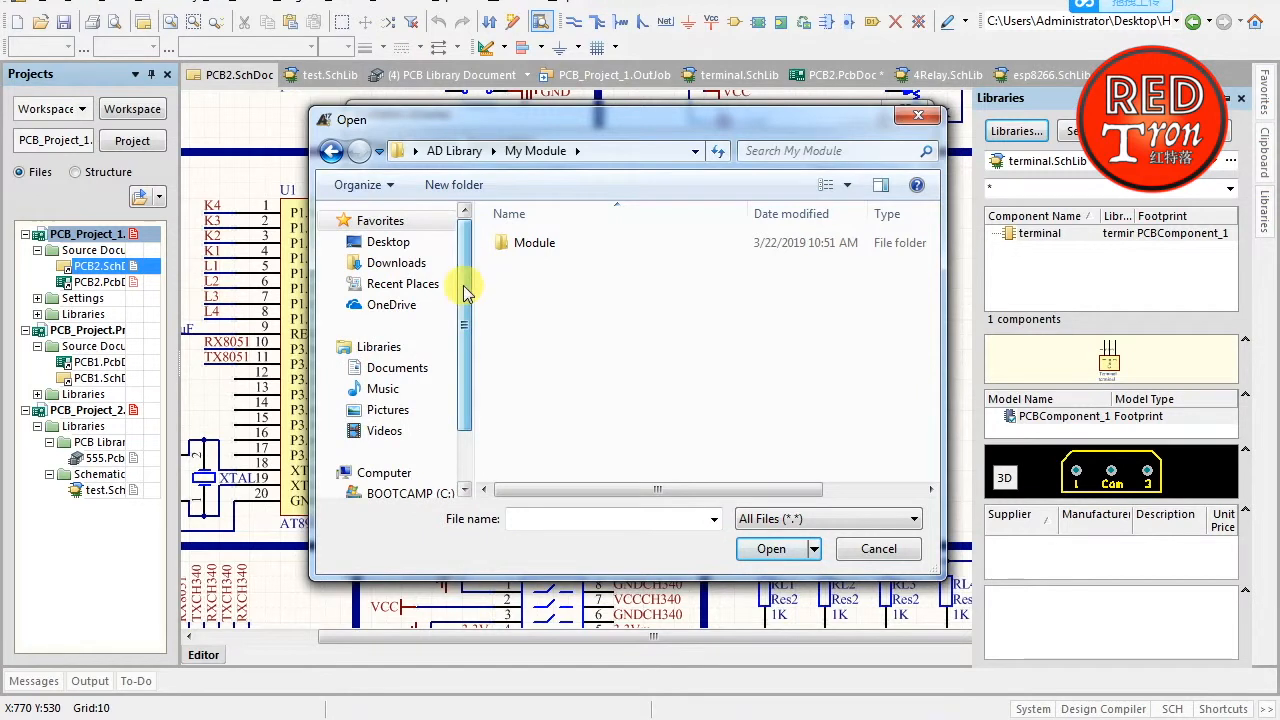
drag(463, 234, 464, 282)
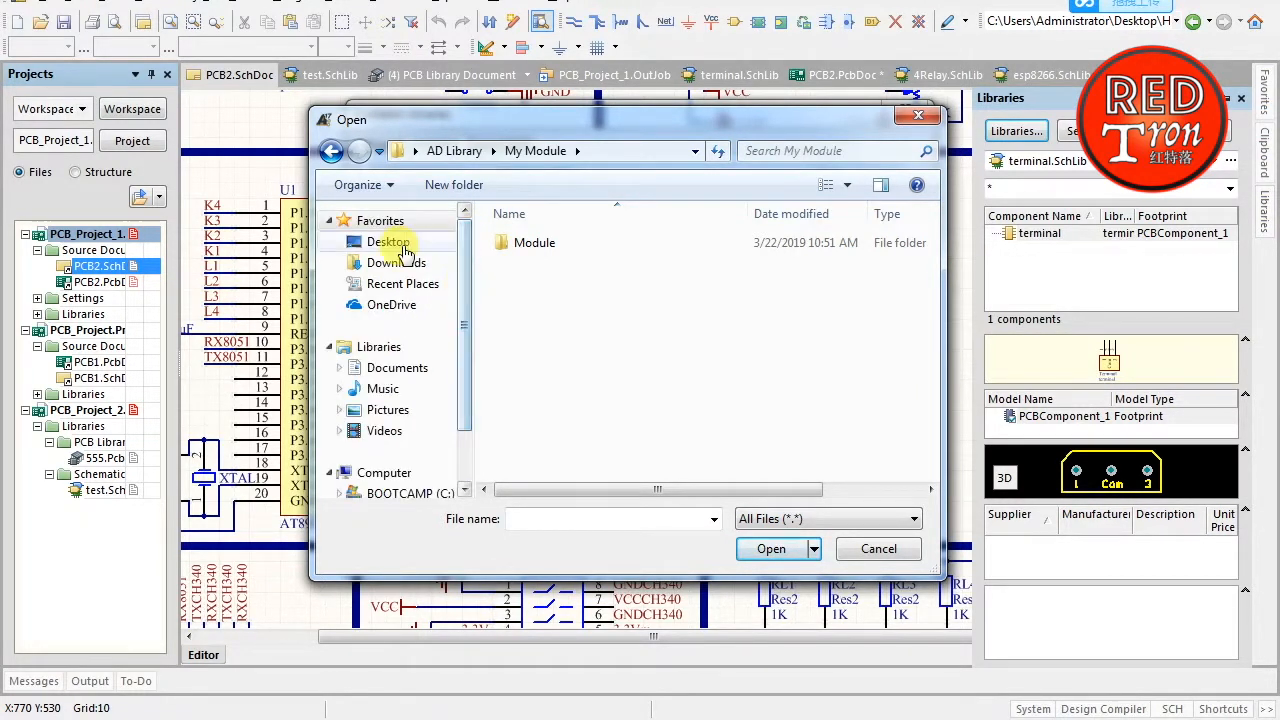
click(380, 242)
scroll(770, 340, down, 5)
drag(927, 304, 908, 349)
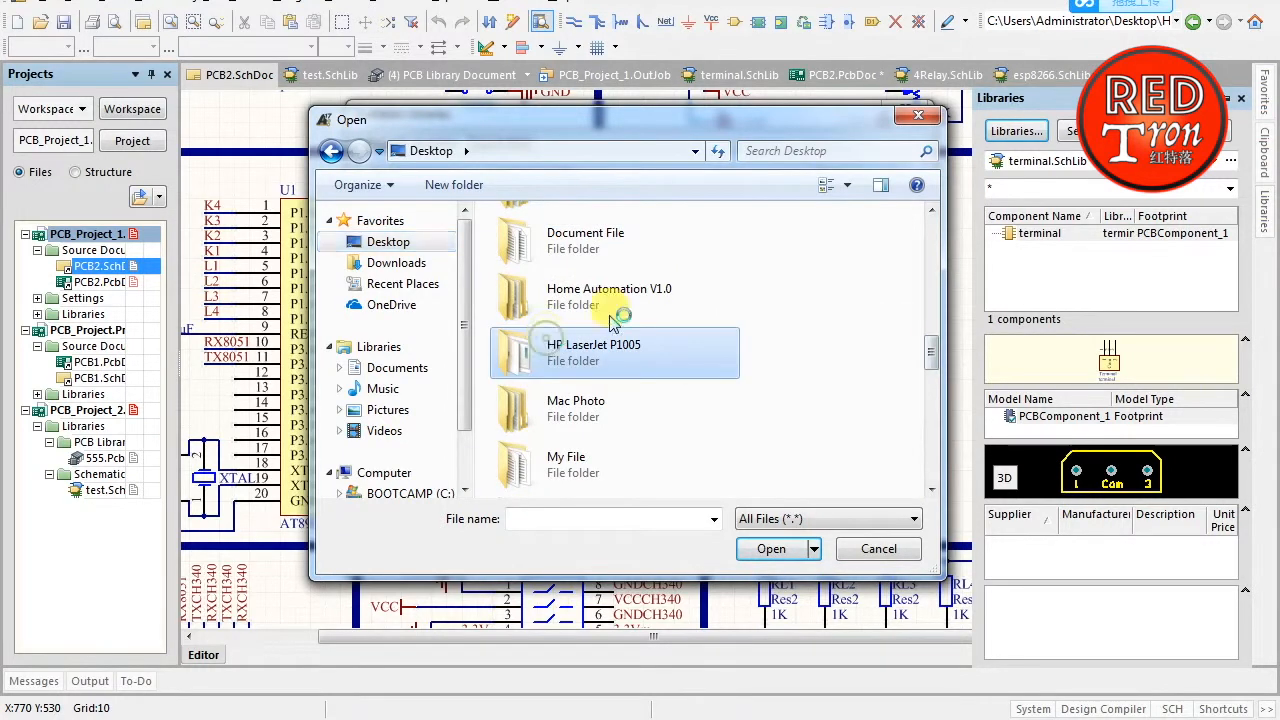
double_click(716, 284)
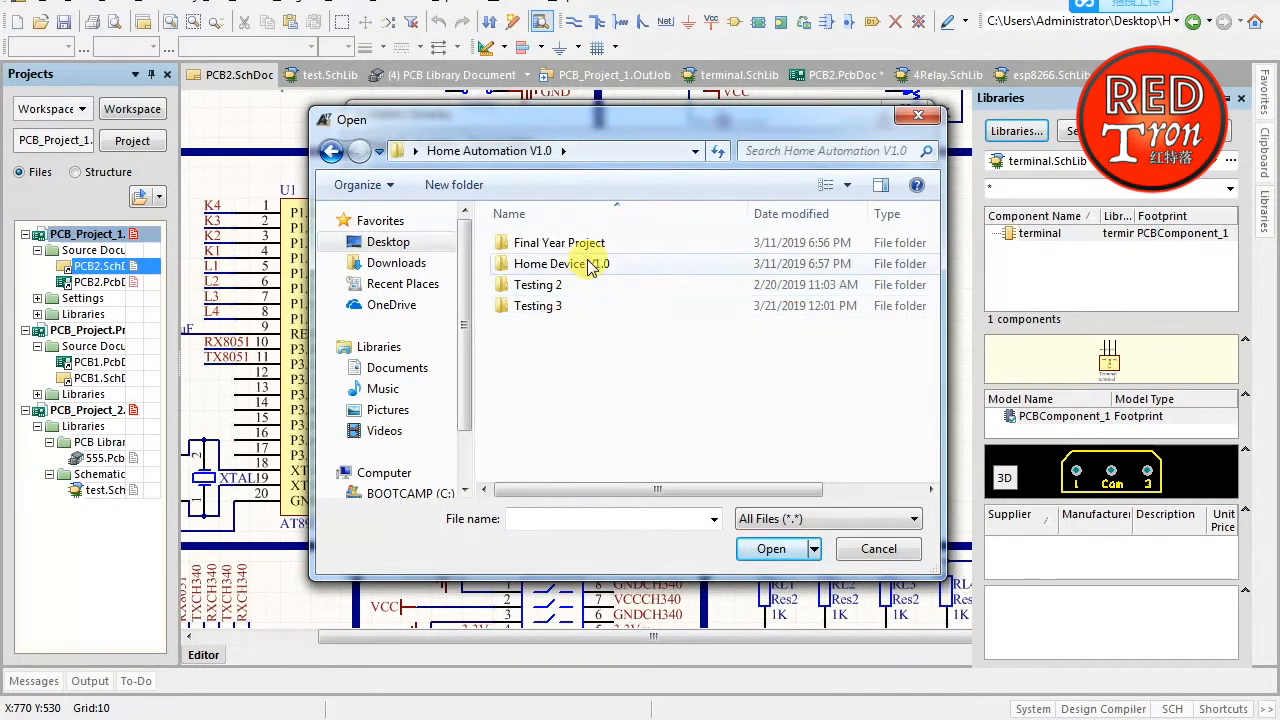
double_click(540, 306)
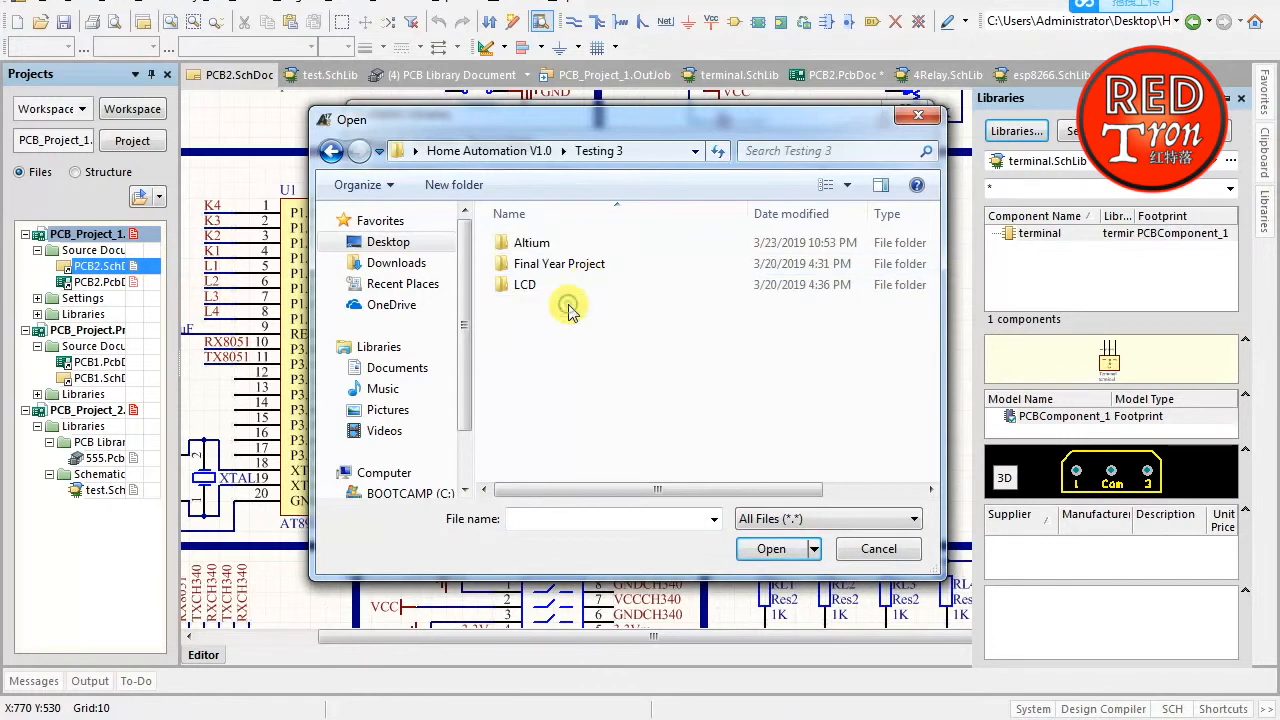
double_click(548, 244)
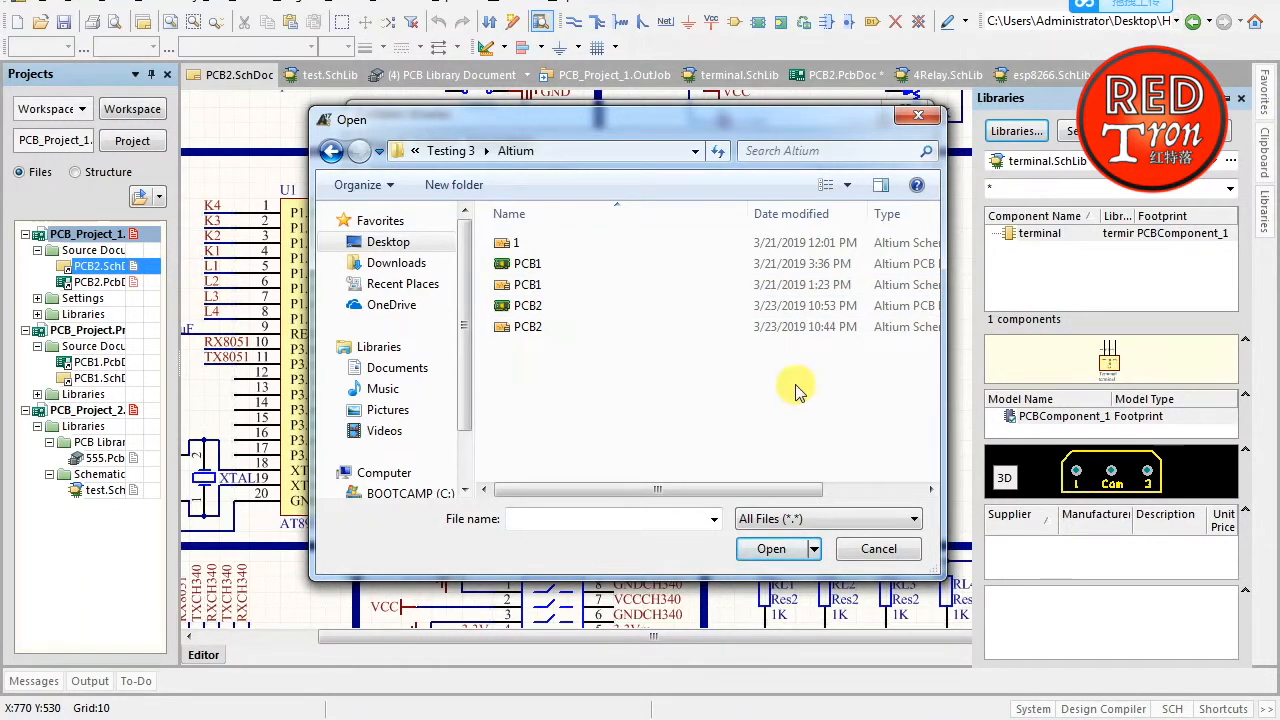
drag(465, 364, 462, 314)
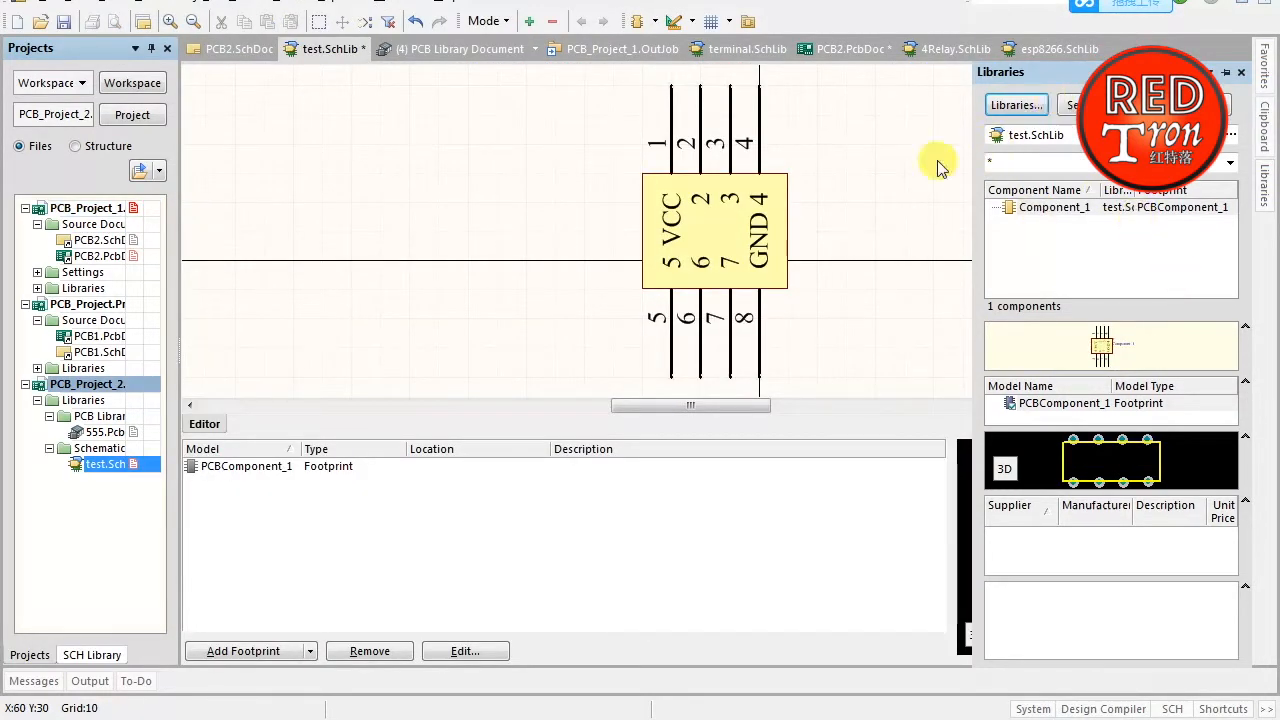
Install the 555 PCB library and the test schematic library from the Altium Projects\PCB_Project_2 folder into the available libraries
click(1010, 106)
click(703, 514)
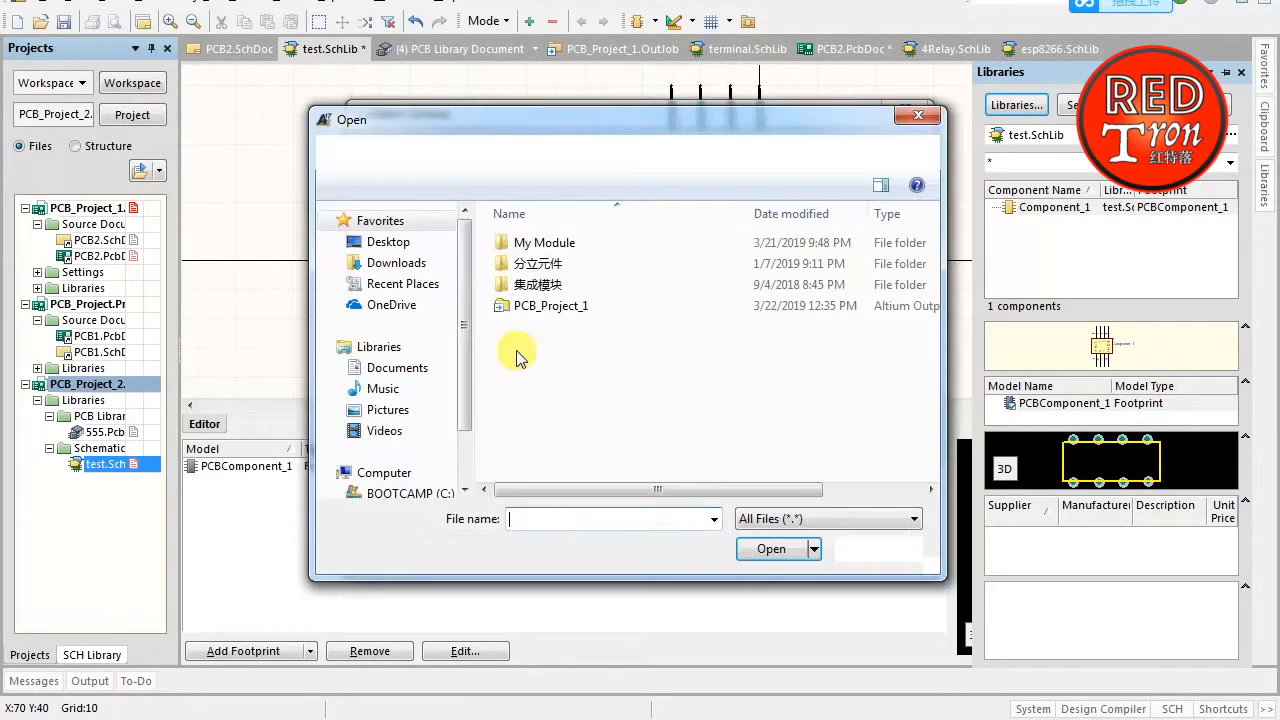
click(545, 150)
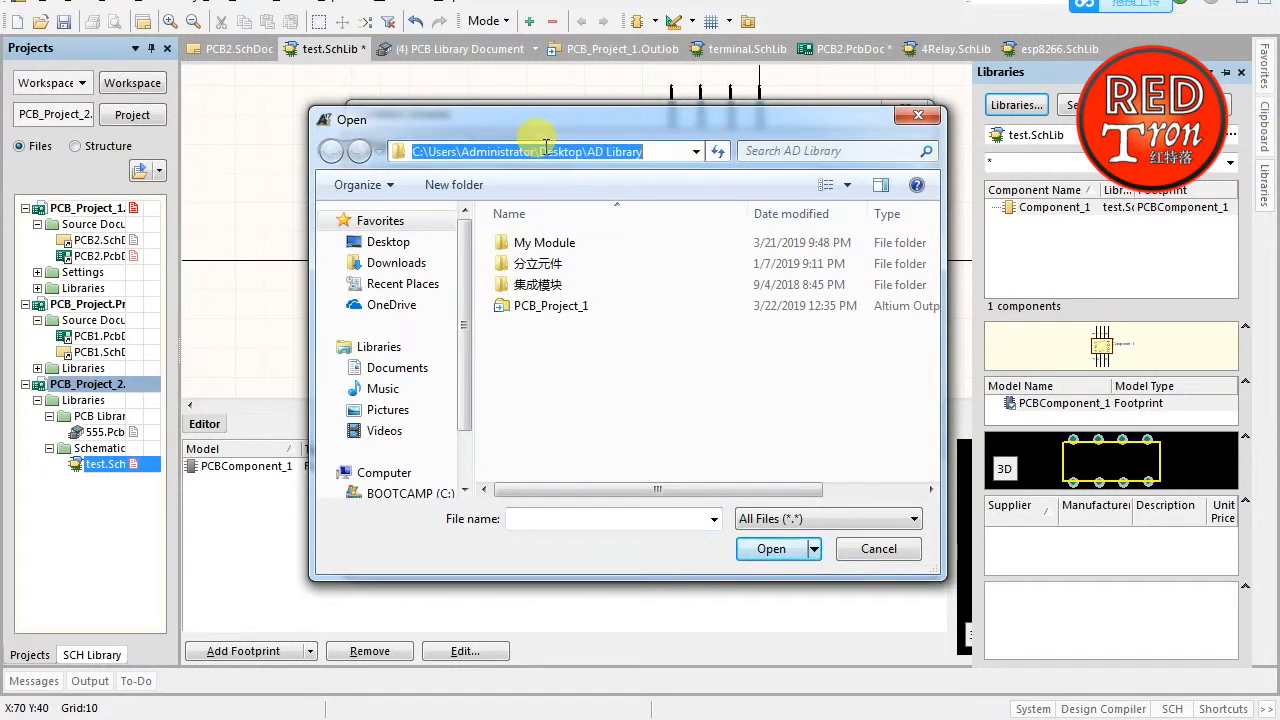
key(ctrl+v)
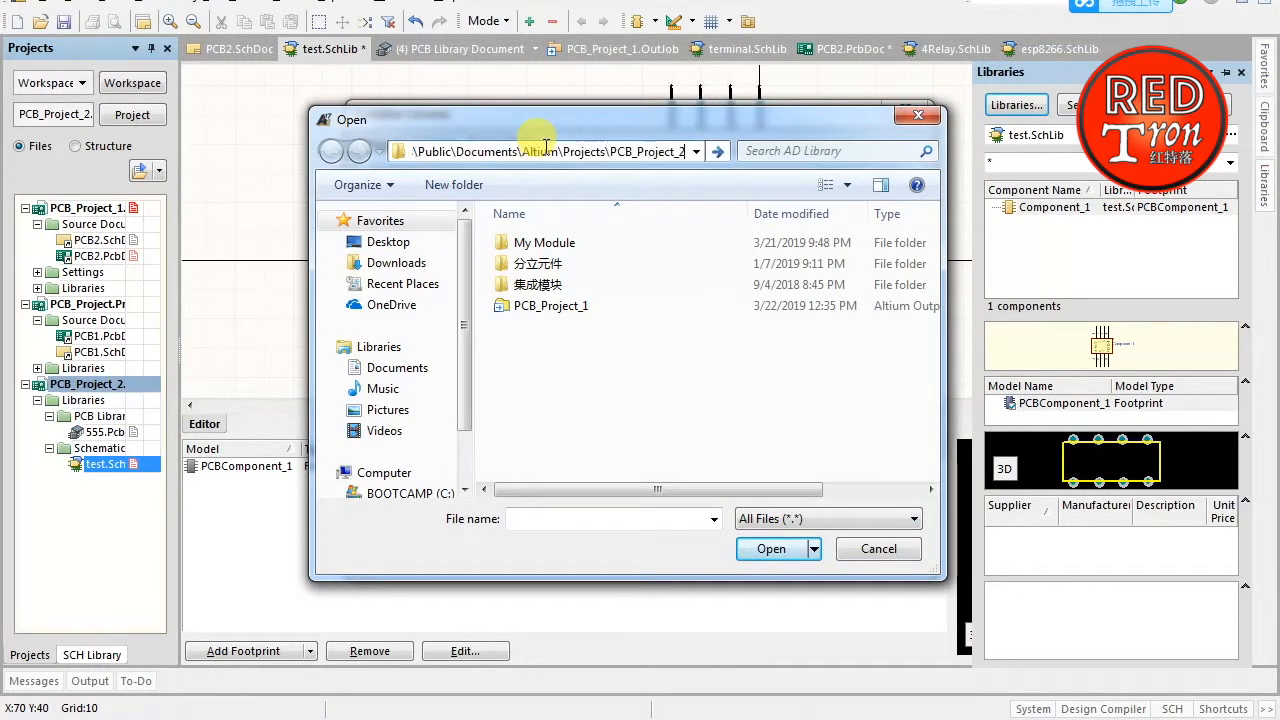
key(Return)
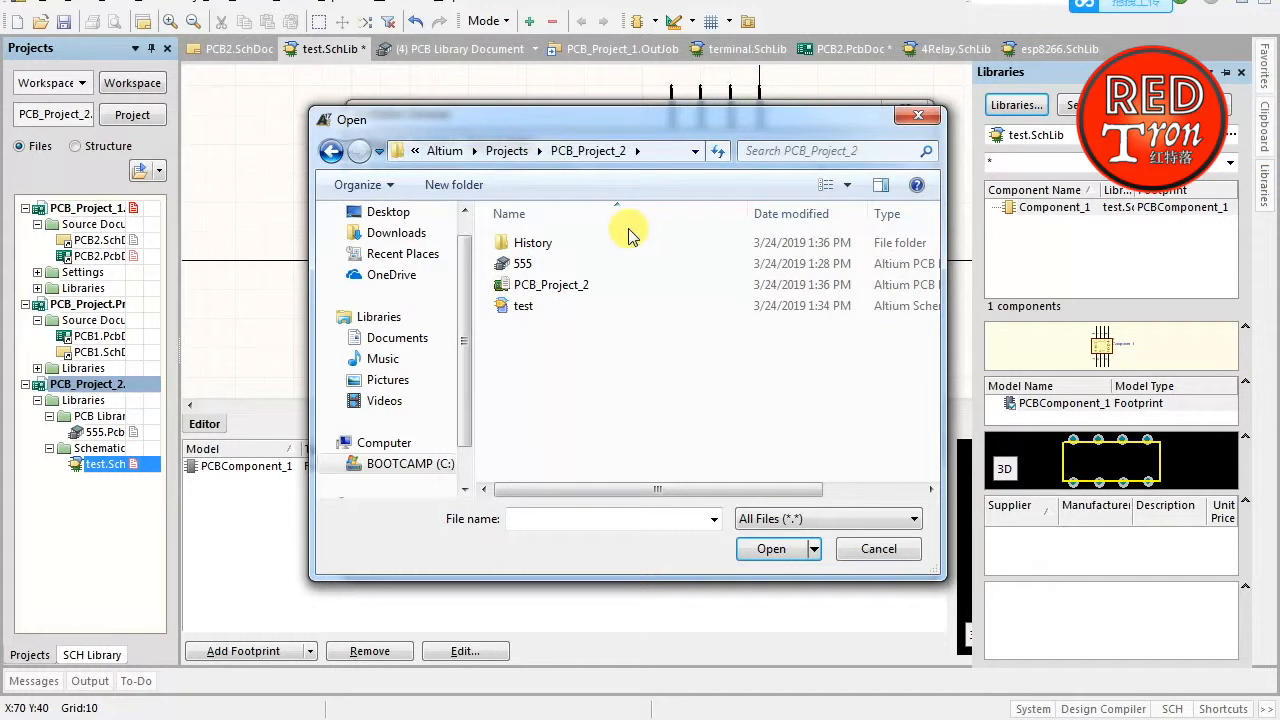
click(543, 268)
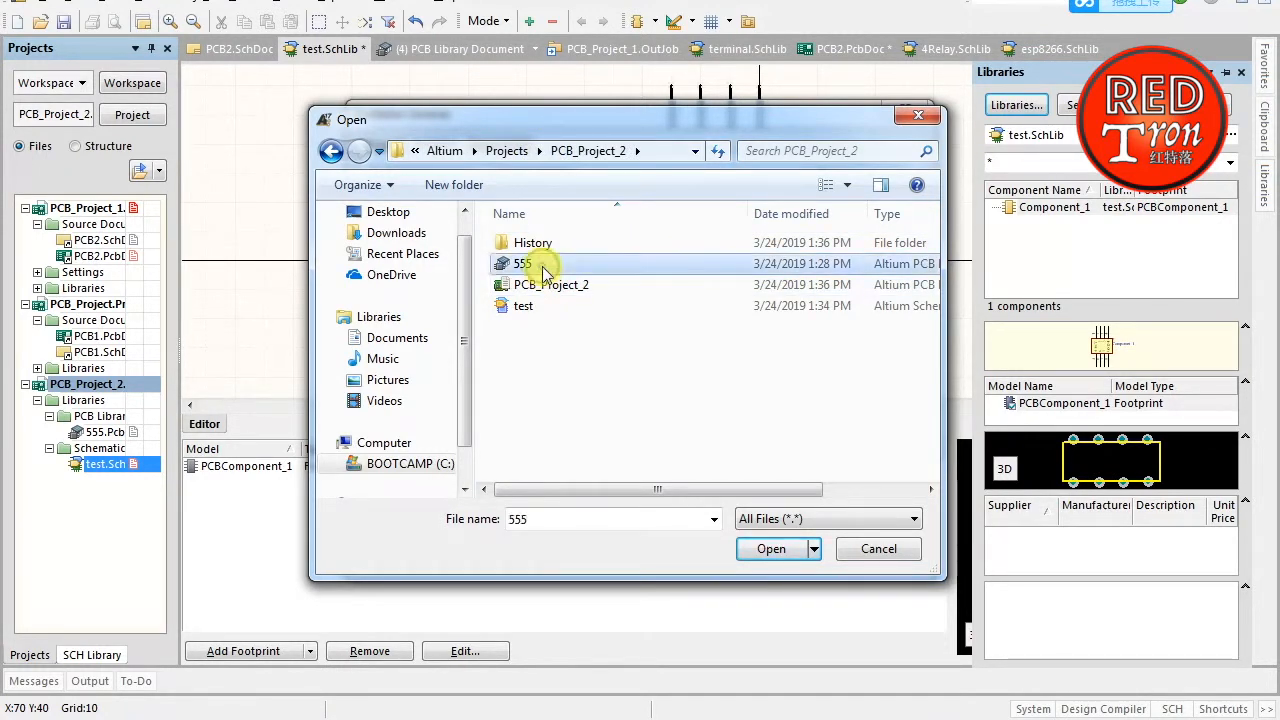
ctrl+click(558, 310)
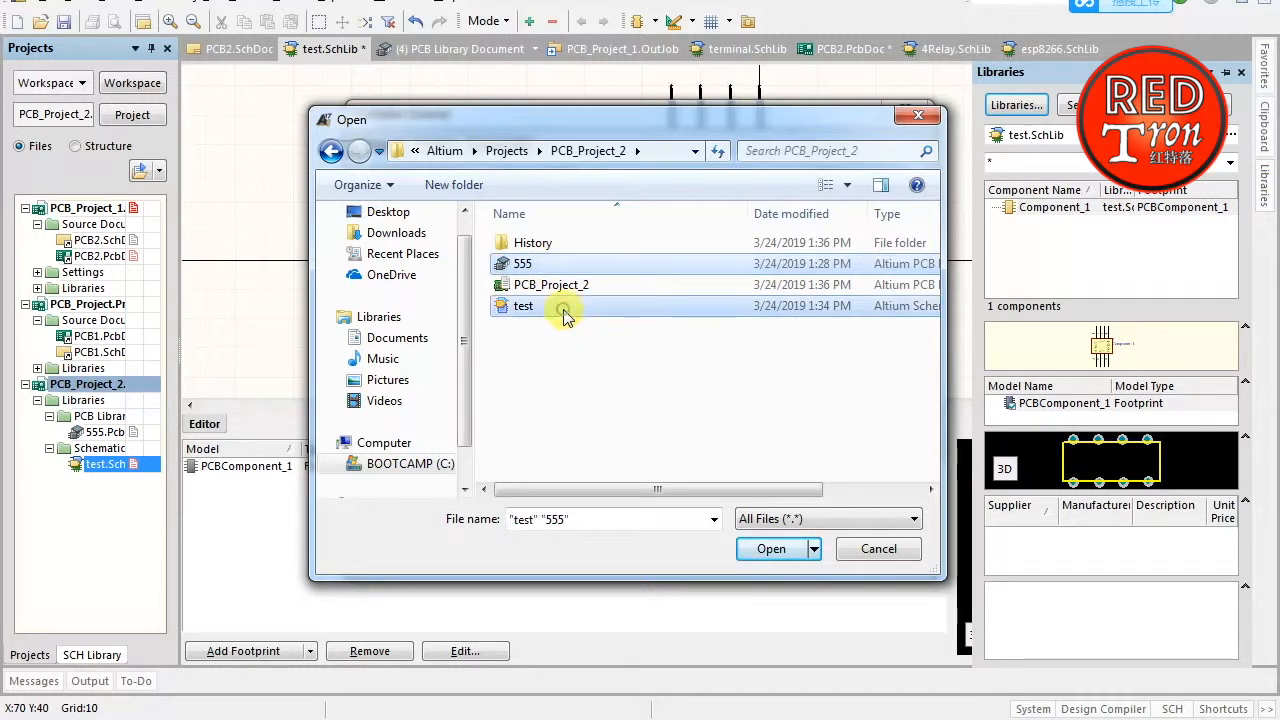
click(767, 550)
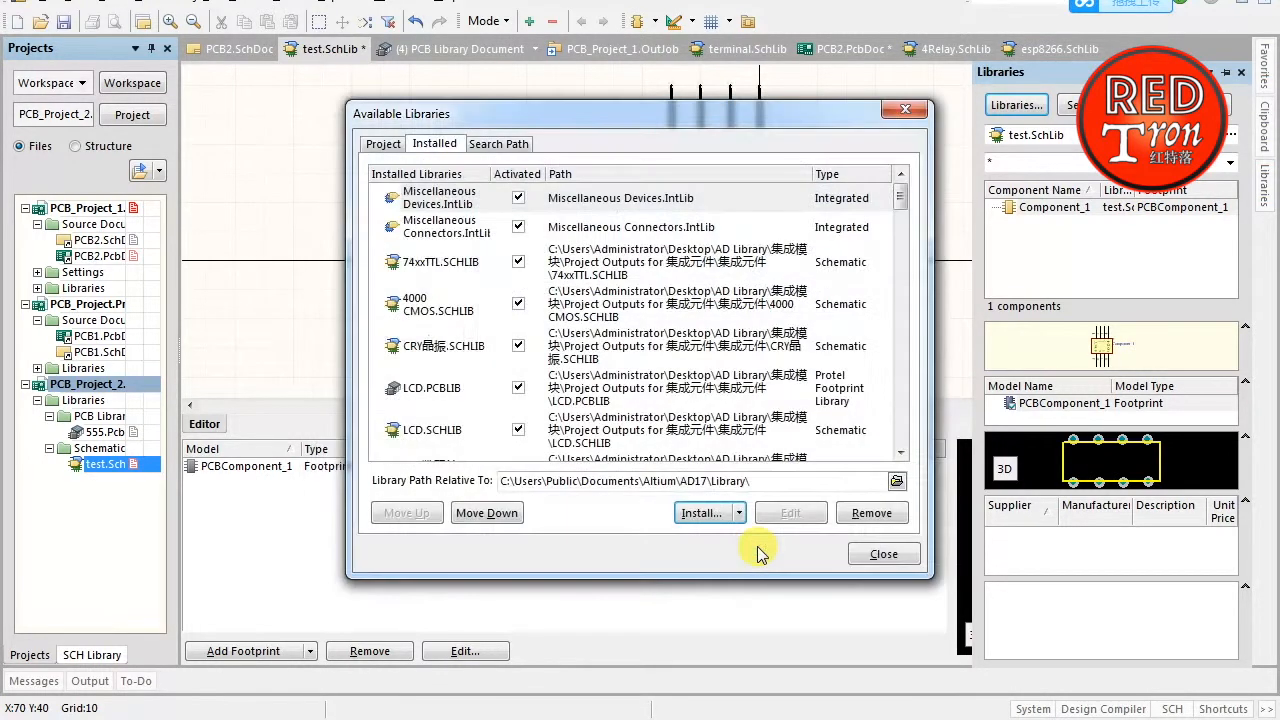
click(884, 554)
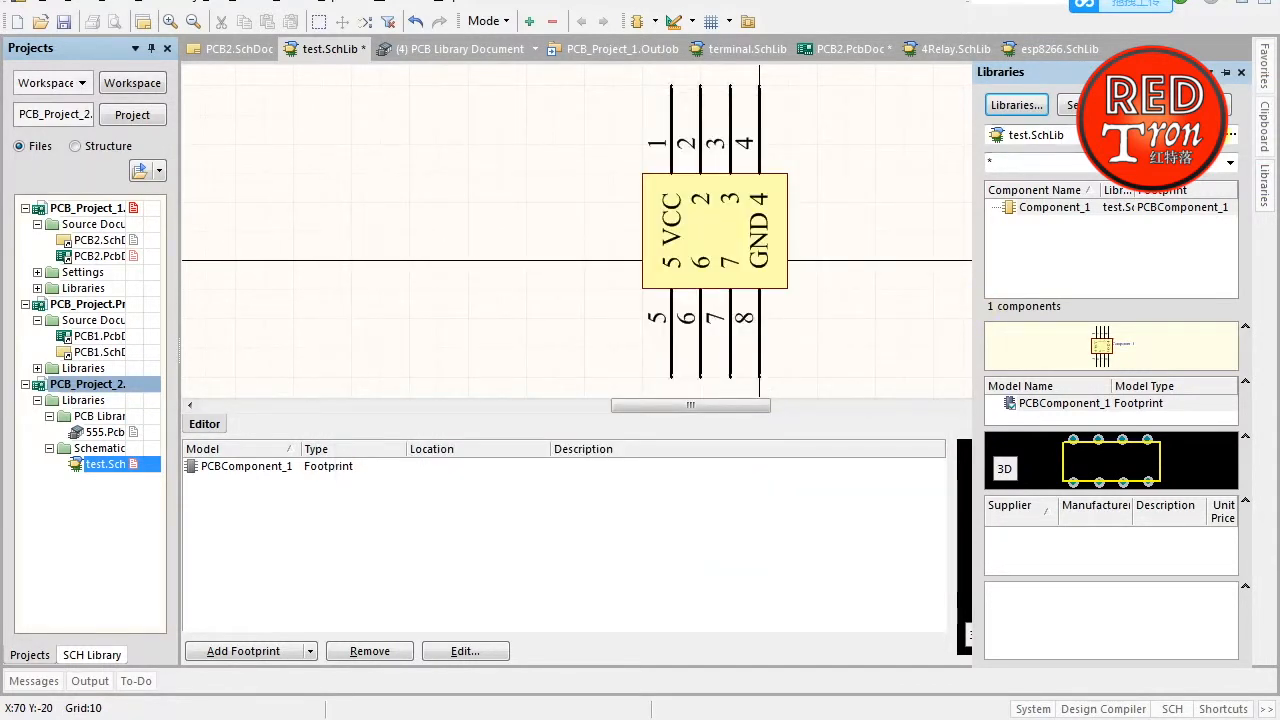
Choose test.SchLib as the current library and try to place its Component_1 in the open editor
click(1040, 135)
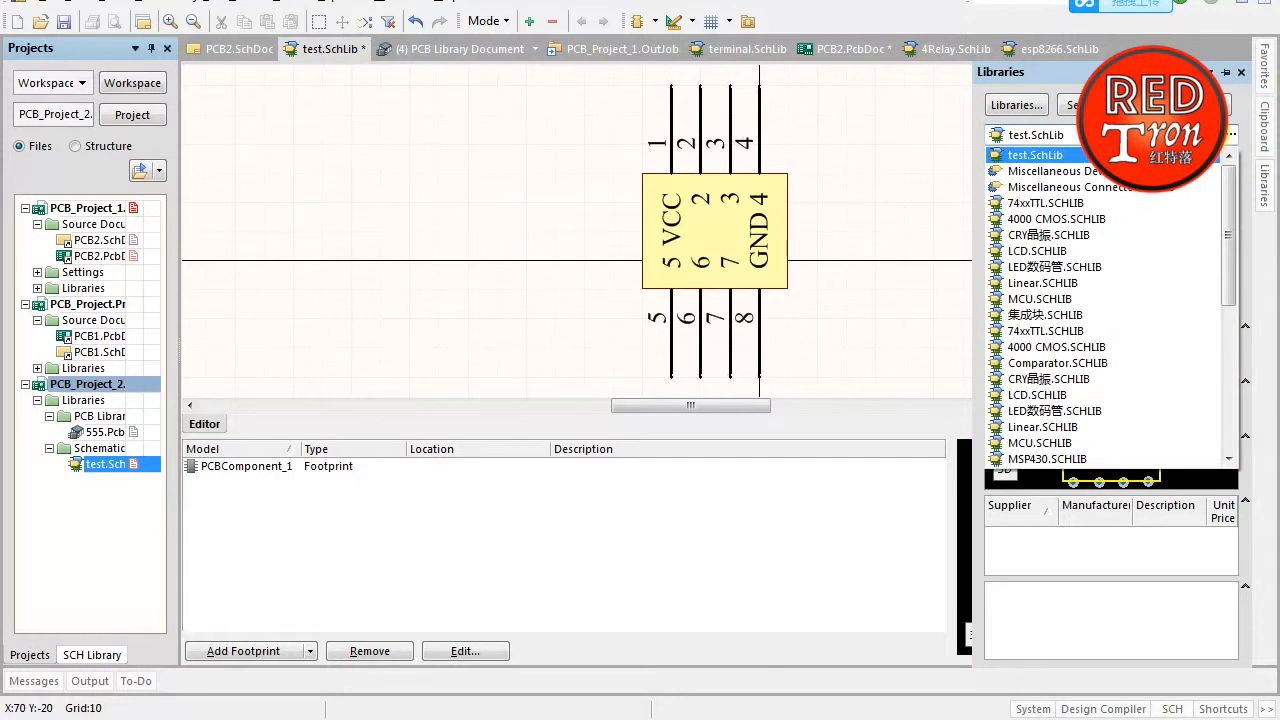
click(1190, 155)
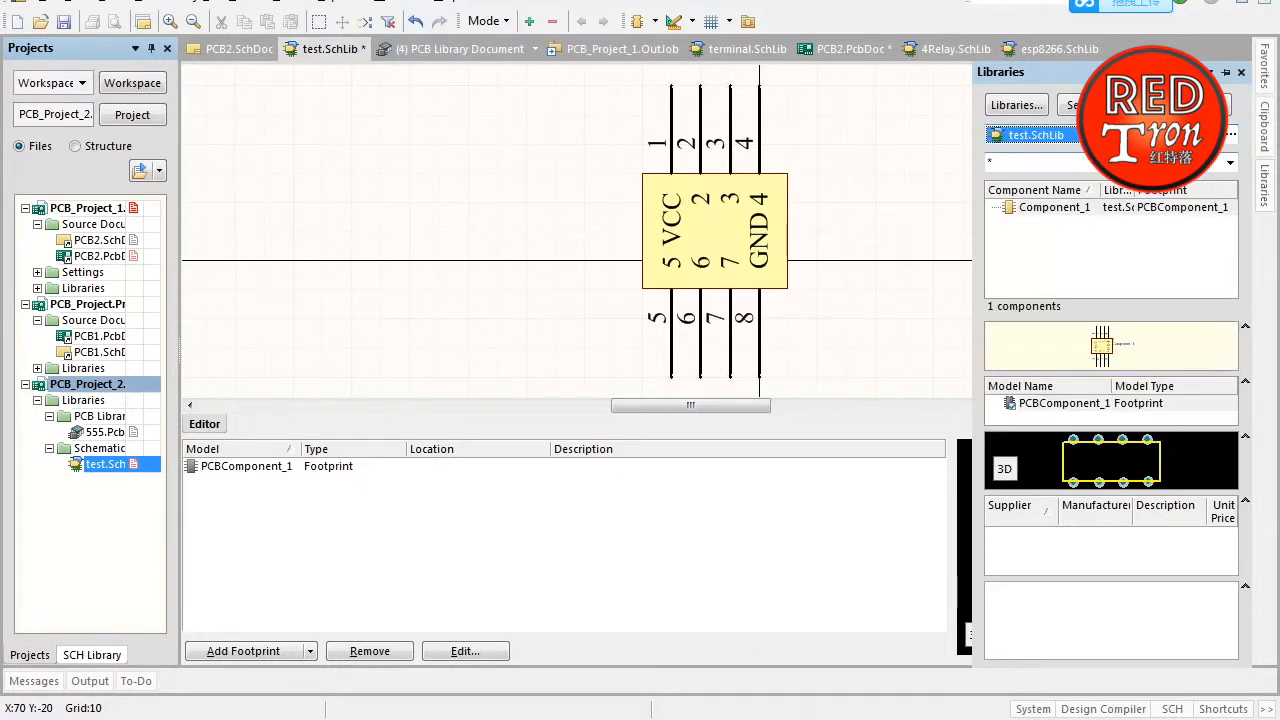
drag(1075, 210, 717, 247)
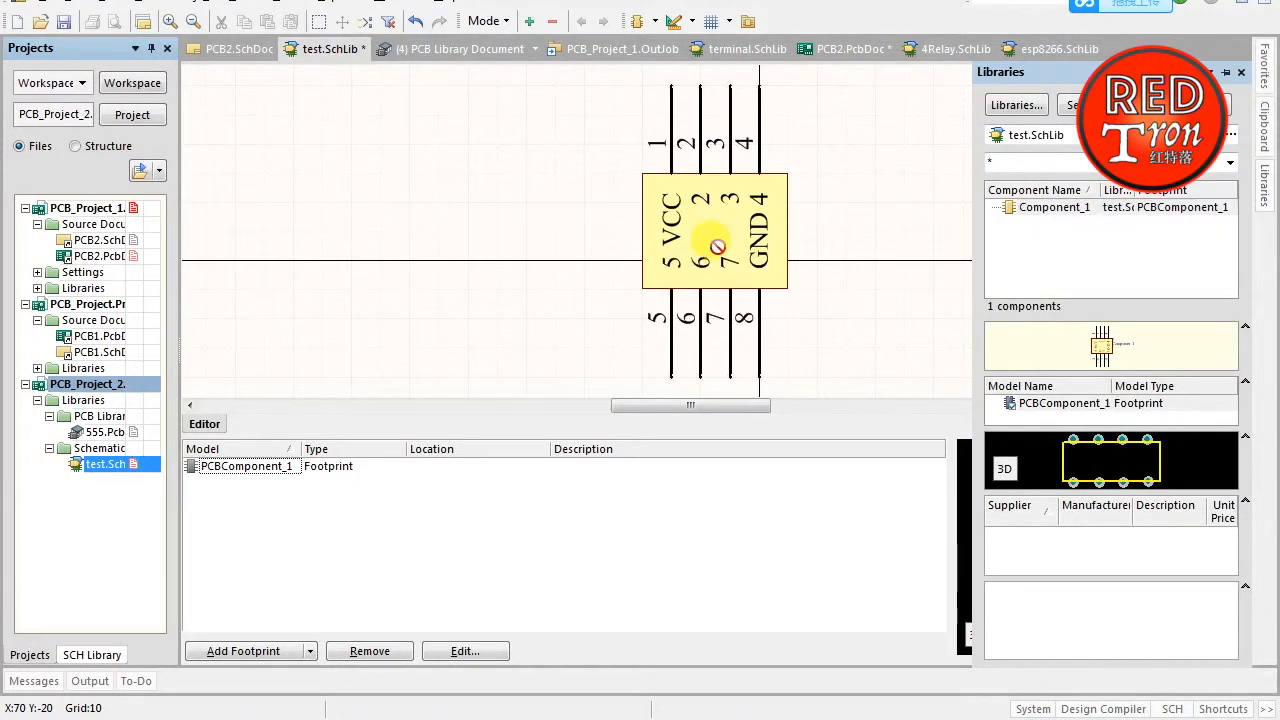
click(1264, 178)
drag(1110, 208, 878, 206)
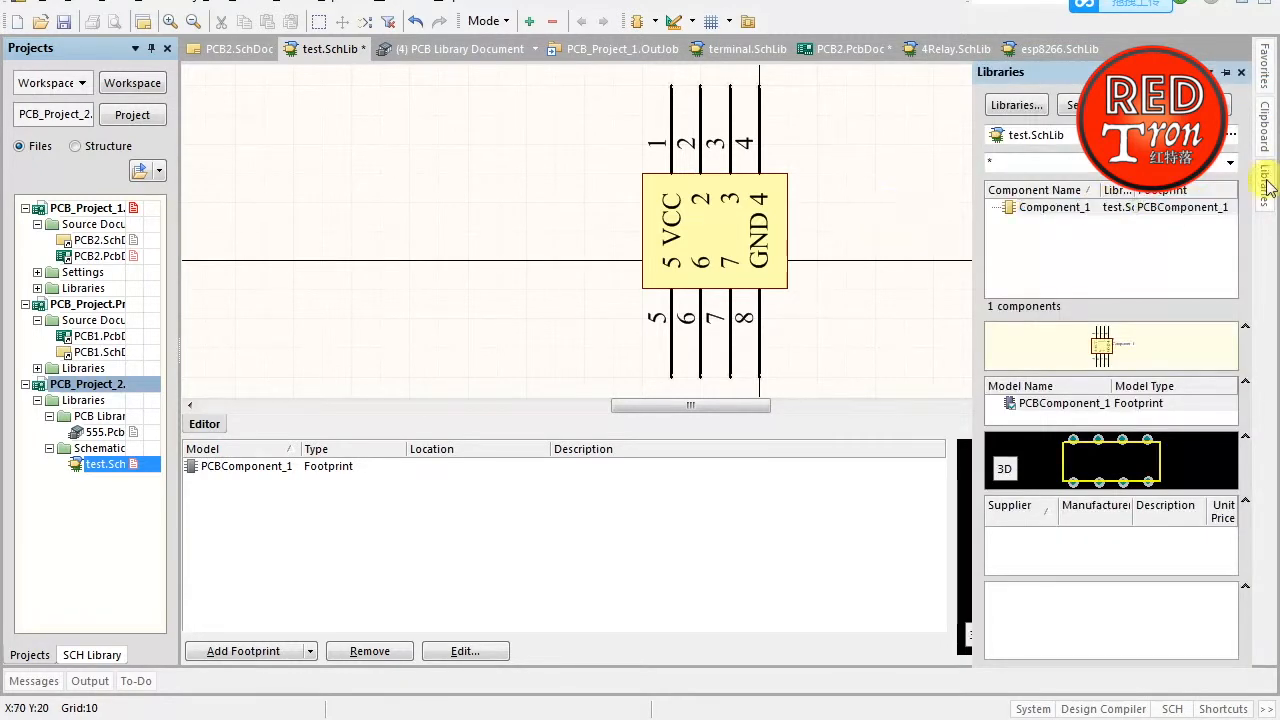
click(951, 188)
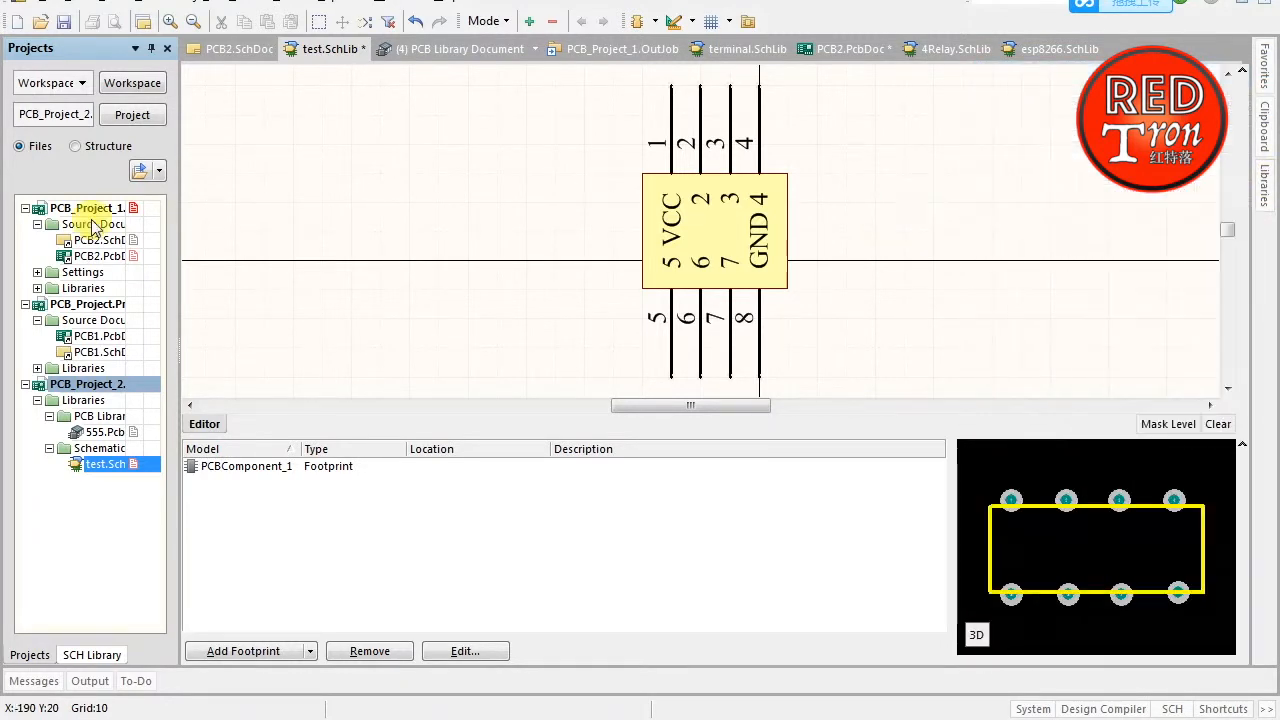
right_click(88, 209)
click(35, 432)
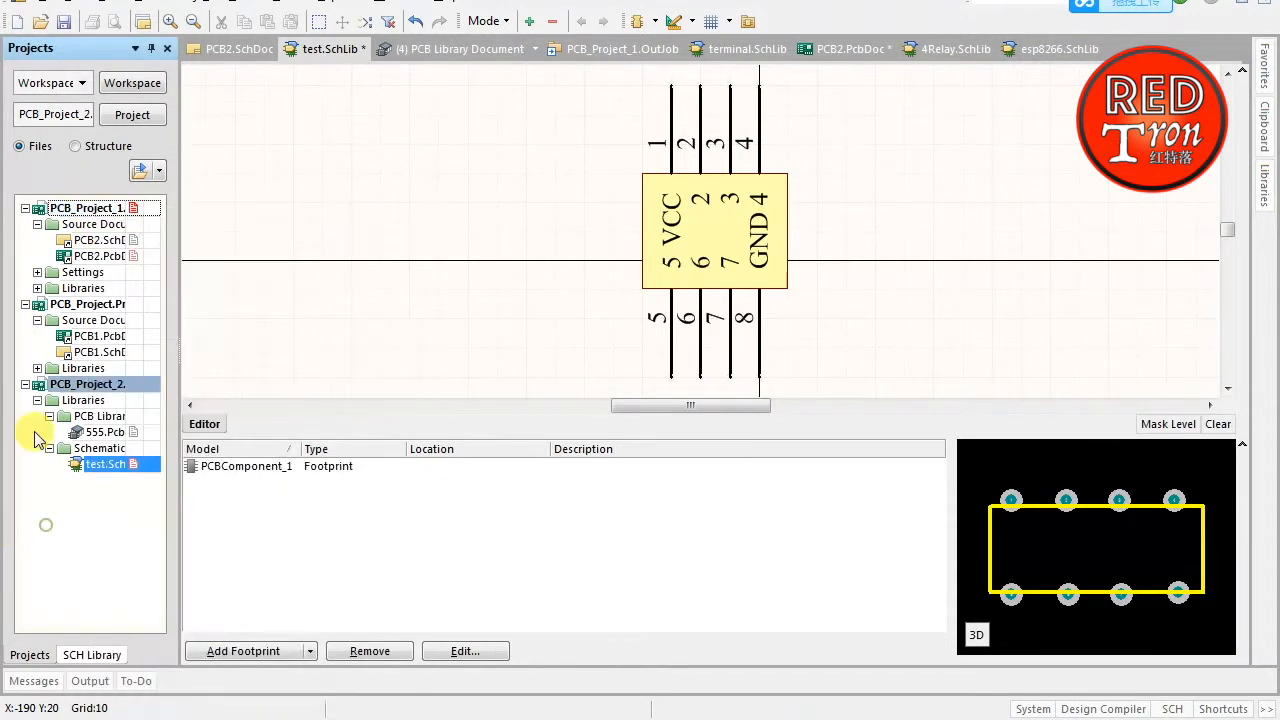
Add a new schematic document to PCB_Project_2
right_click(76, 384)
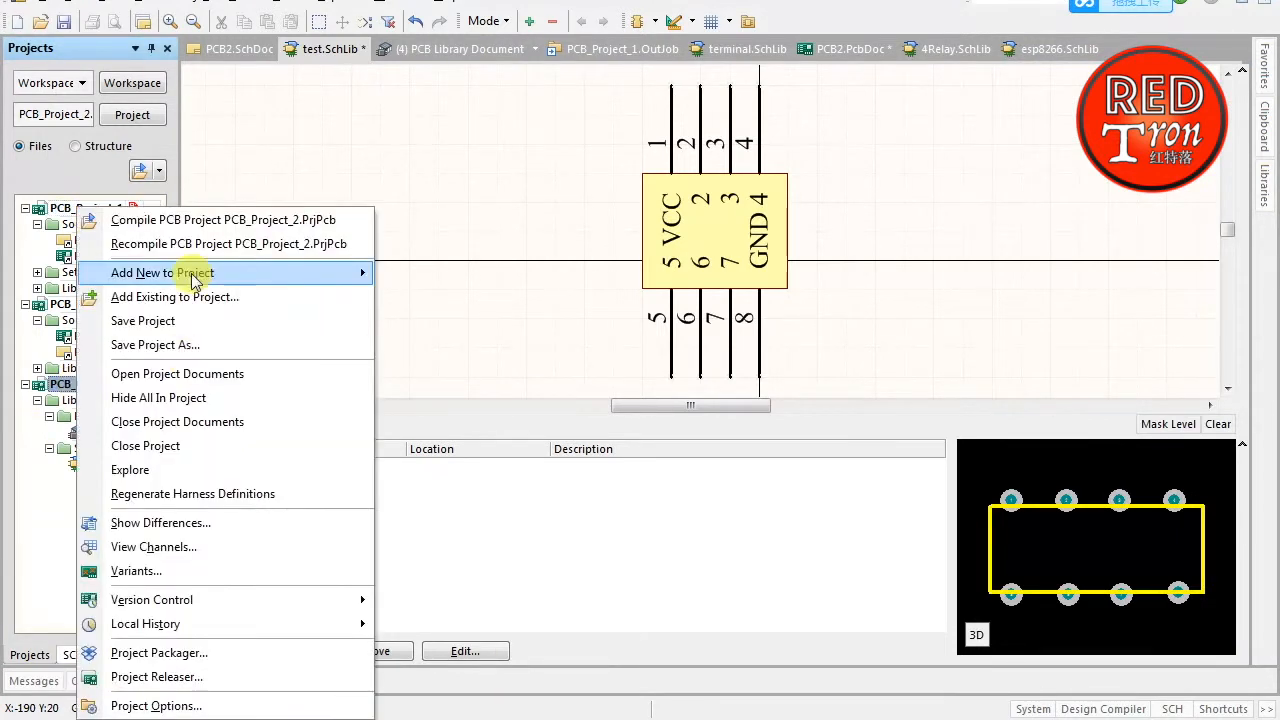
mouse_move(315, 273)
click(447, 302)
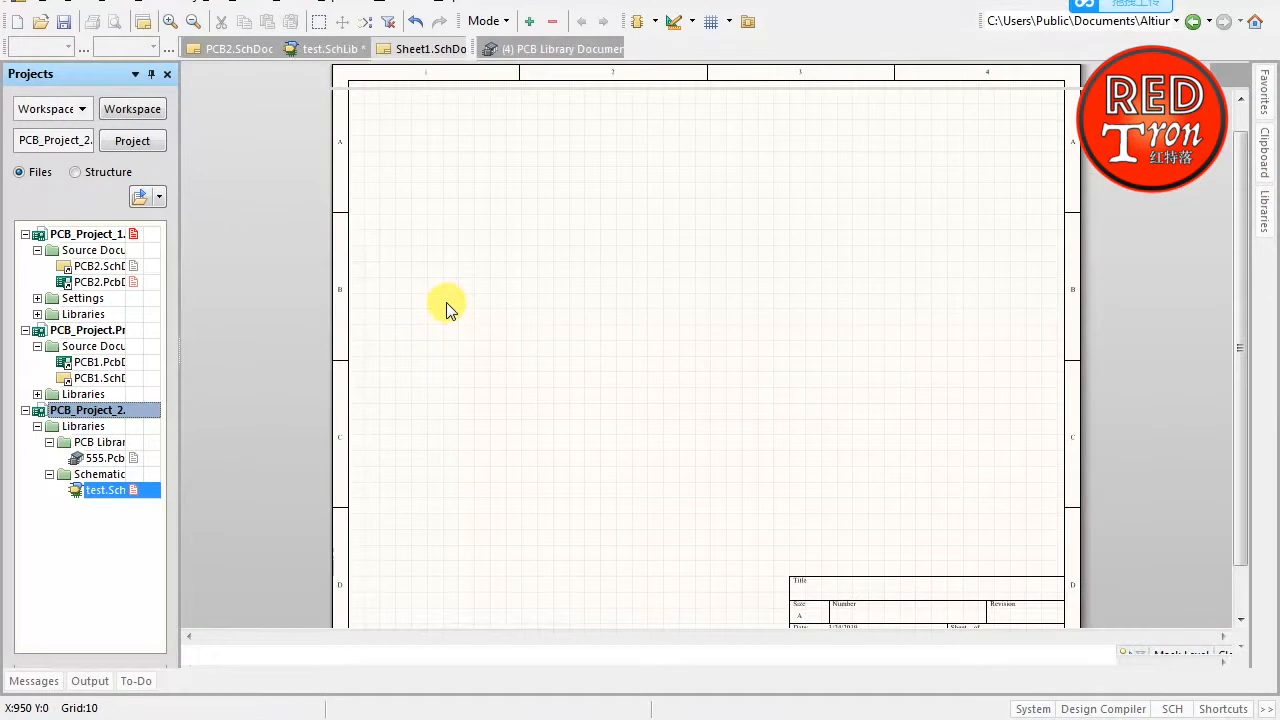
Place Component_1 from the test.SchLib library in the upper middle area of the new Sheet1 schematic
click(1264, 205)
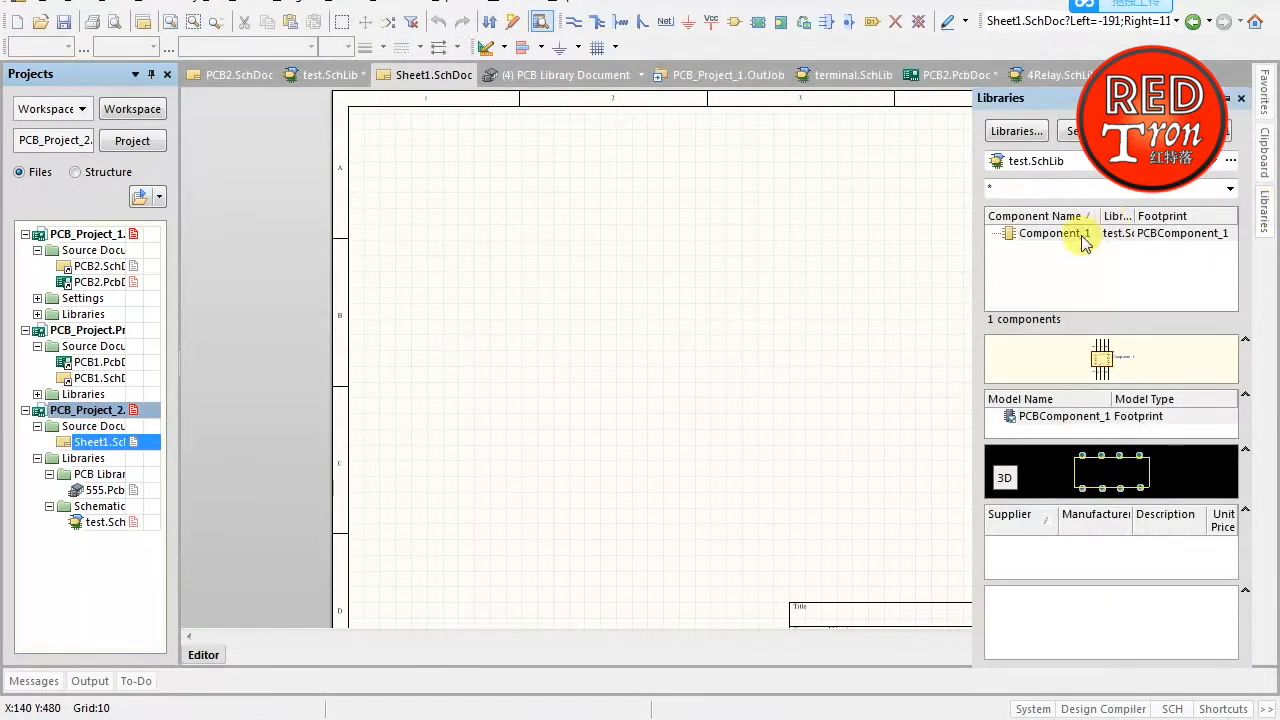
click(1050, 162)
click(1049, 180)
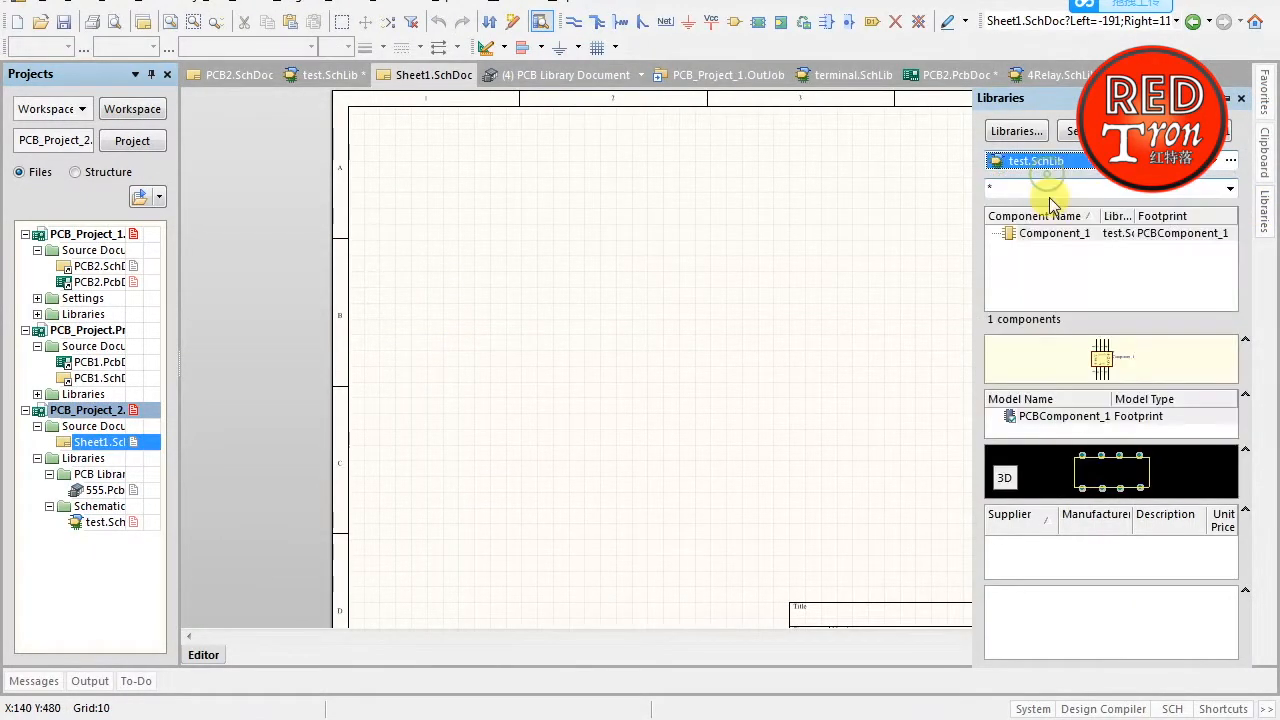
drag(1110, 232, 632, 328)
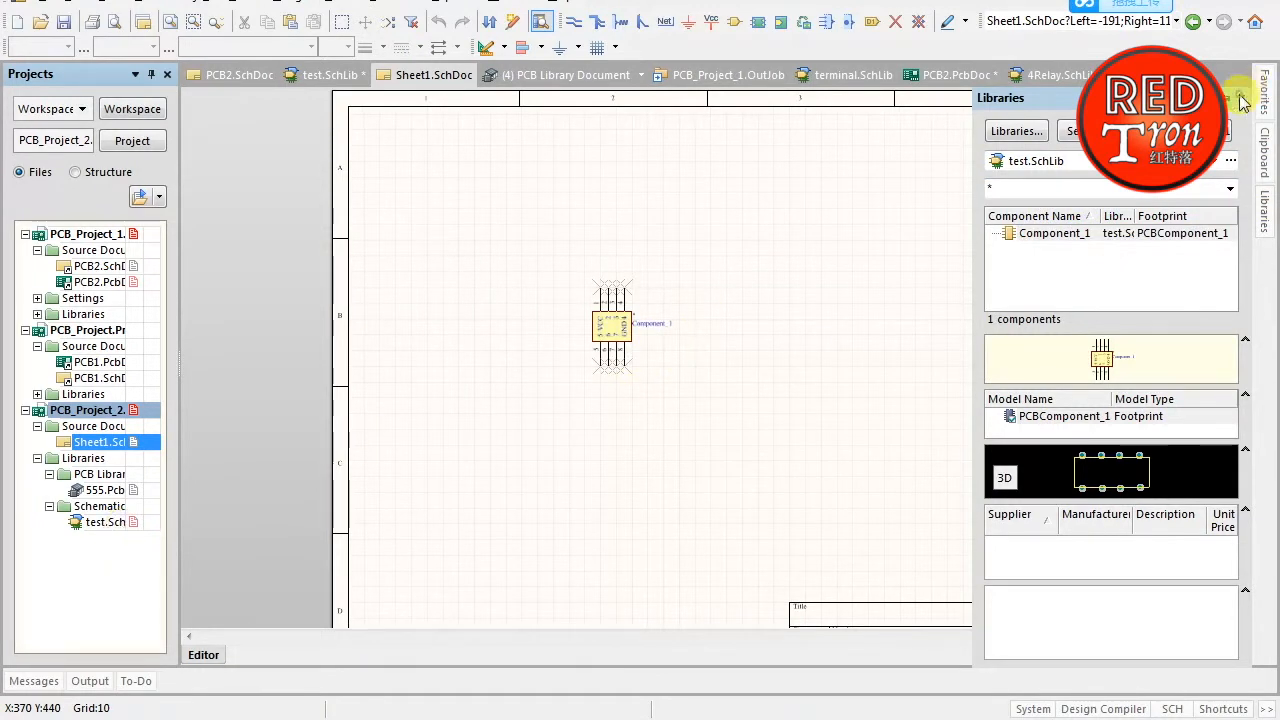
Review the symbol in test.SchLib, return to Sheet1.SchDoc and examine the placed component there
double_click(100, 520)
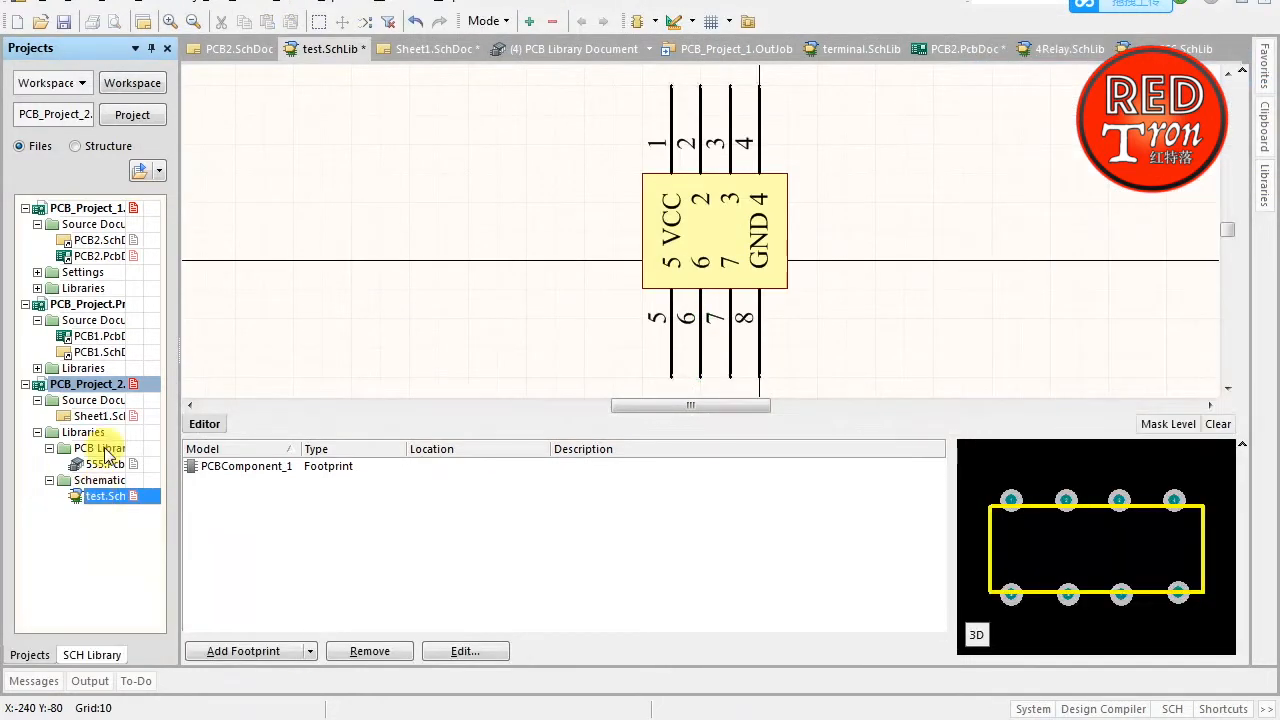
double_click(90, 414)
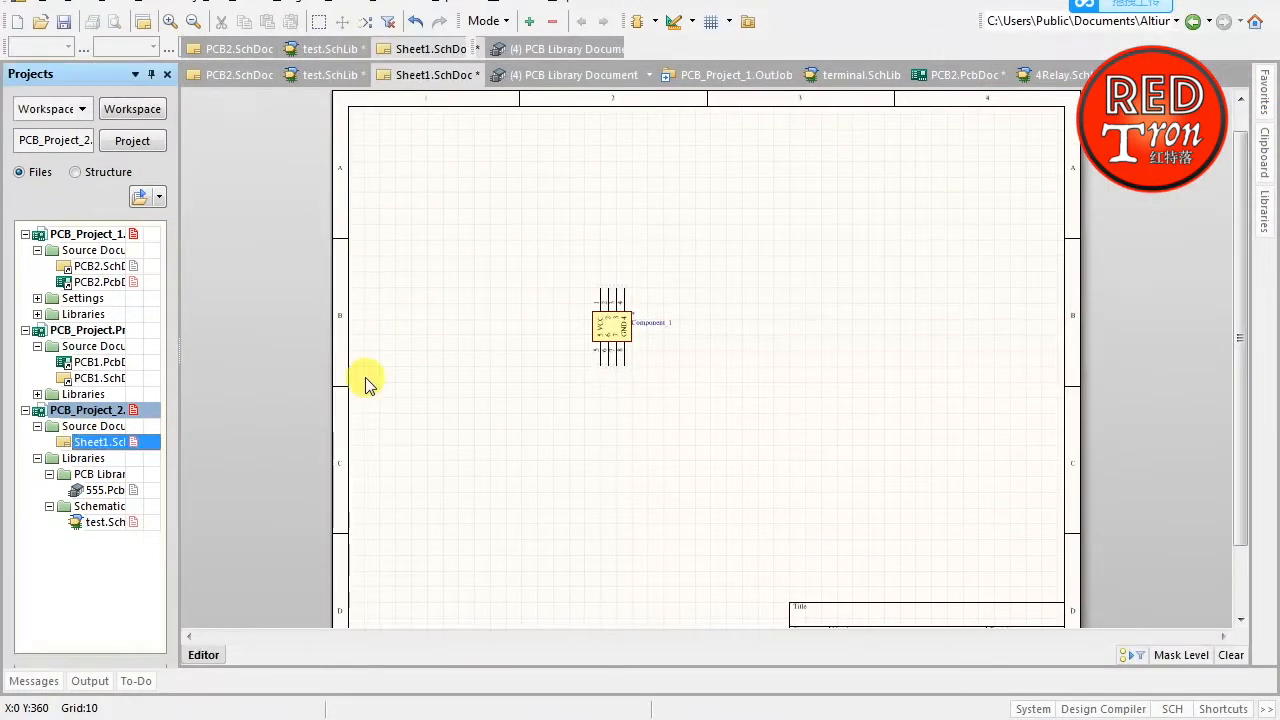
scroll(677, 320, up, 1)
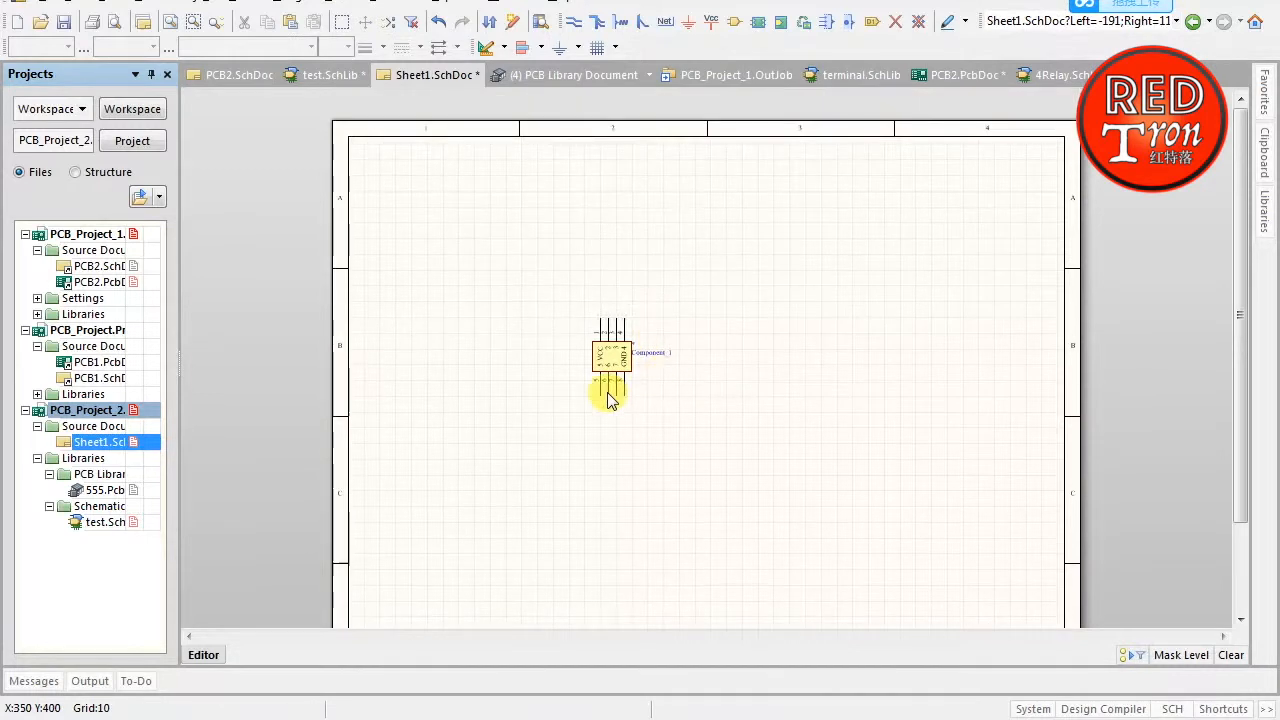
drag(698, 285, 526, 423)
click(766, 363)
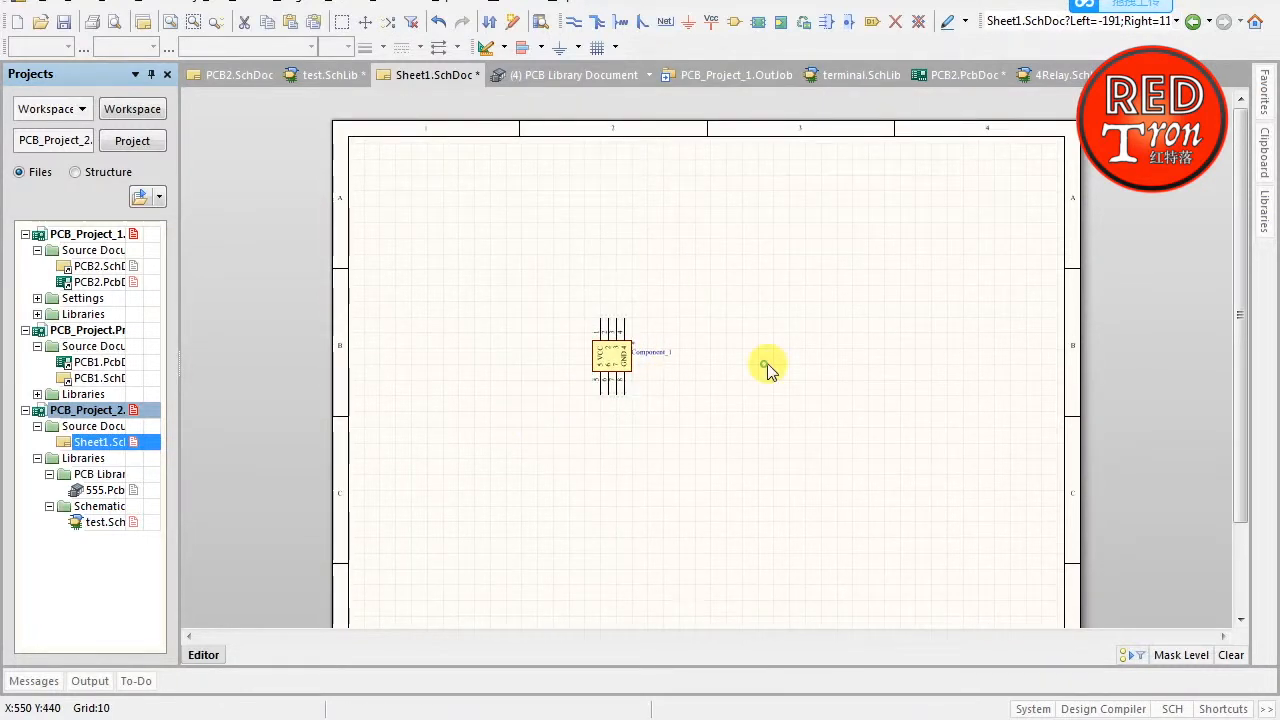
drag(767, 243, 582, 403)
click(575, 418)
drag(768, 237, 523, 470)
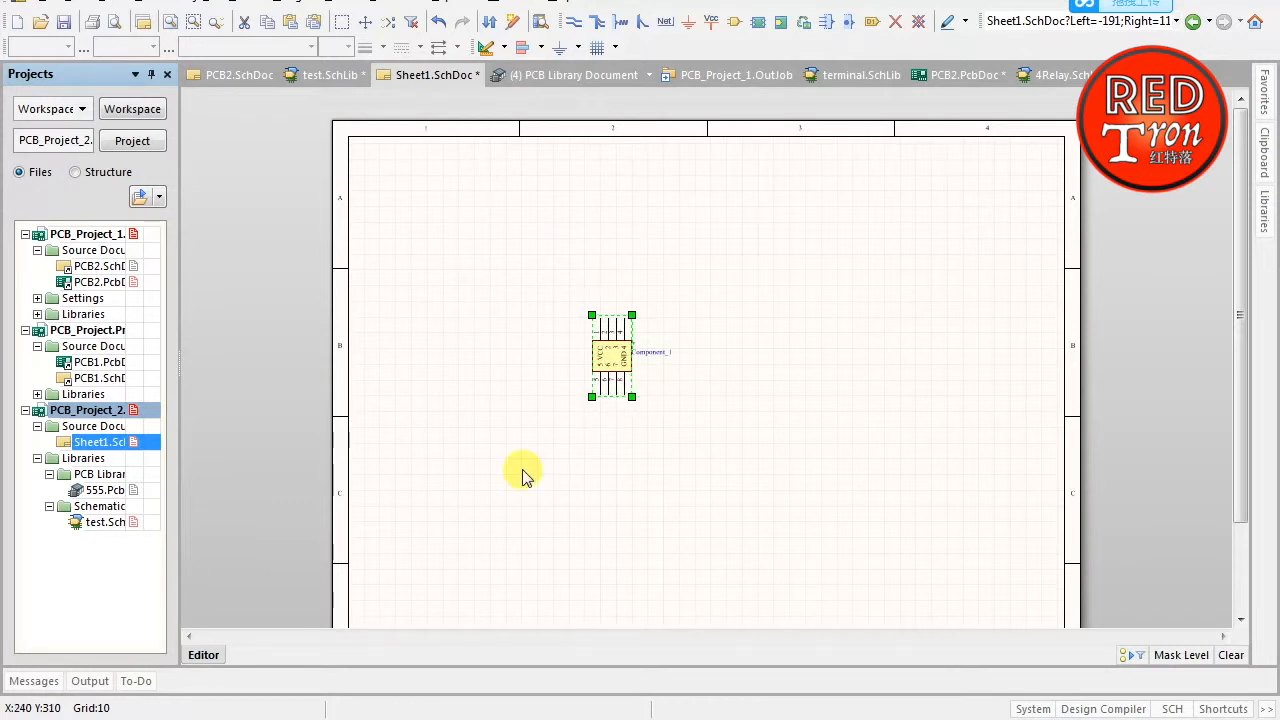
click(523, 470)
Add a new PCB document to PCB_Project_2
right_click(103, 413)
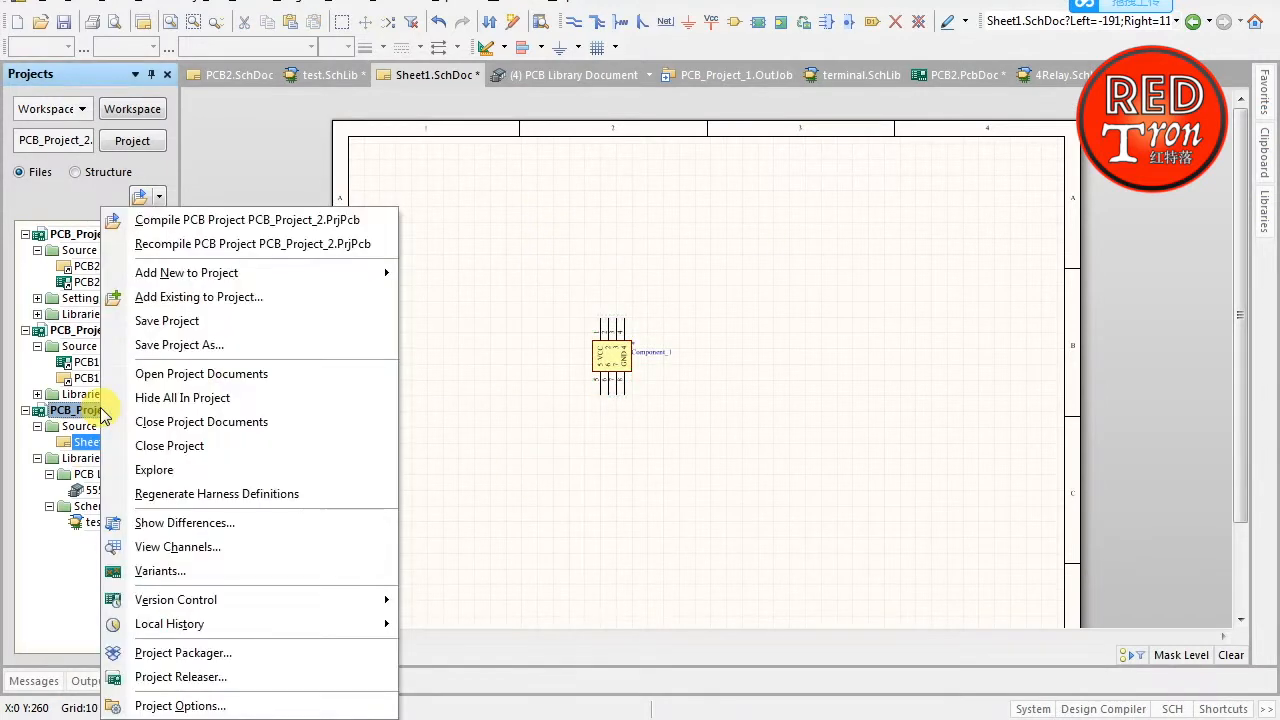
mouse_move(157, 278)
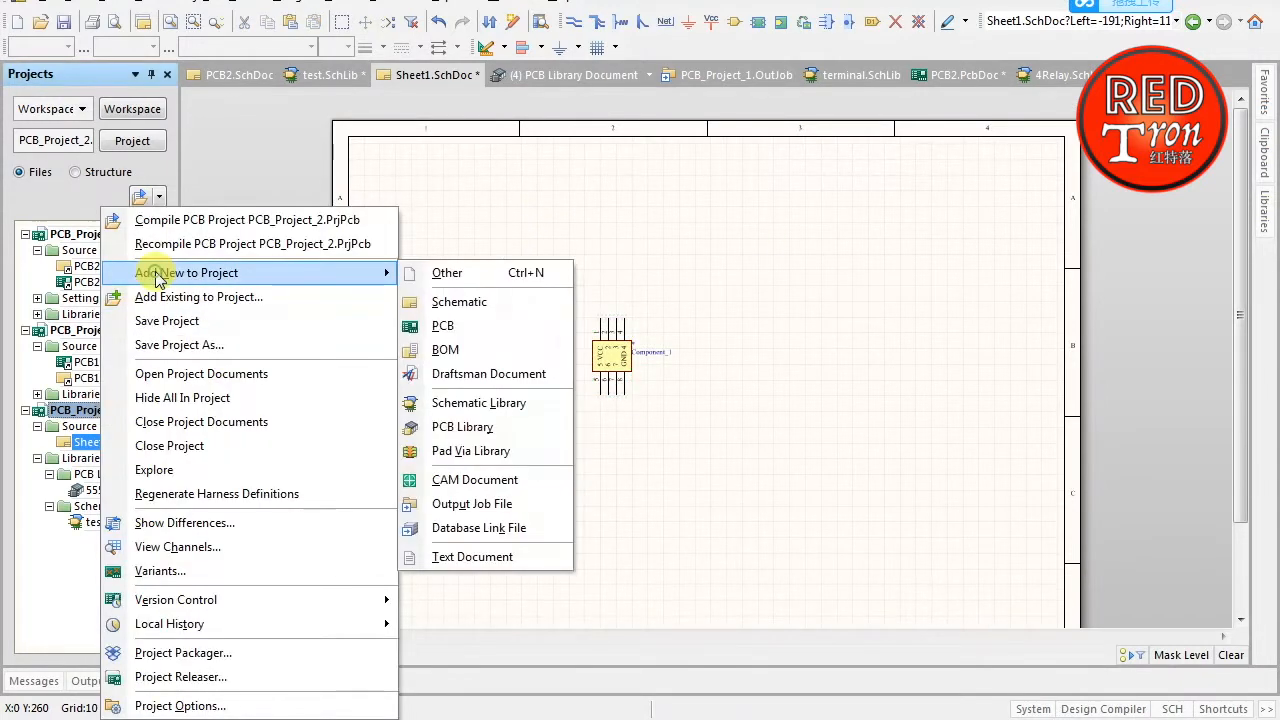
click(473, 329)
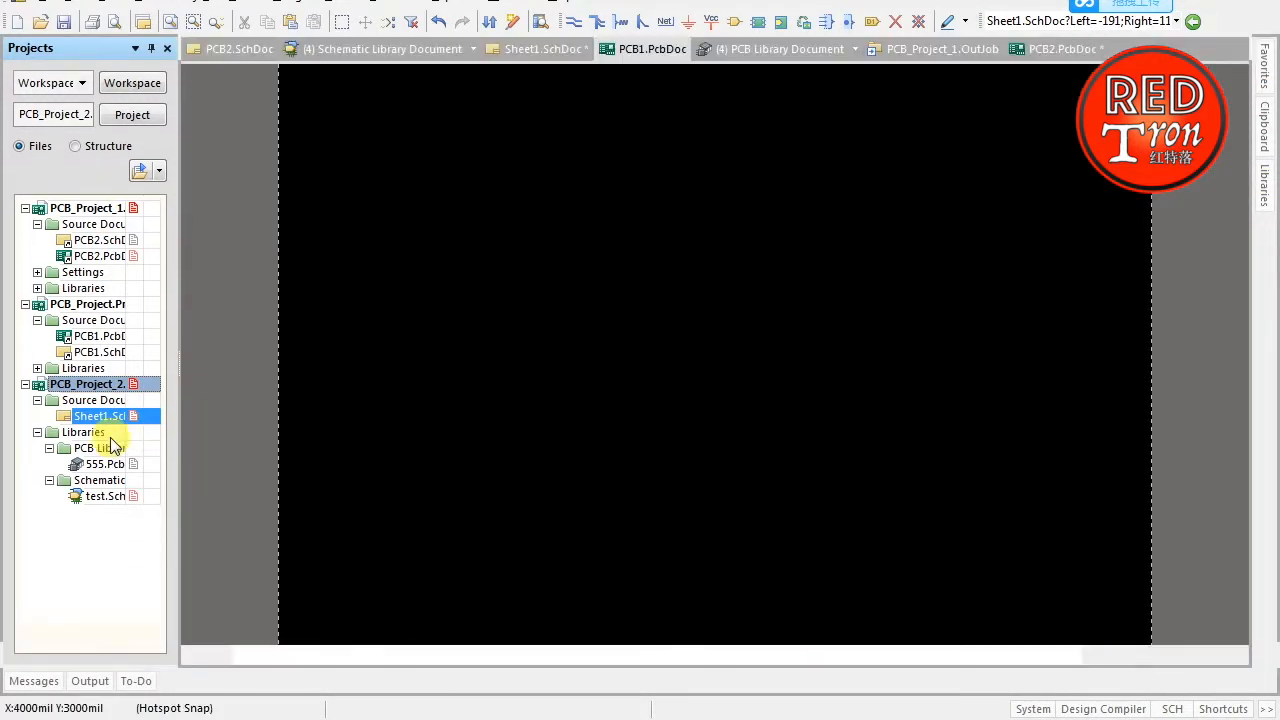
Save the new schematic as Sheet1 in the PCB_Project_2 folder
double_click(99, 416)
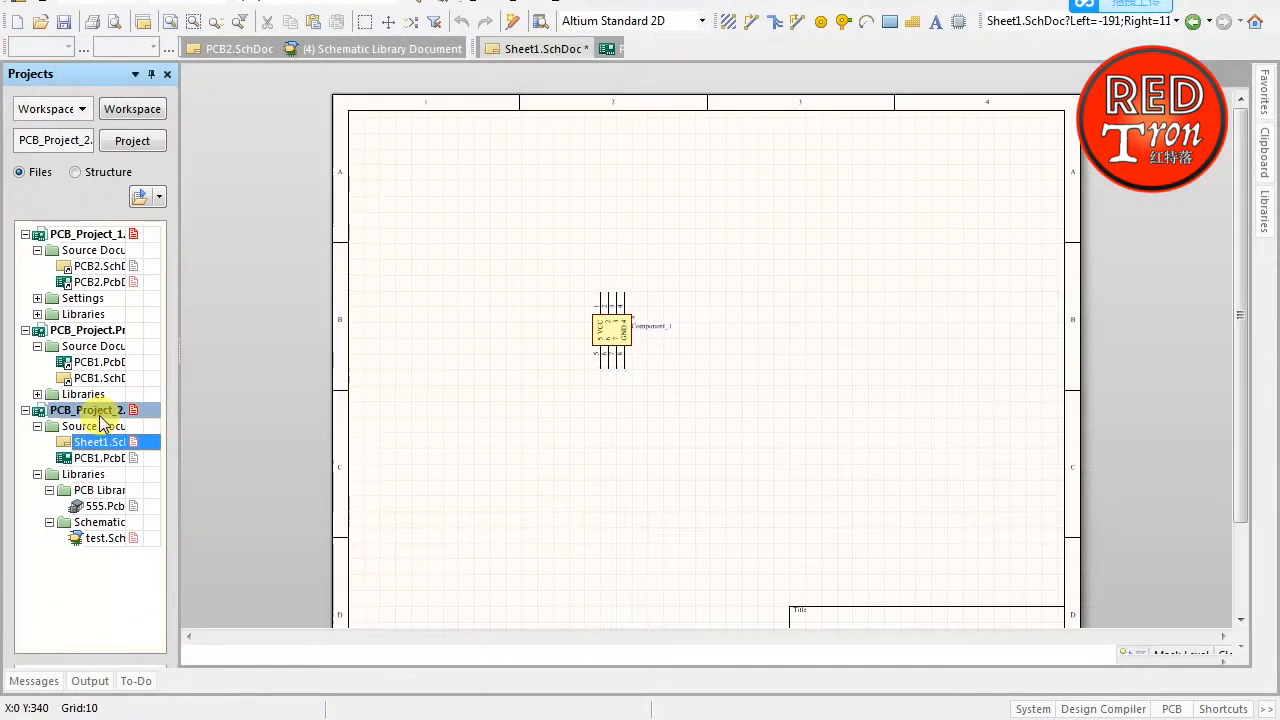
click(63, 21)
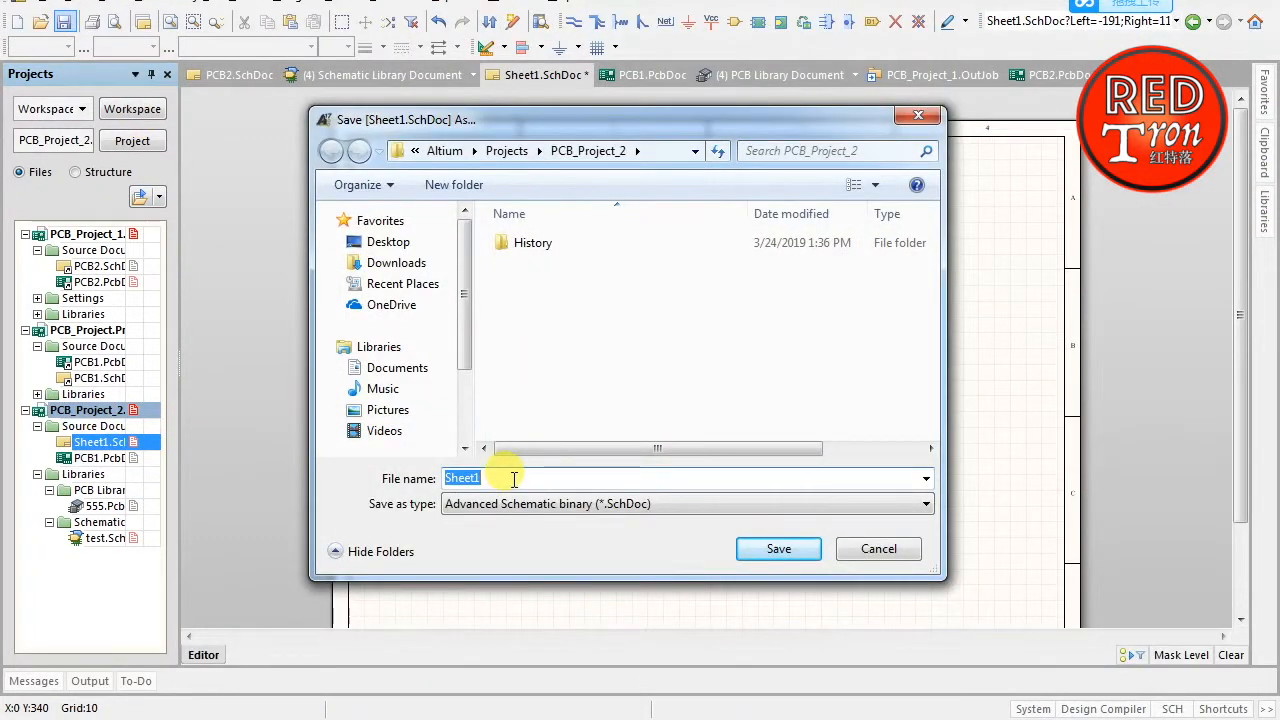
key(Return)
Save PCB_Project_2's new PCB1.PcbDoc under the name Sheet1 in the project folder
double_click(100, 458)
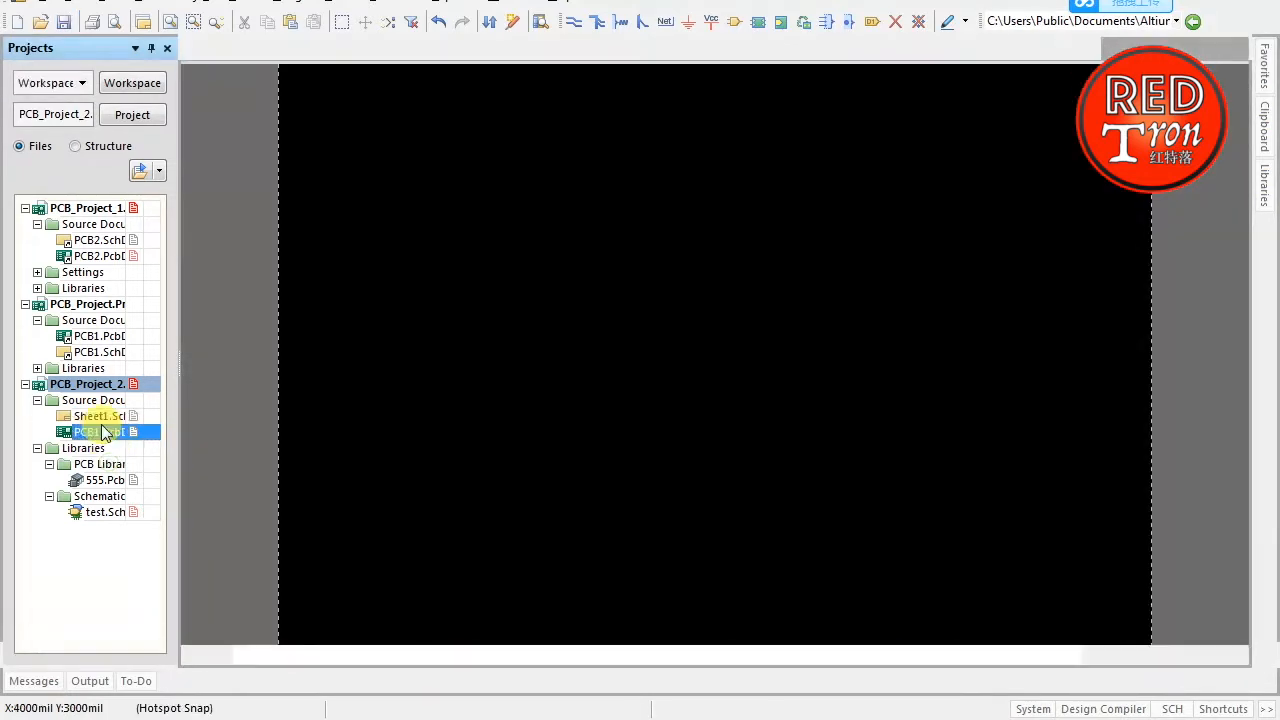
right_click(118, 431)
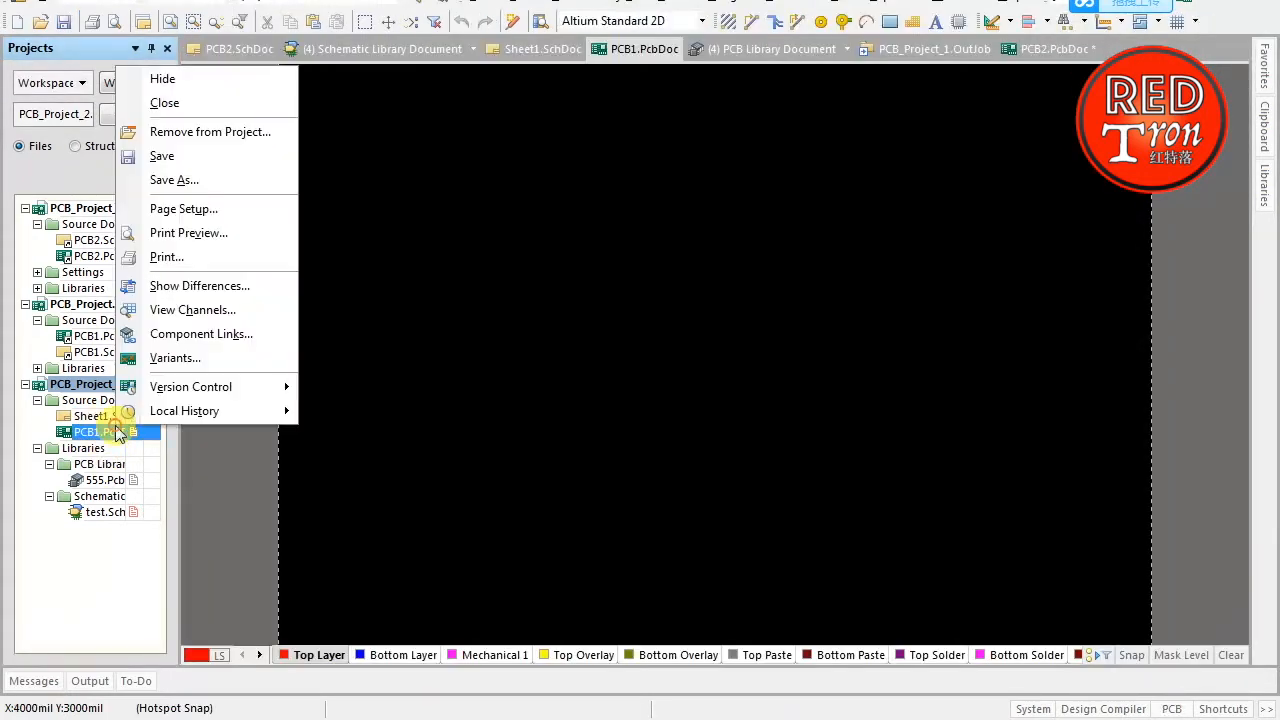
click(175, 158)
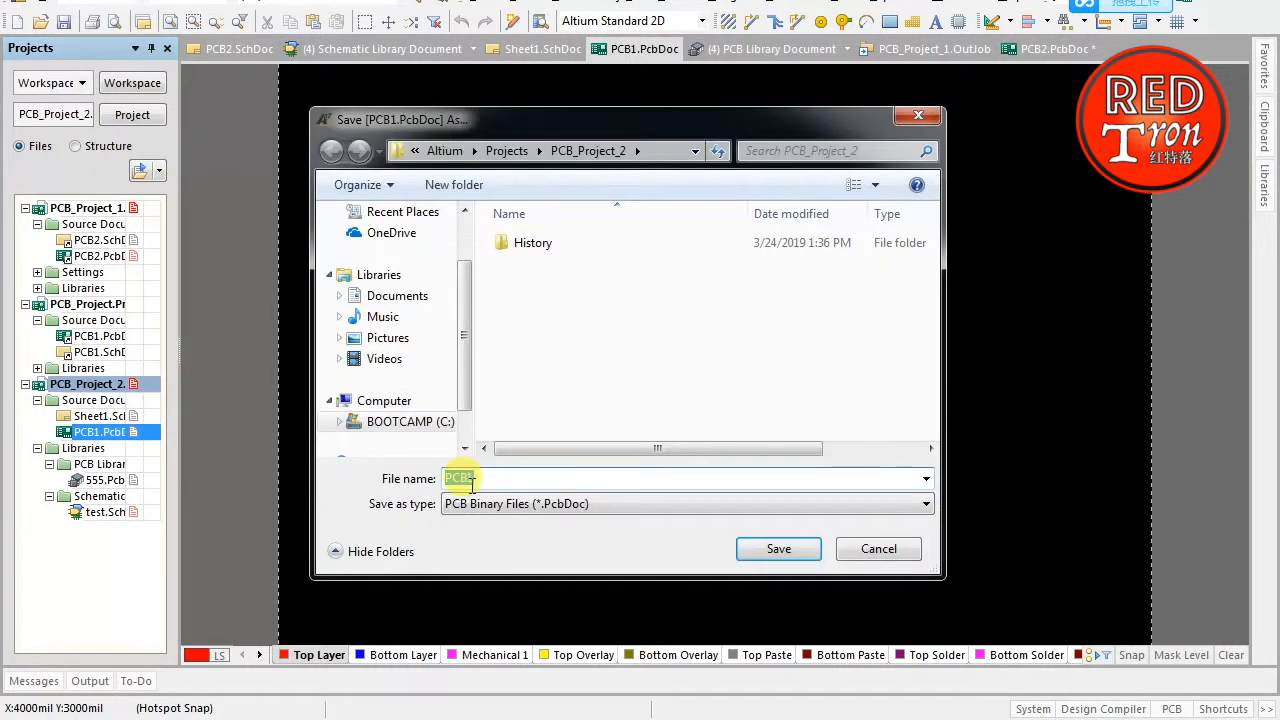
text(sh)
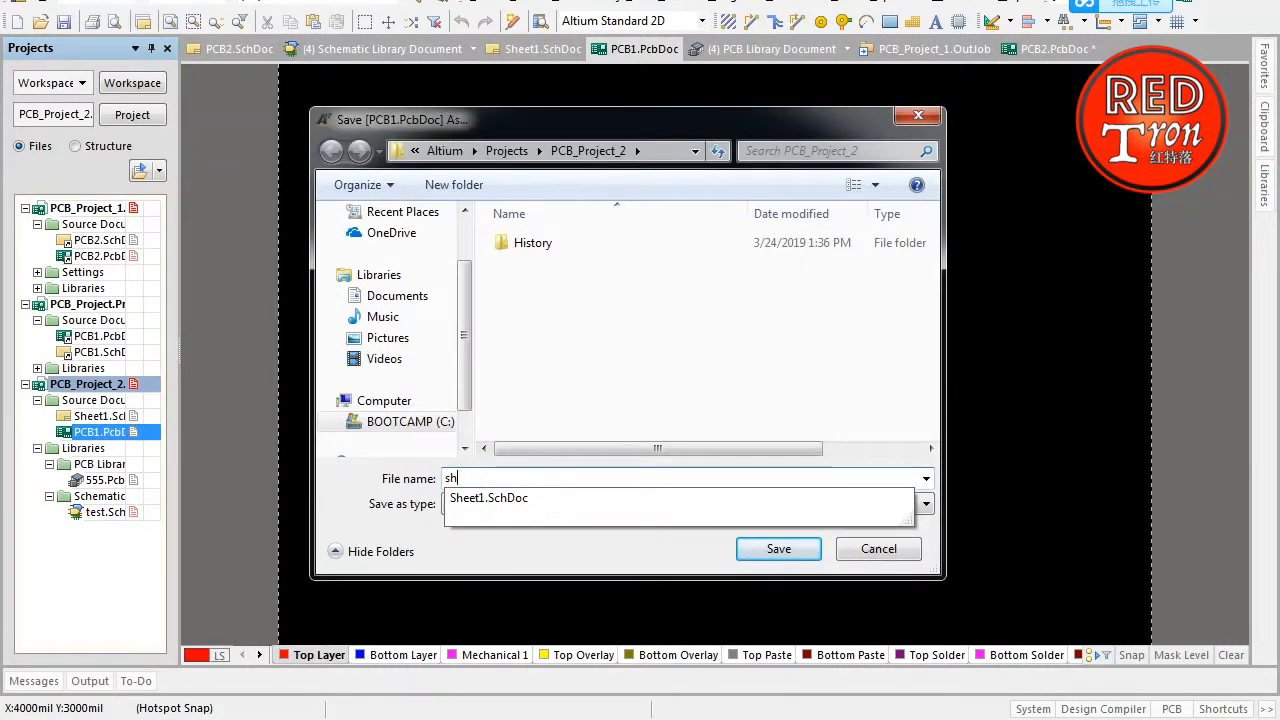
key(Down)
key(BackSpace)
key(BackSpace)
key(BackSpace)
key(BackSpace)
key(BackSpace)
key(BackSpace)
key(BackSpace)
click(771, 371)
click(780, 549)
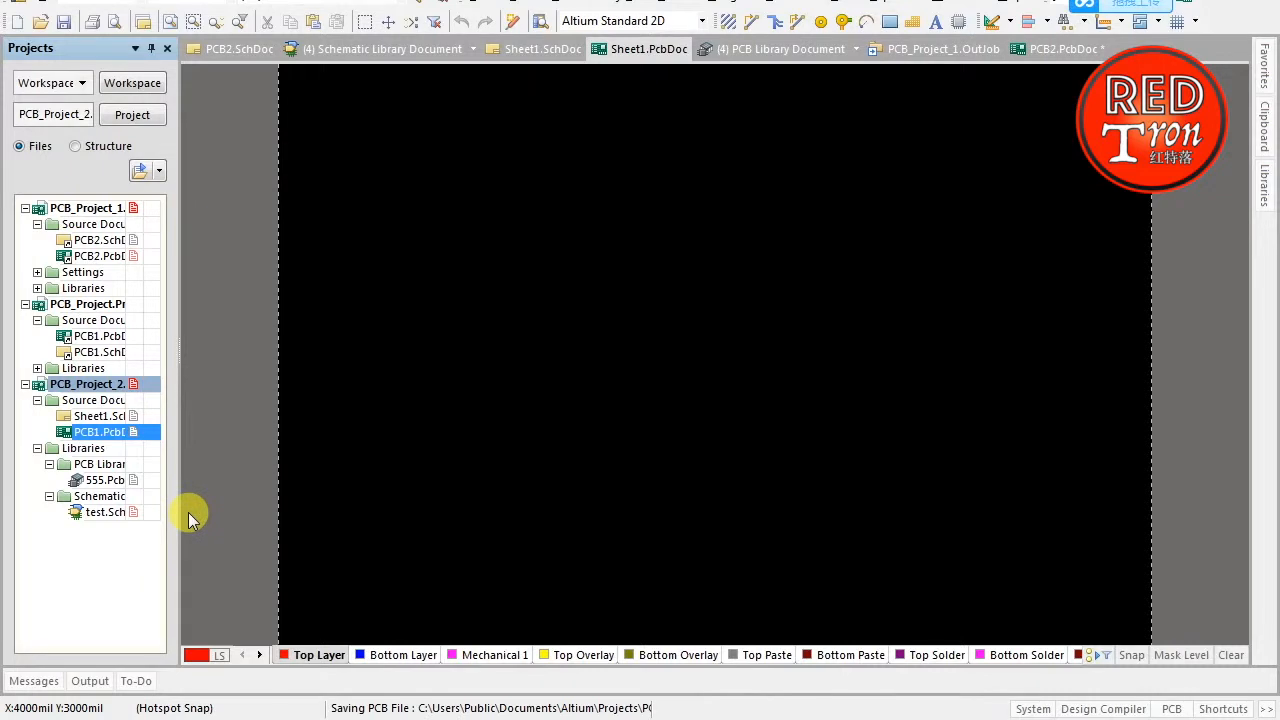
Update Sheet1.PcbDoc from the Sheet1 schematic, validating and executing all listed engineering changes
double_click(100, 416)
drag(702, 242, 461, 476)
click(461, 476)
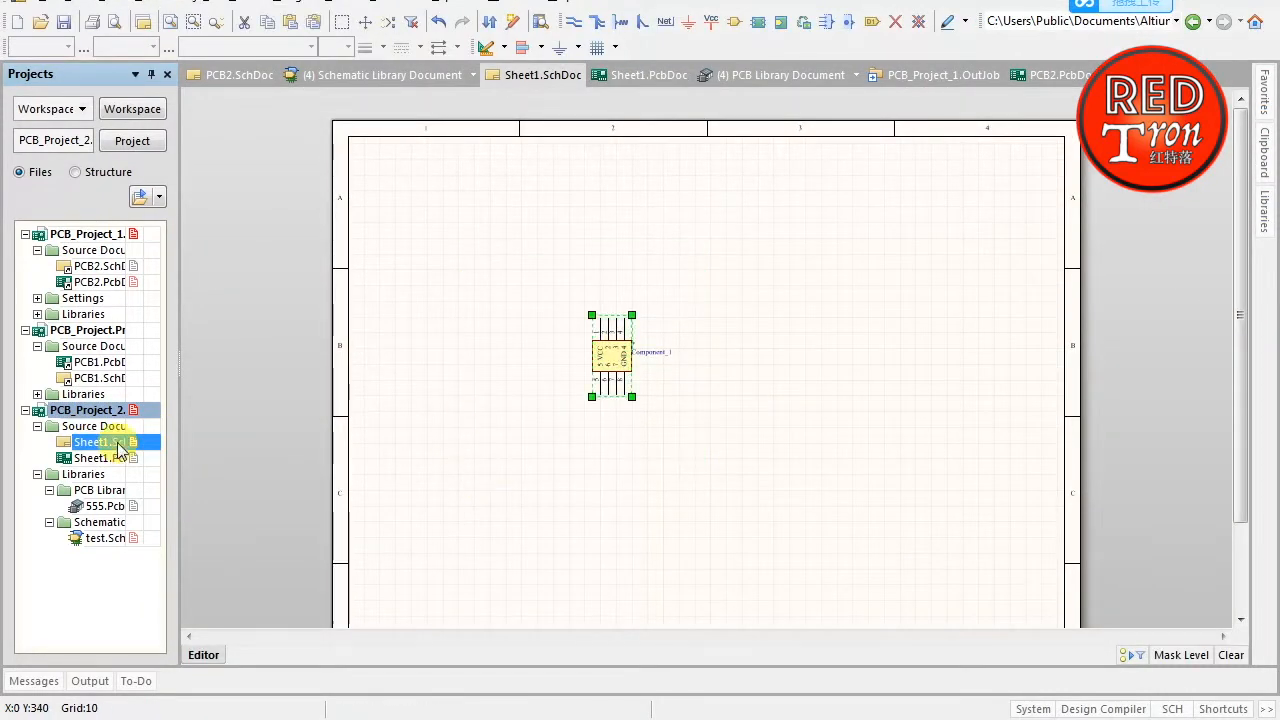
click(301, 3)
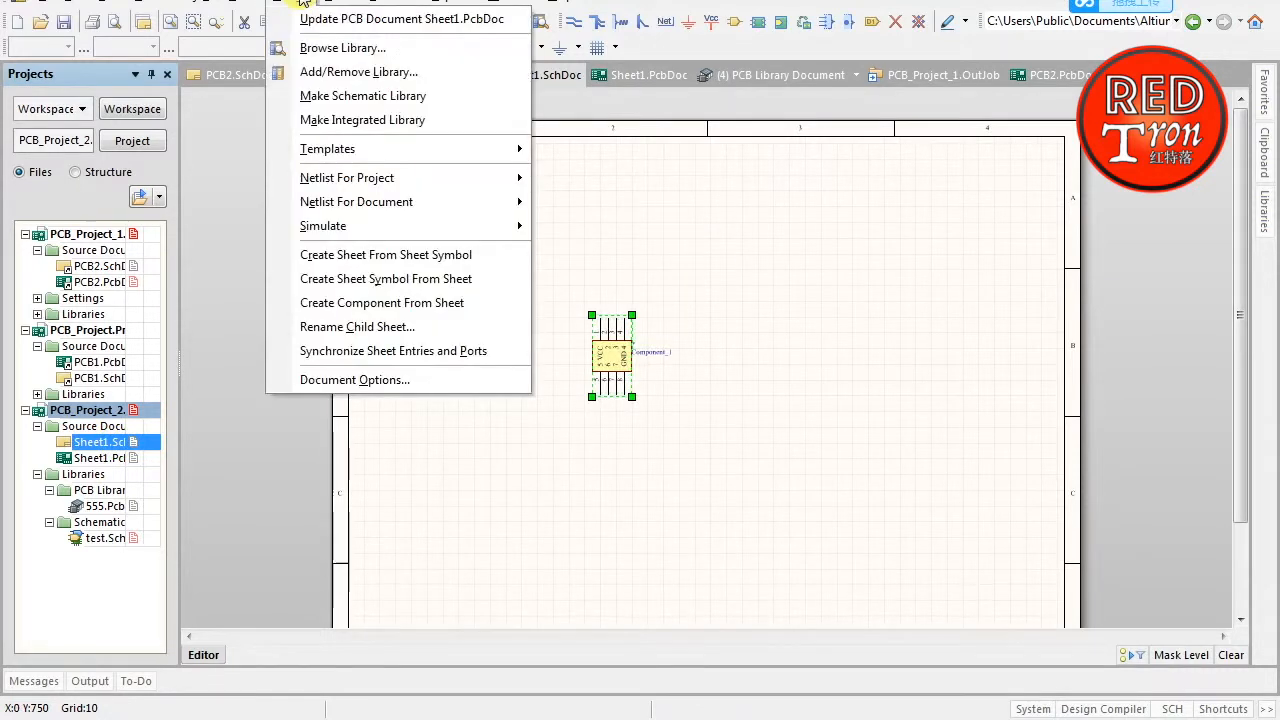
click(309, 26)
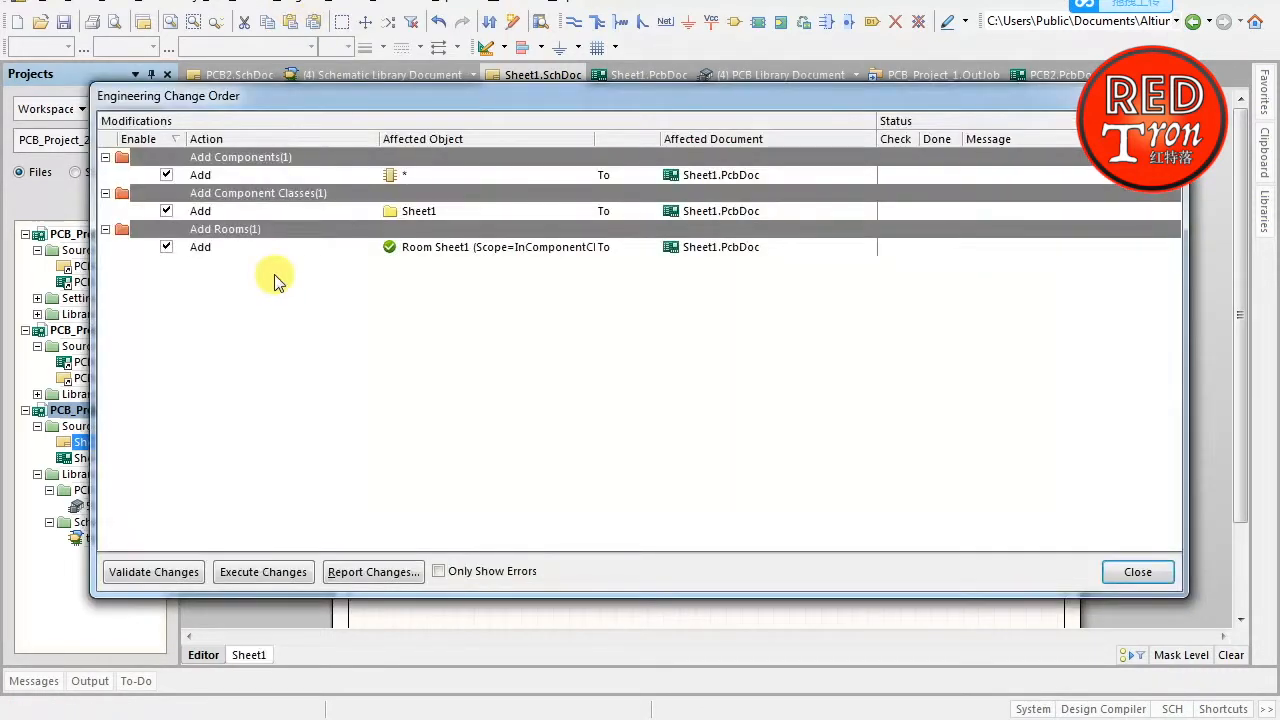
click(165, 572)
click(248, 576)
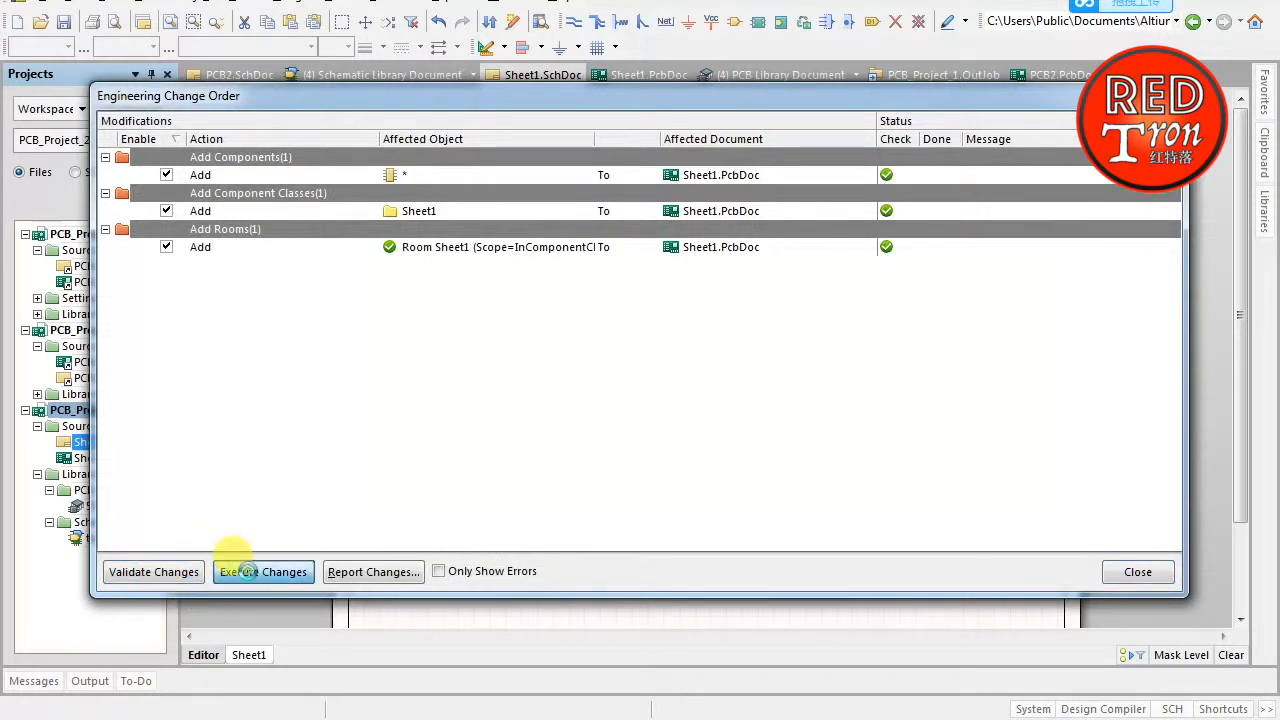
click(1138, 572)
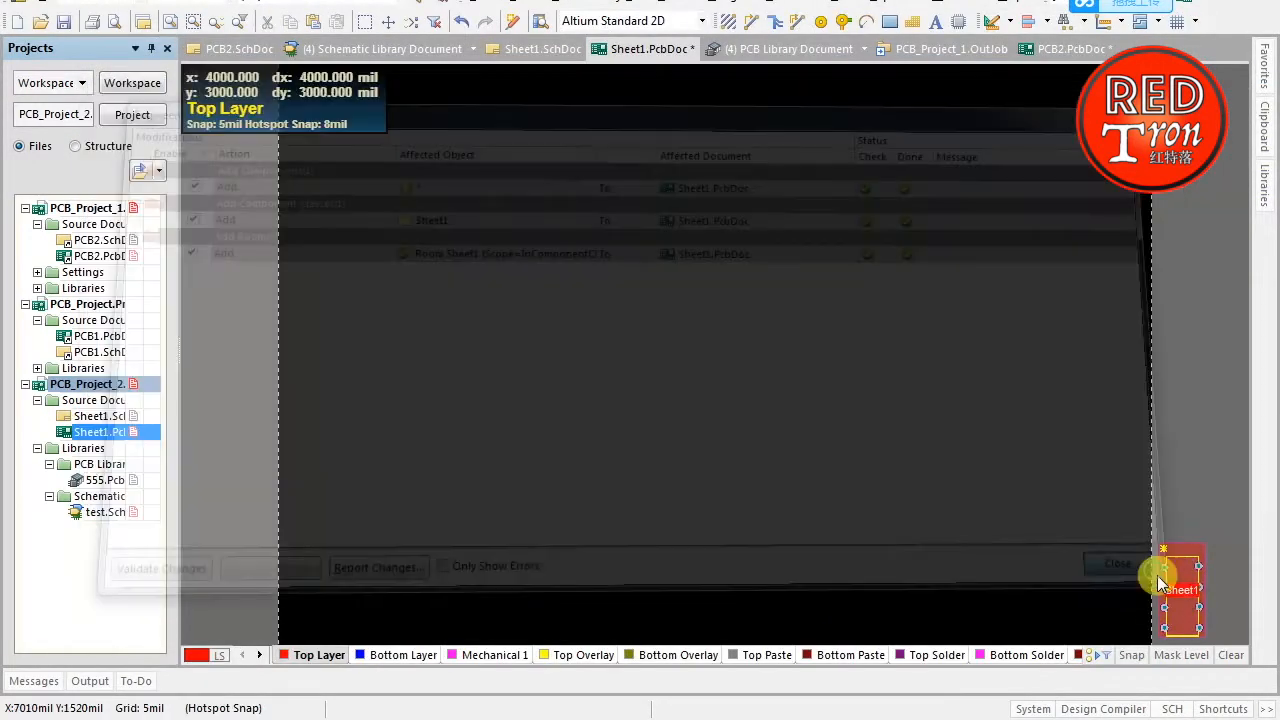
Move the imported 555 footprint to the middle of the board, rotated to lie horizontally, and delete the Sheet1 room
drag(1150, 581, 549, 323)
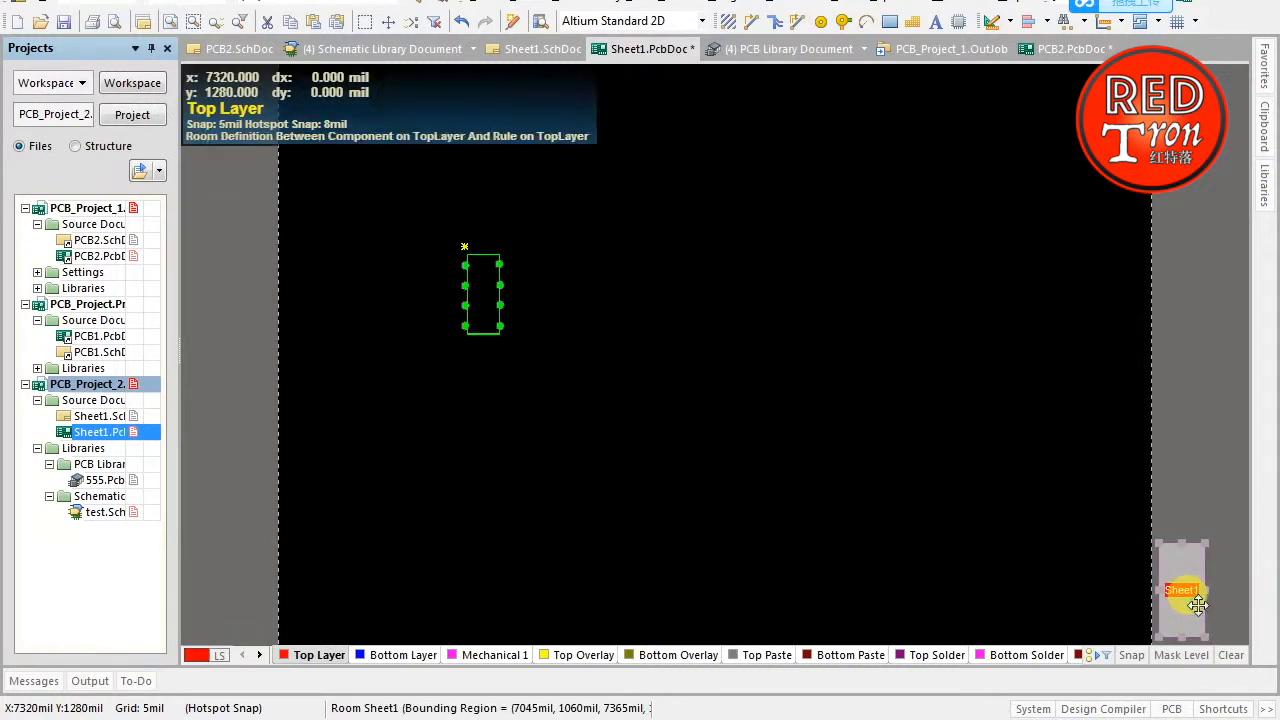
key(Delete)
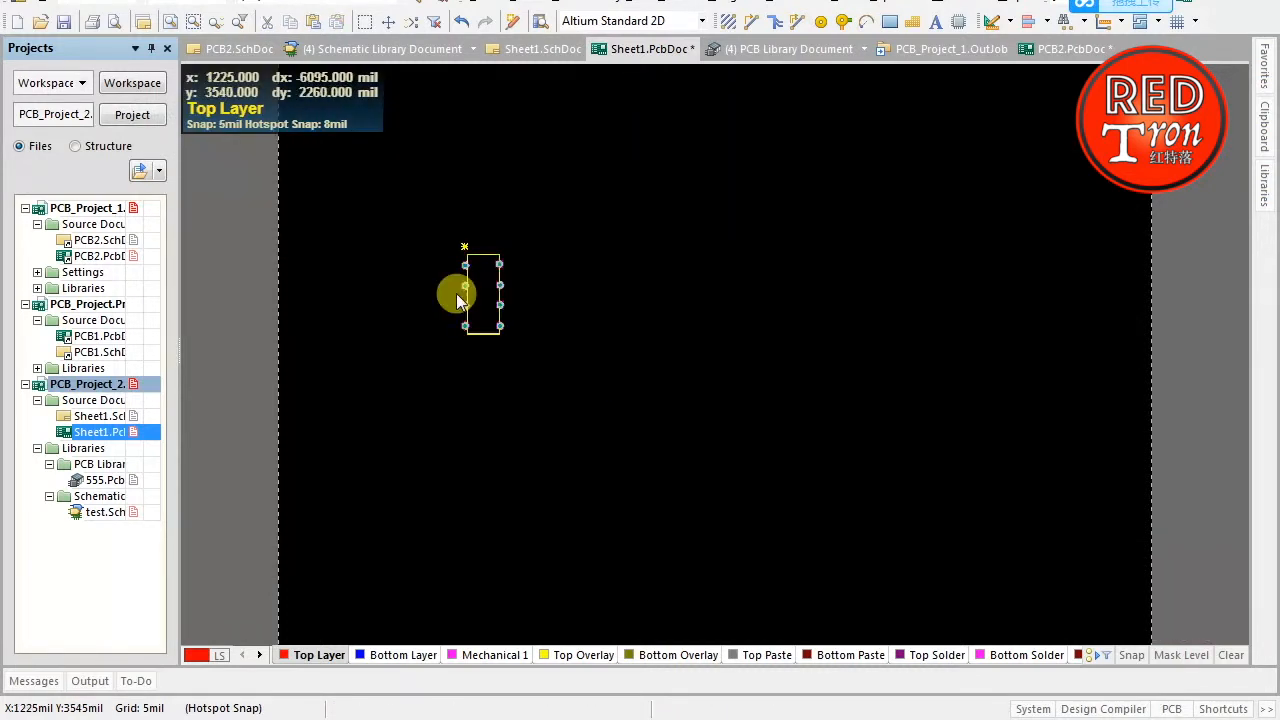
drag(458, 300, 628, 340)
key(space)
drag(765, 224, 498, 441)
drag(509, 246, 782, 490)
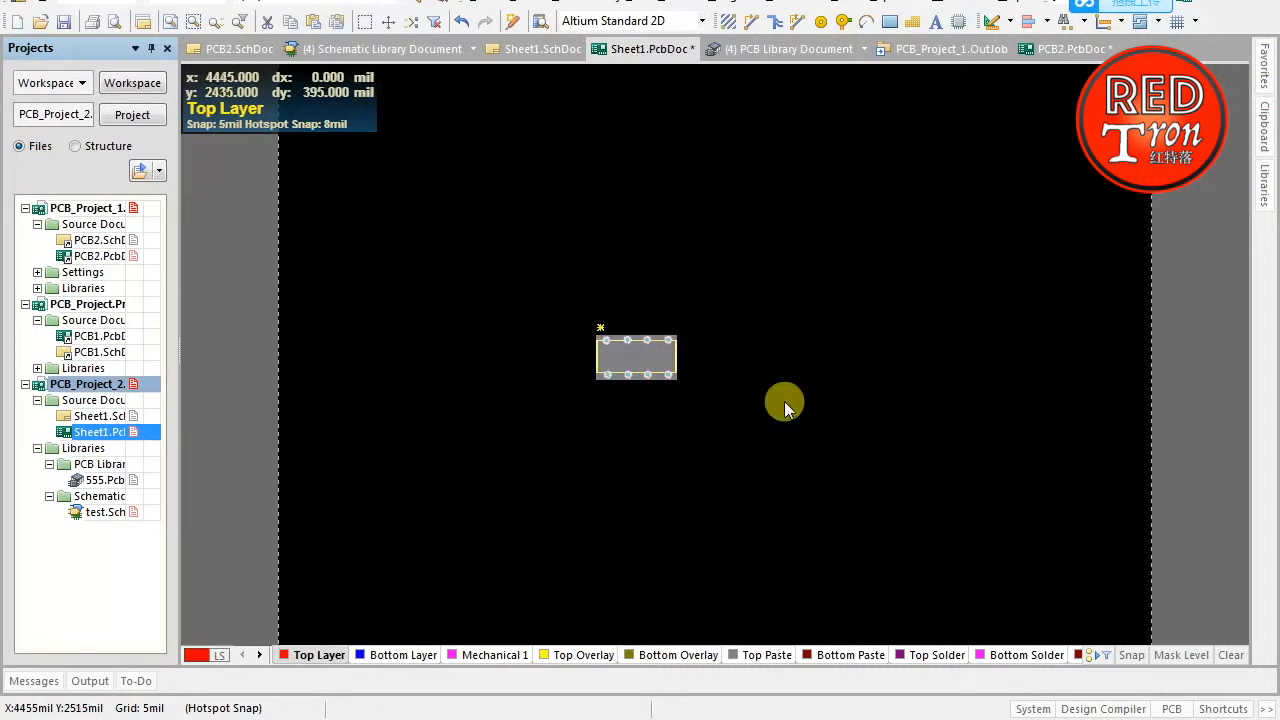
click(784, 401)
drag(770, 218, 504, 441)
click(580, 417)
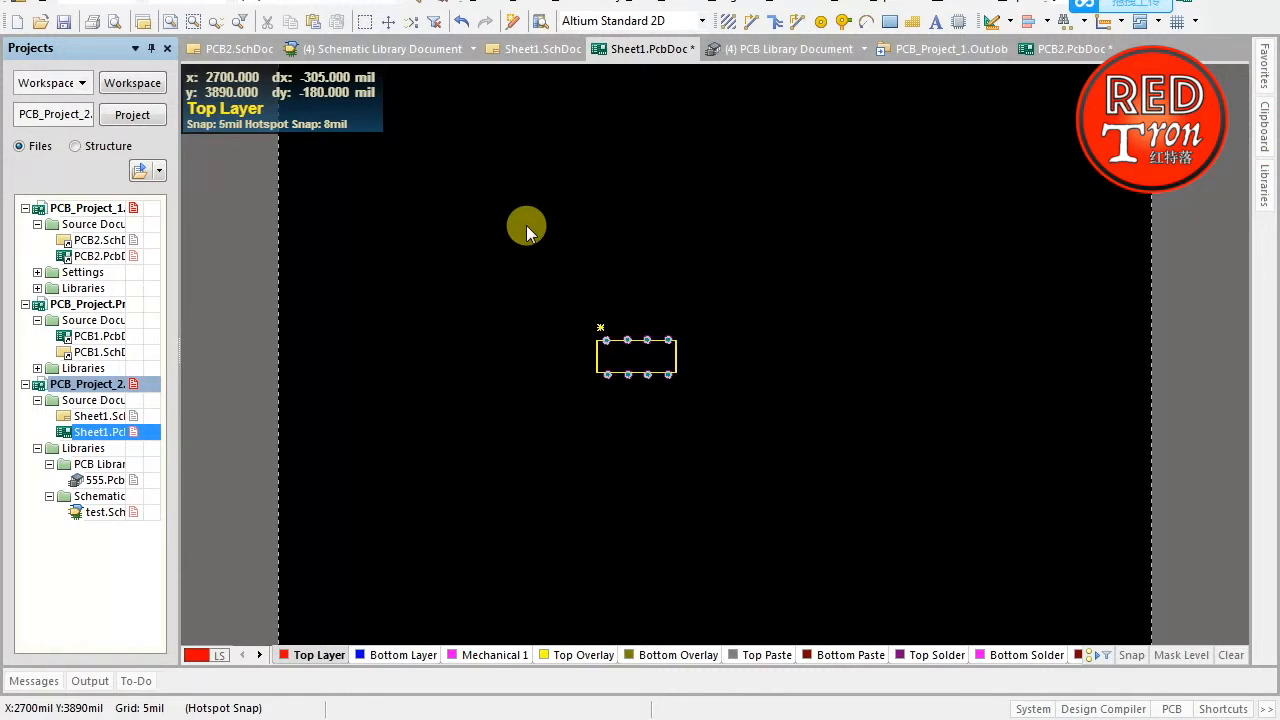
drag(824, 228, 407, 478)
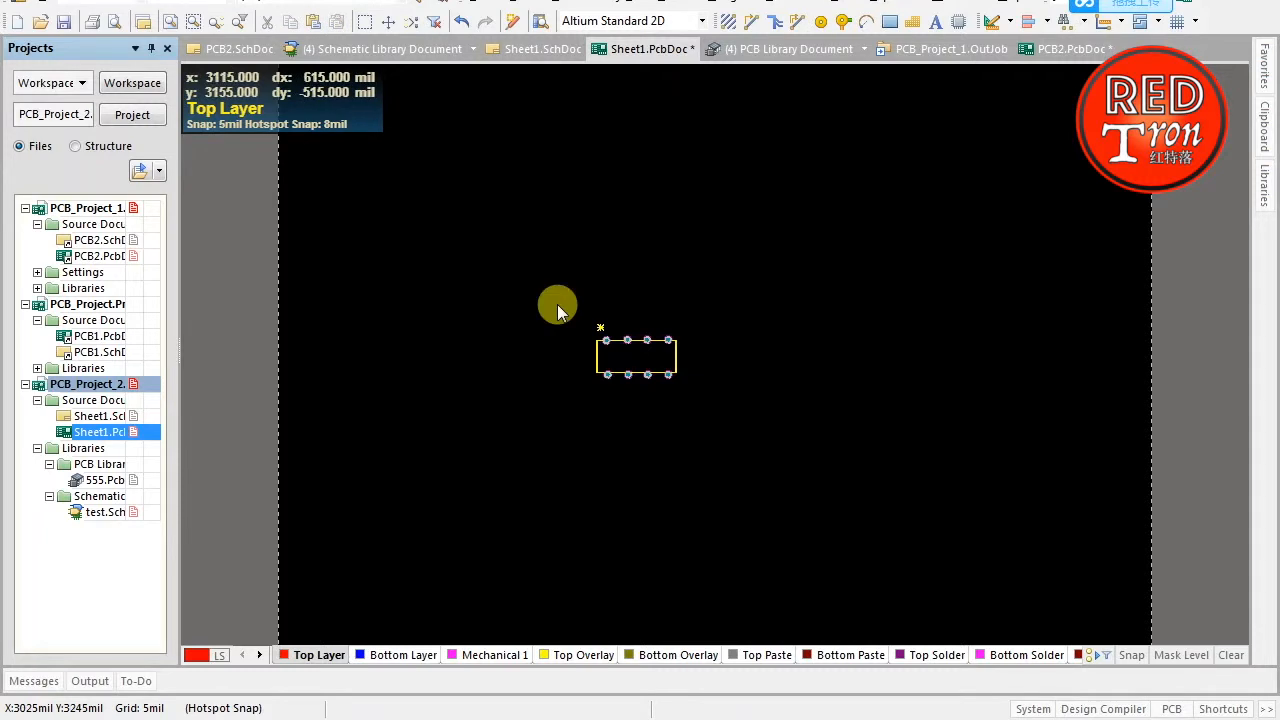
drag(512, 272, 755, 433)
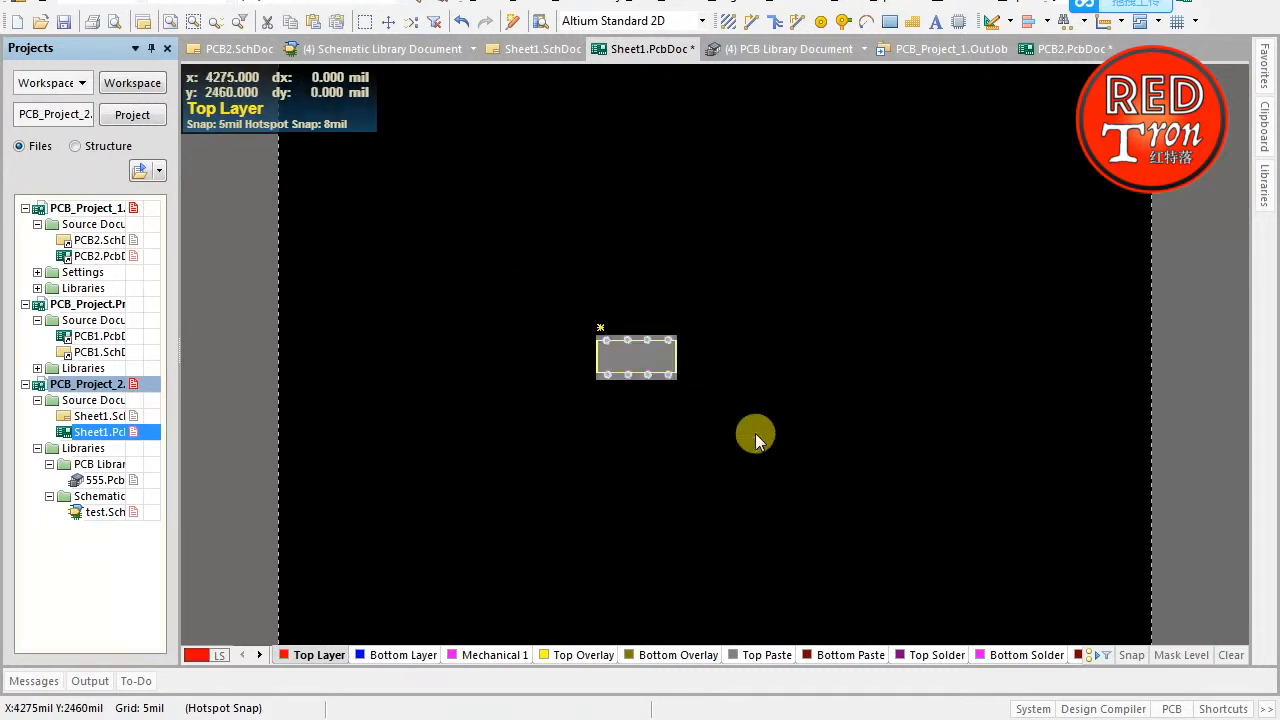
drag(518, 271, 736, 450)
click(752, 404)
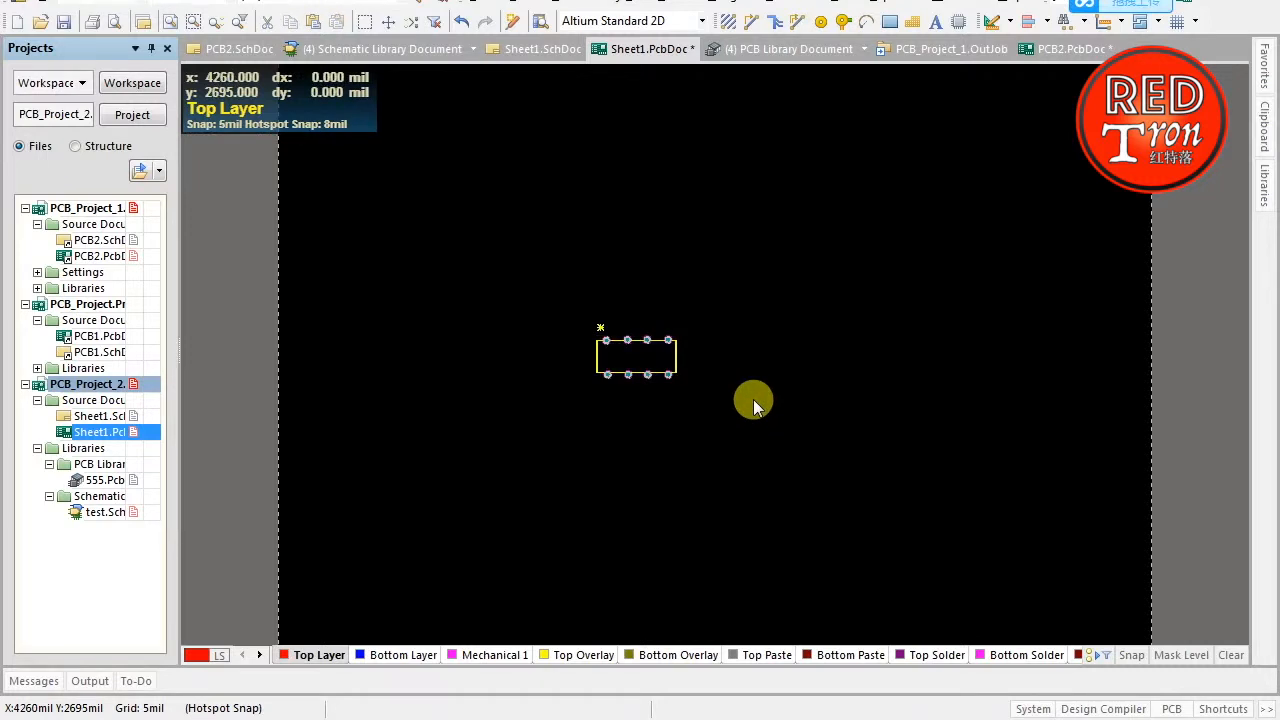